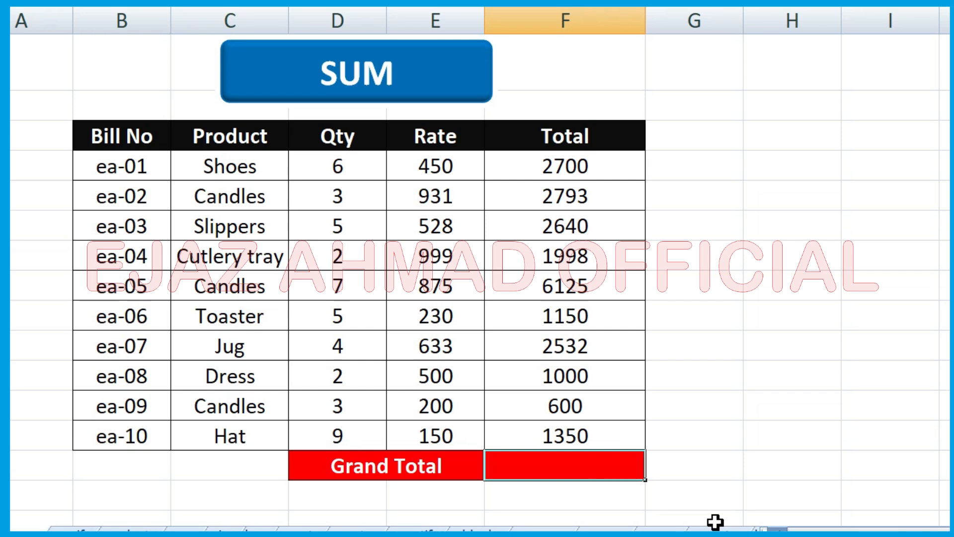
# Calculate the Grand Total in F15 with a SUM formula over the Total values in F5:F14
pyautogui.write('=sum')
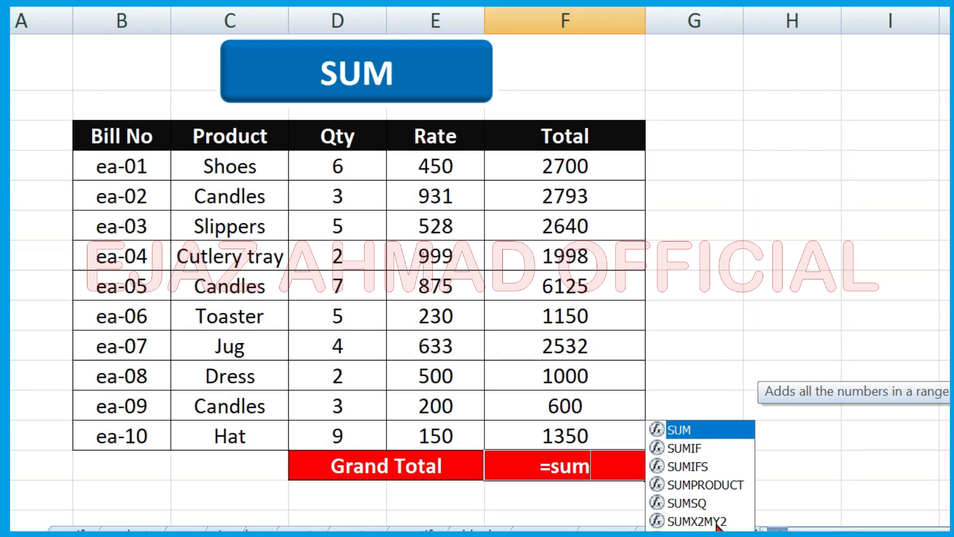
pyautogui.press('Tab')
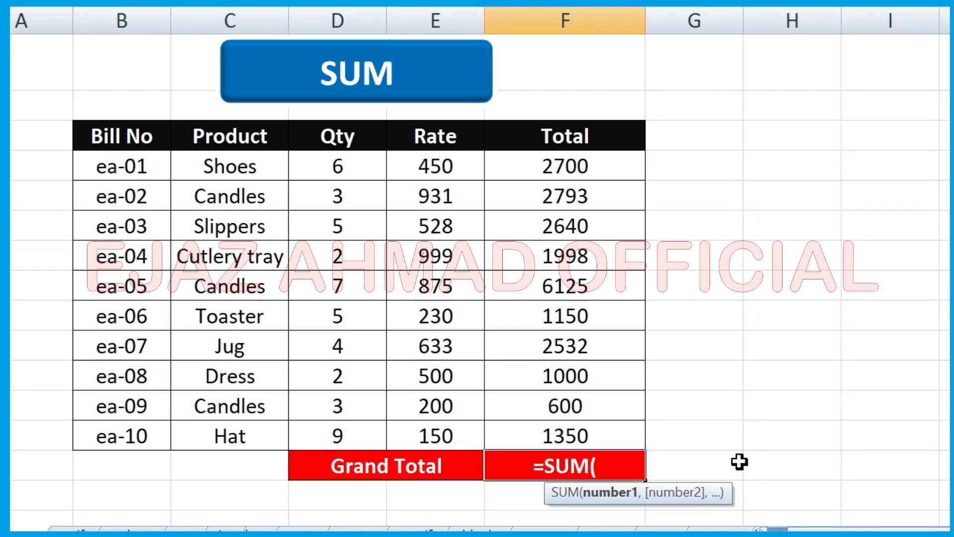
pyautogui.moveTo(589, 168); pyautogui.dragTo(589, 430)
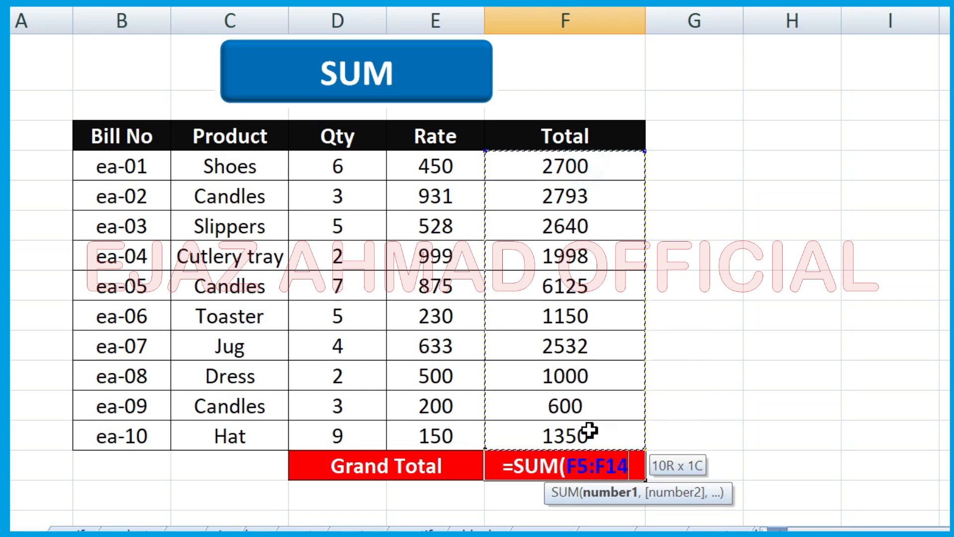
pyautogui.moveTo(750, 531)
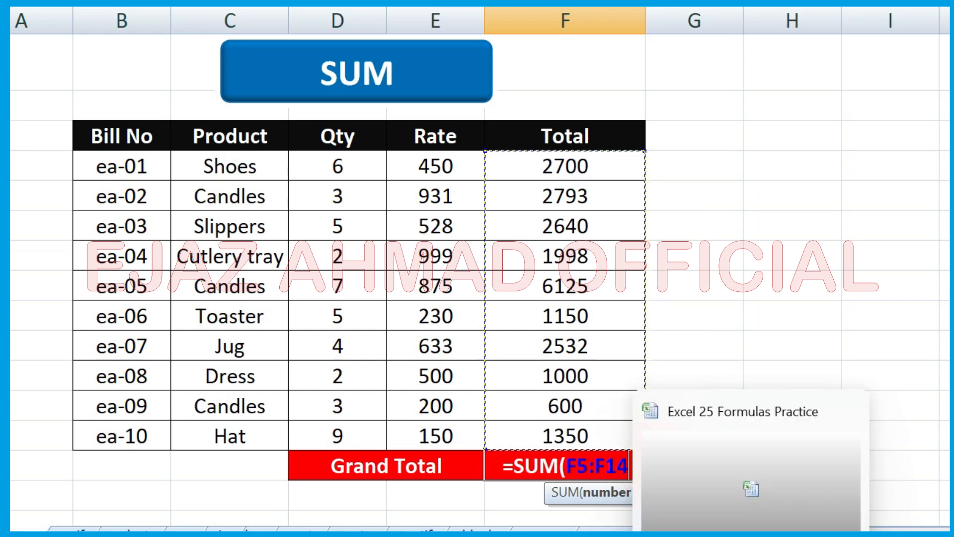
pyautogui.press('Return')
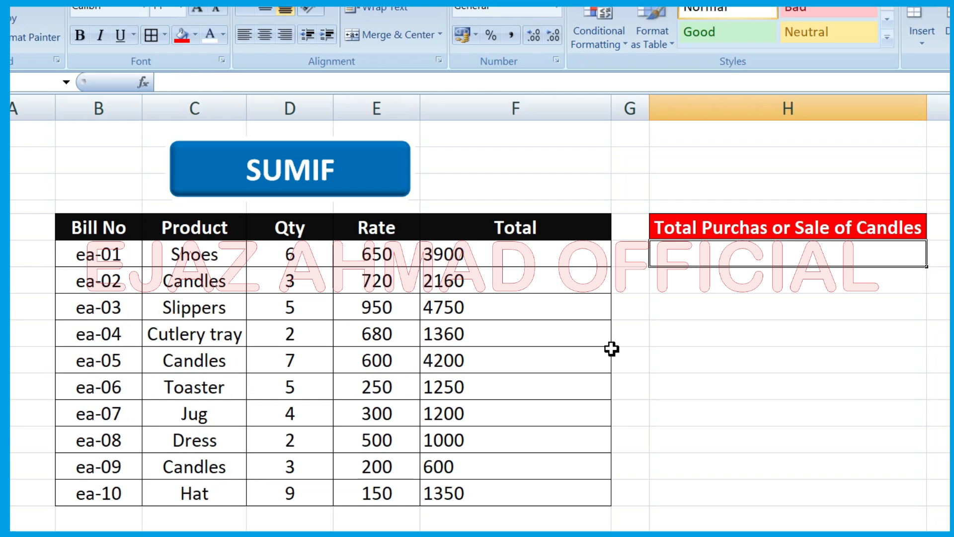
# Enter =SUMIF(C6:C15,"Candles",F6:F15) in the cell below the Total Purchas or Sale of Candles heading
pyautogui.click(784, 259)
pyautogui.write('=sumif')
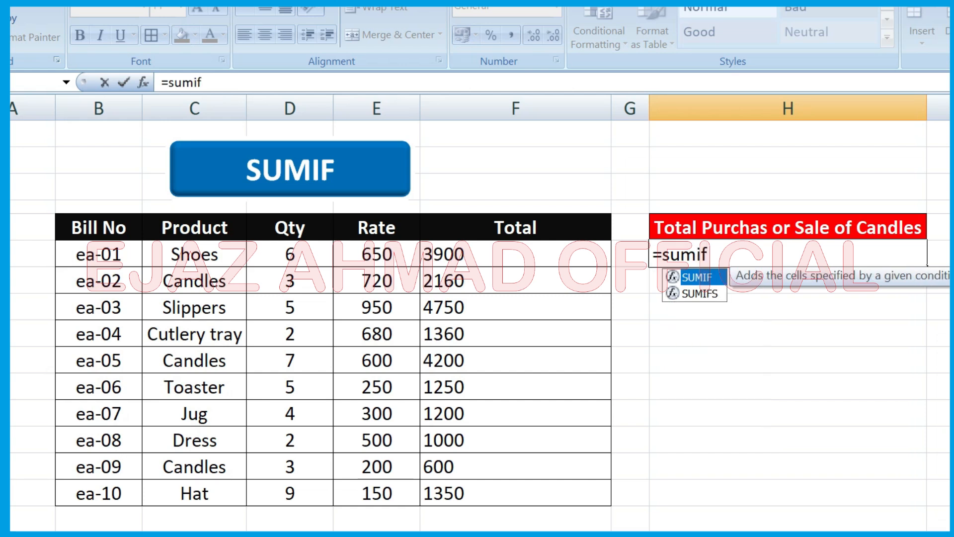
pyautogui.press('Tab')
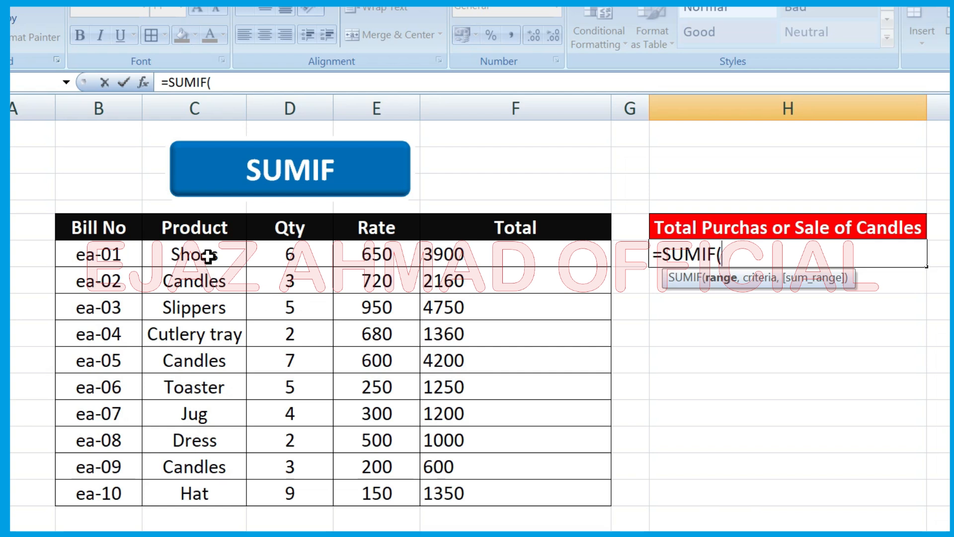
pyautogui.moveTo(207, 255); pyautogui.dragTo(198, 500)
pyautogui.write(',')
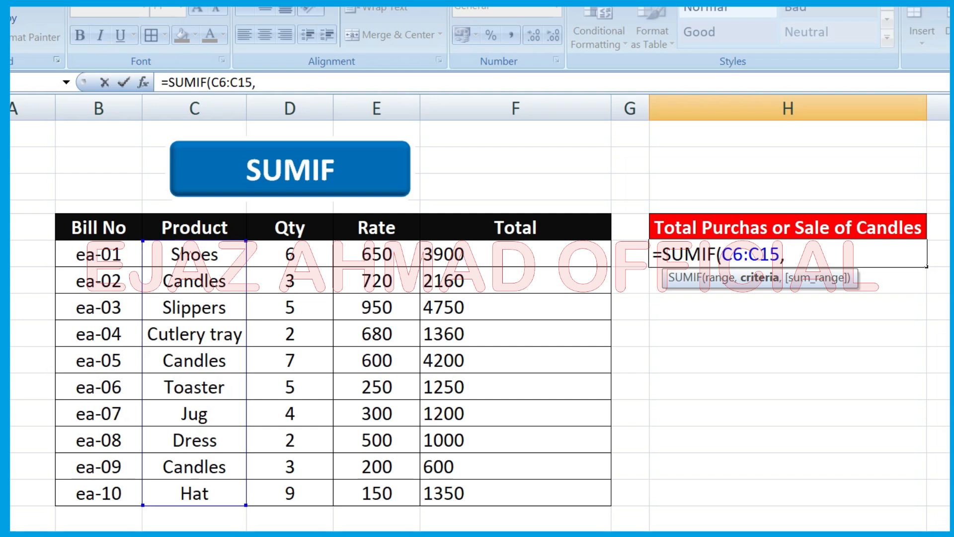
pyautogui.write('"Candles')
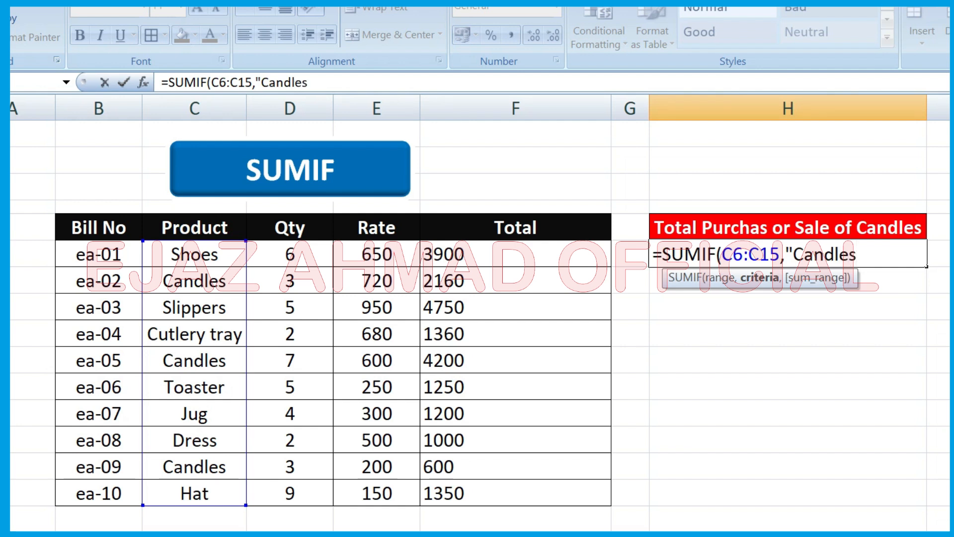
pyautogui.write('",')
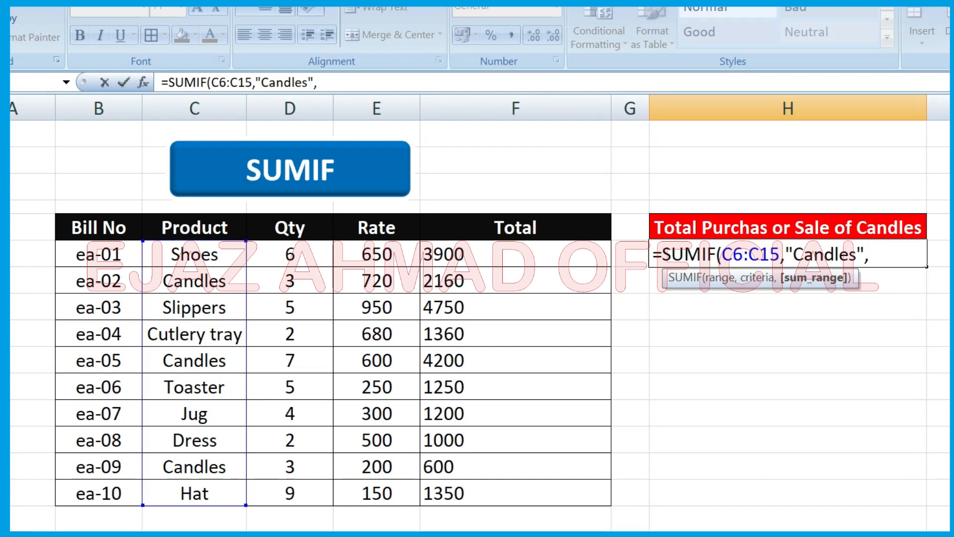
pyautogui.moveTo(472, 254); pyautogui.dragTo(487, 511)
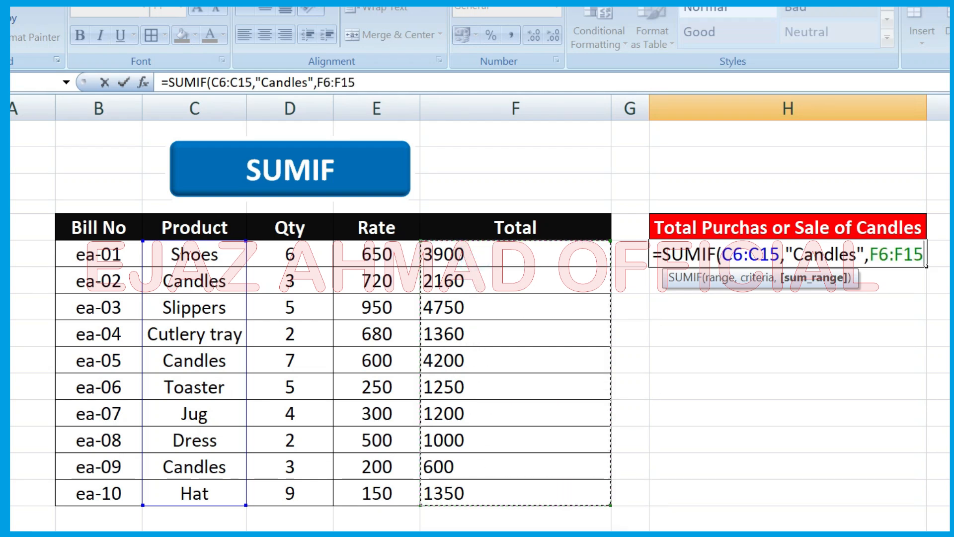
pyautogui.write(')')
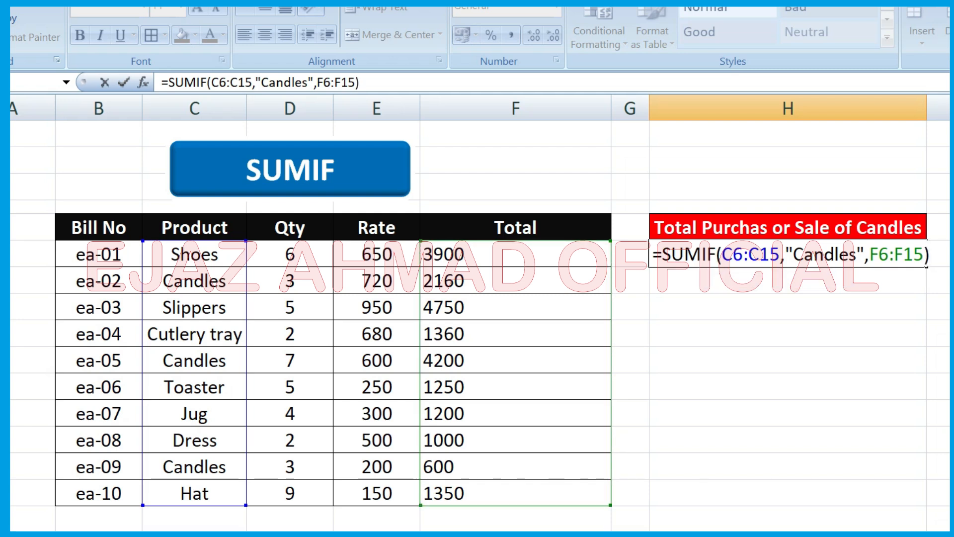
pyautogui.press('Return')
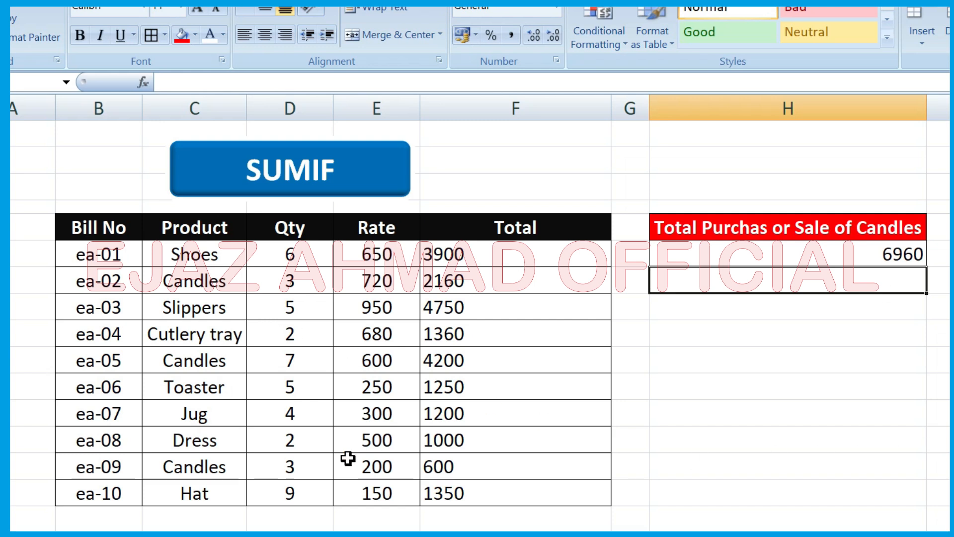
# Enter =SUMIF(C6:C15,"Shoes",F6:F15) in H8, two rows below the Candles result
pyautogui.click(764, 314)
pyautogui.write('=')
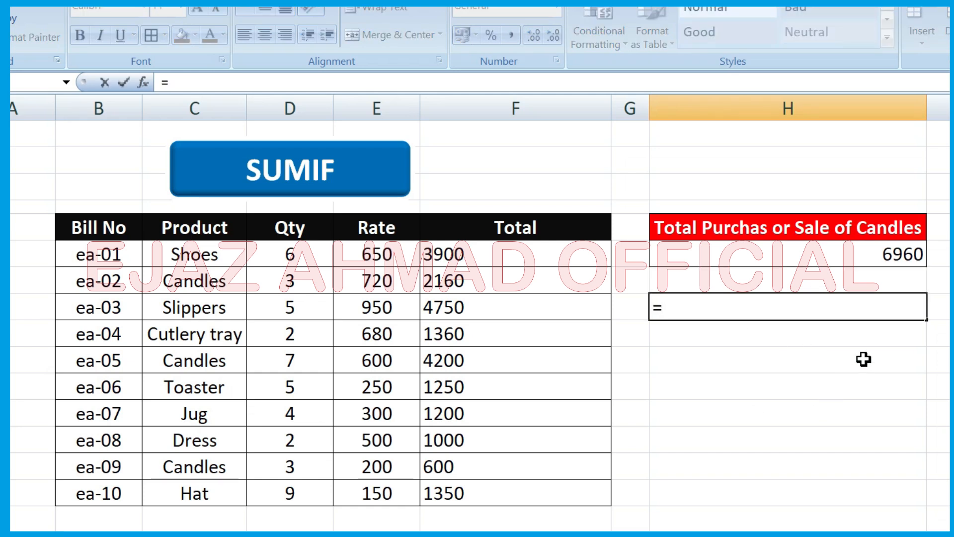
pyautogui.write('sumif')
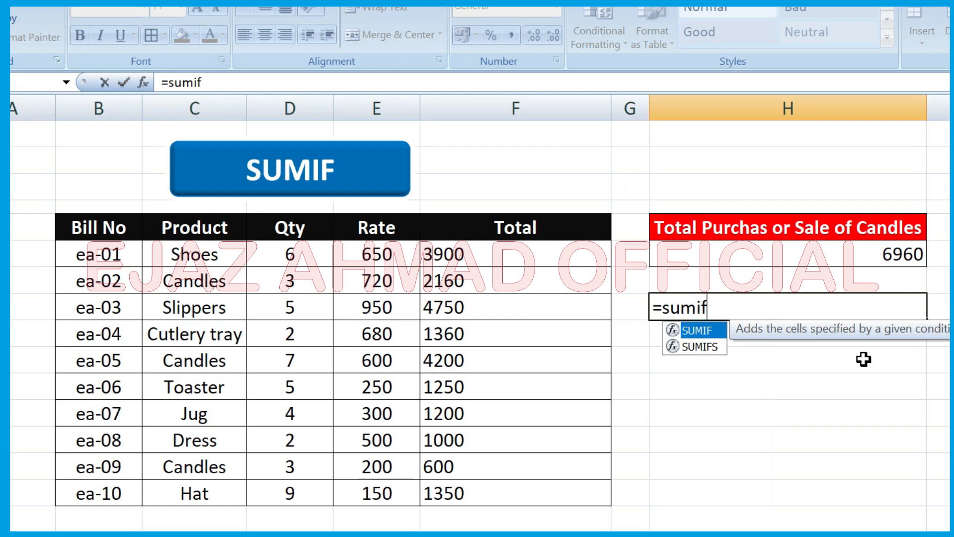
pyautogui.press('Tab')
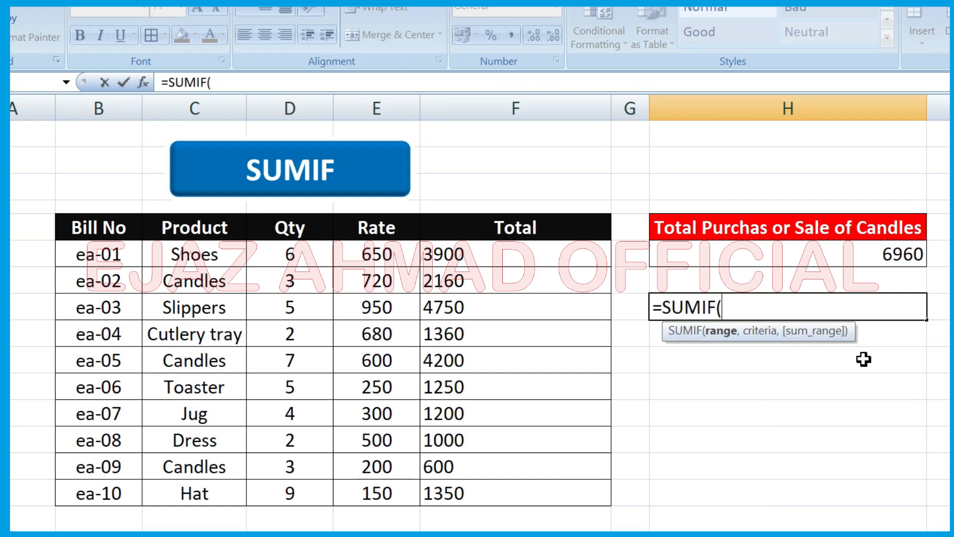
pyautogui.moveTo(195, 259); pyautogui.dragTo(206, 485)
pyautogui.write(',')
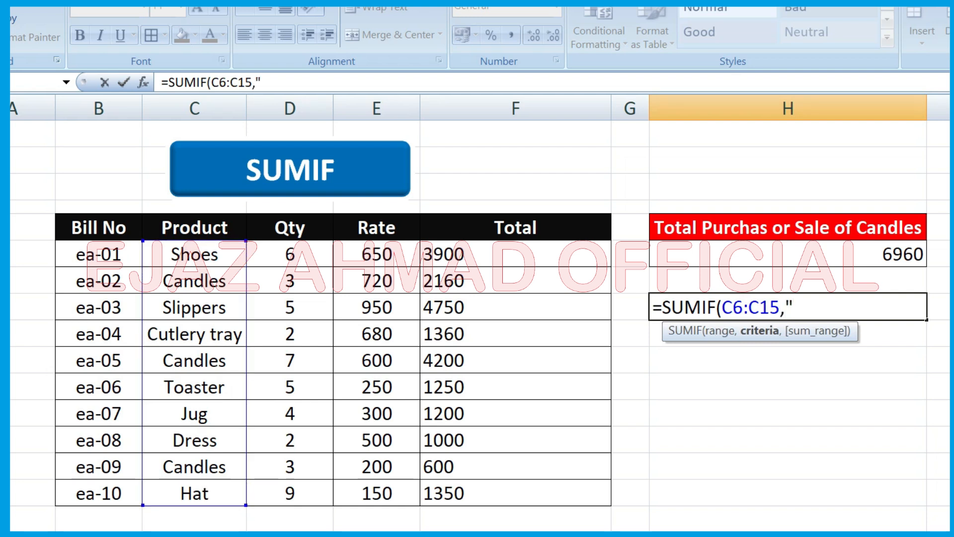
pyautogui.write('"S')
pyautogui.press('BackSpace')
pyautogui.write('Shoes"')
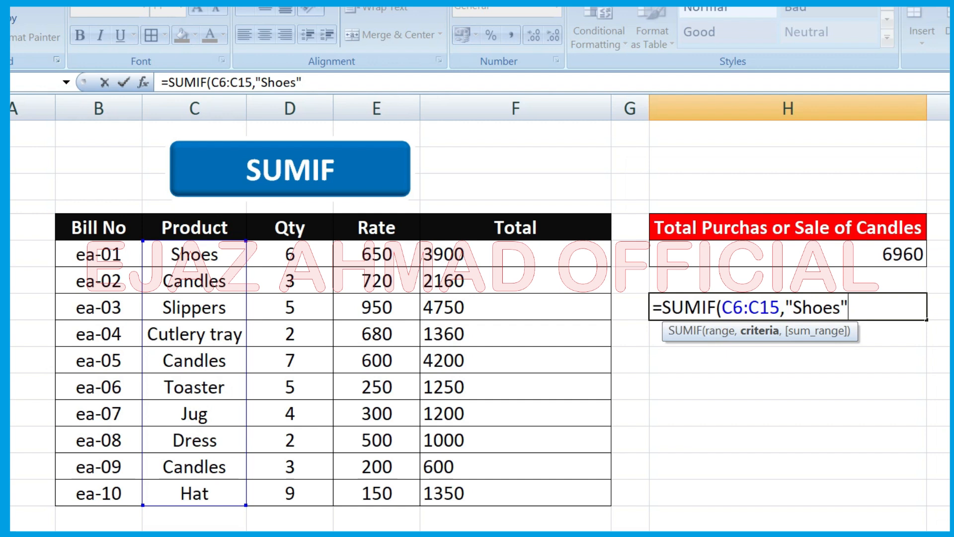
pyautogui.write(',')
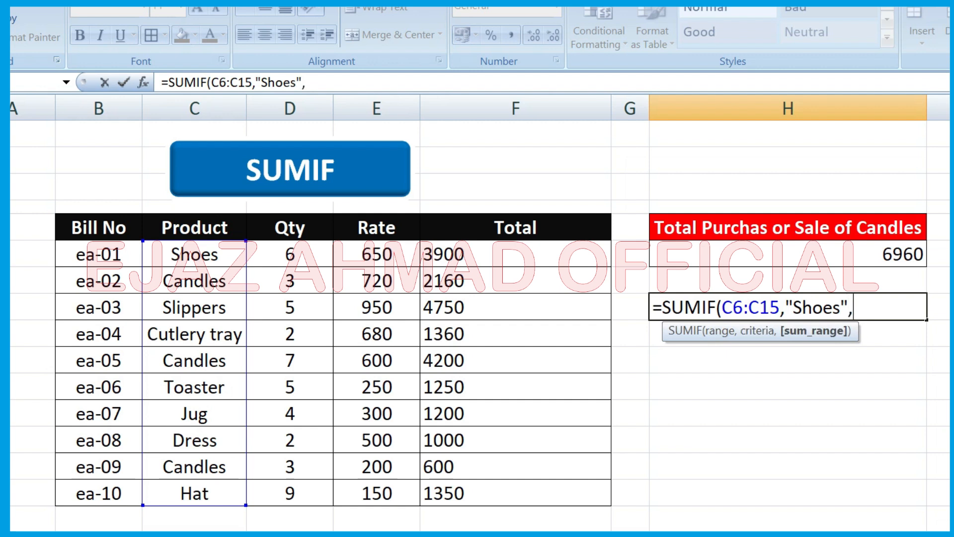
pyautogui.moveTo(488, 258); pyautogui.dragTo(492, 492)
pyautogui.write(')')
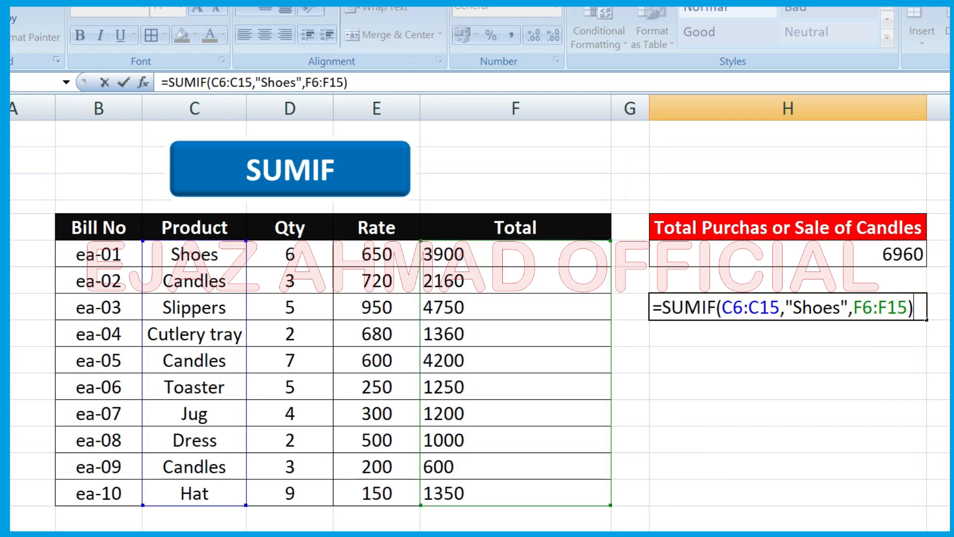
pyautogui.press('Return')
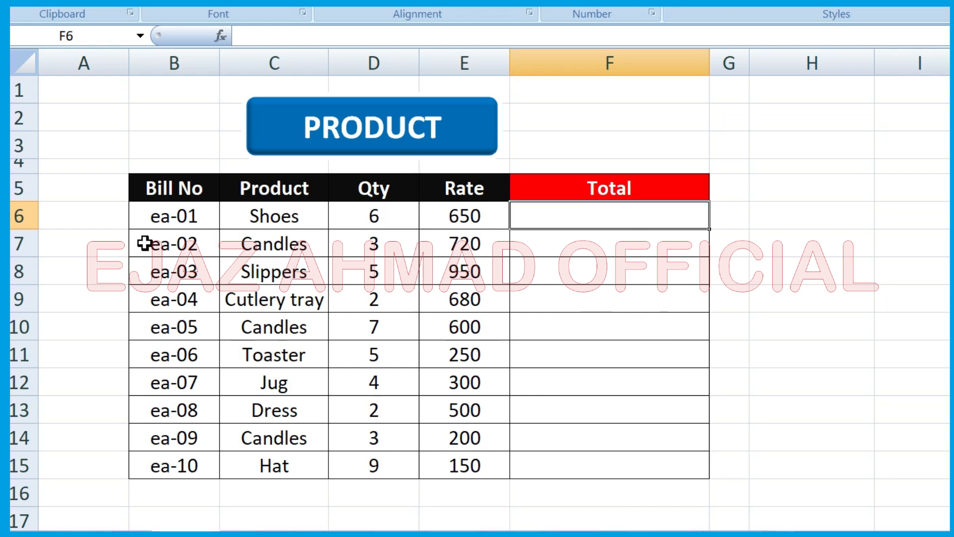
pyautogui.moveTo(185, 215); pyautogui.dragTo(392, 230)
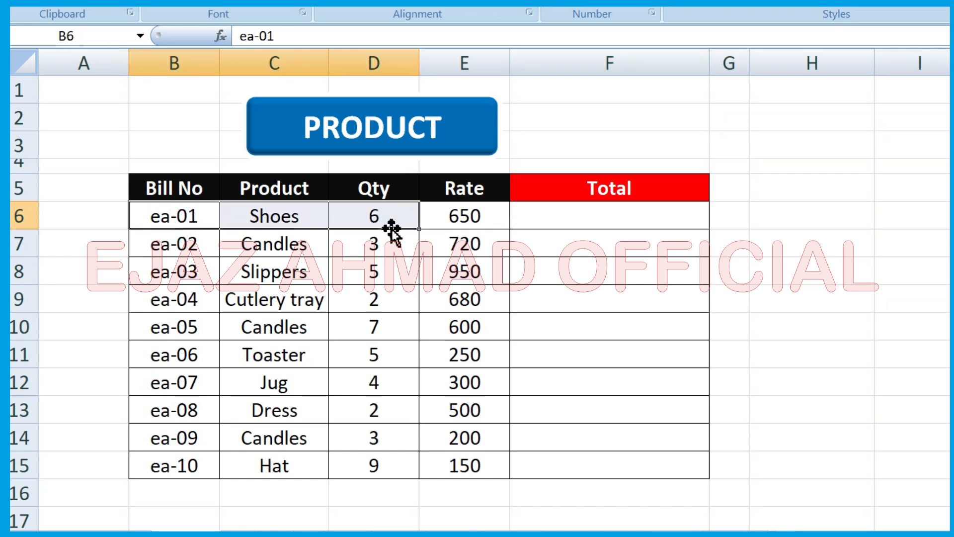
pyautogui.click(392, 219)
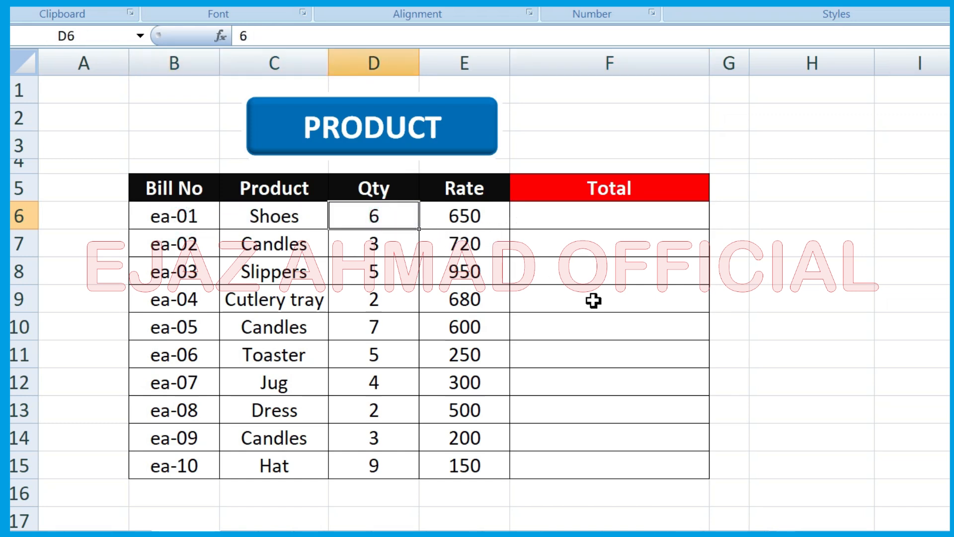
pyautogui.click(480, 188)
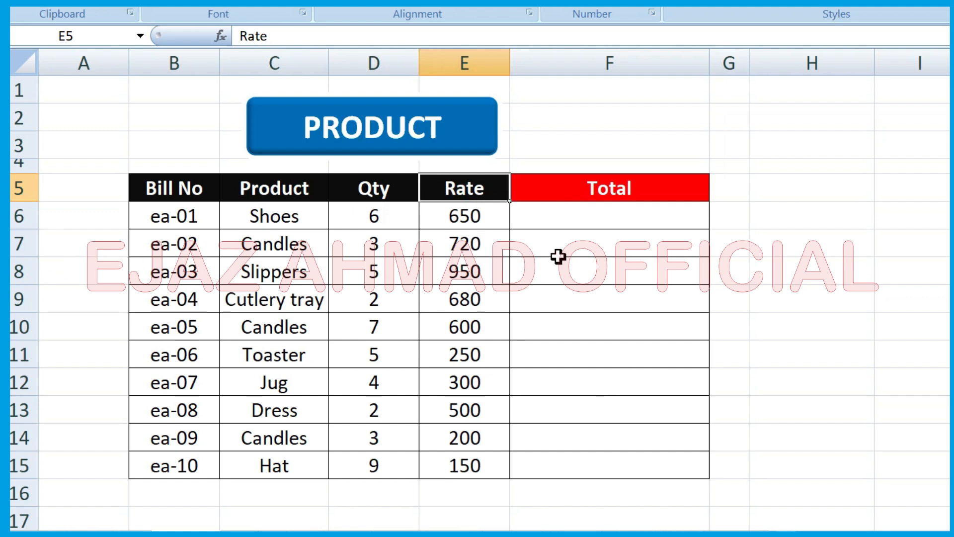
# Enter =PRODUCT(D6,E6) in F6 to multiply the quantity and rate for bill ea-01
pyautogui.click(667, 222)
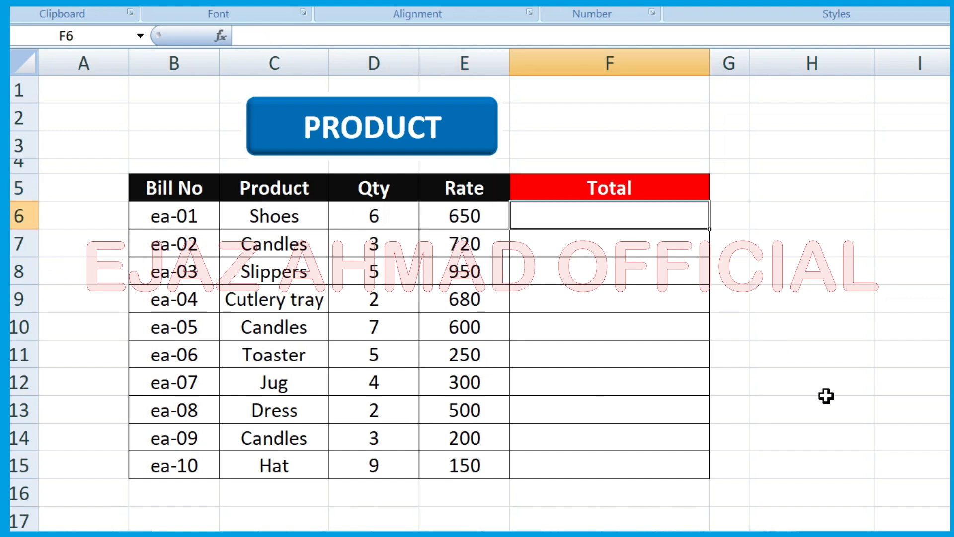
pyautogui.write('=')
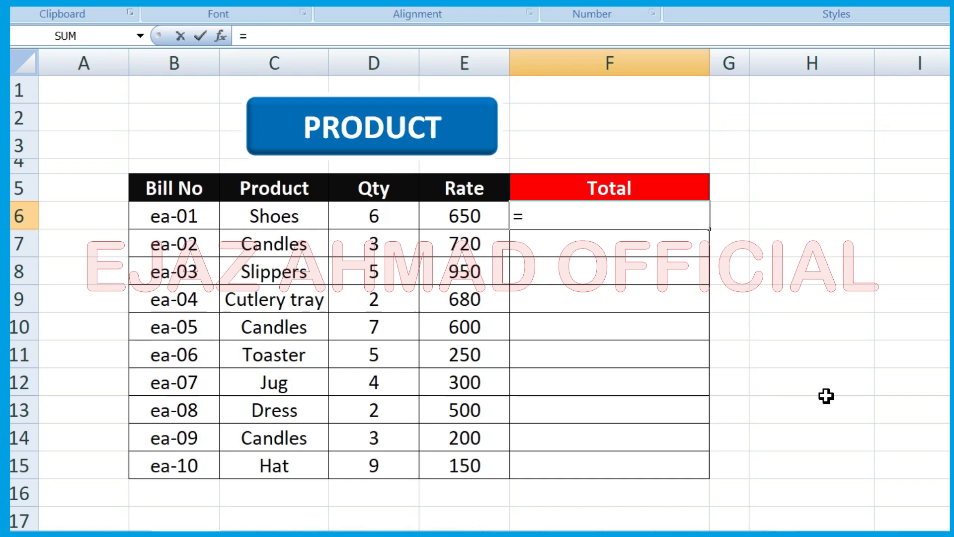
pyautogui.write('prod')
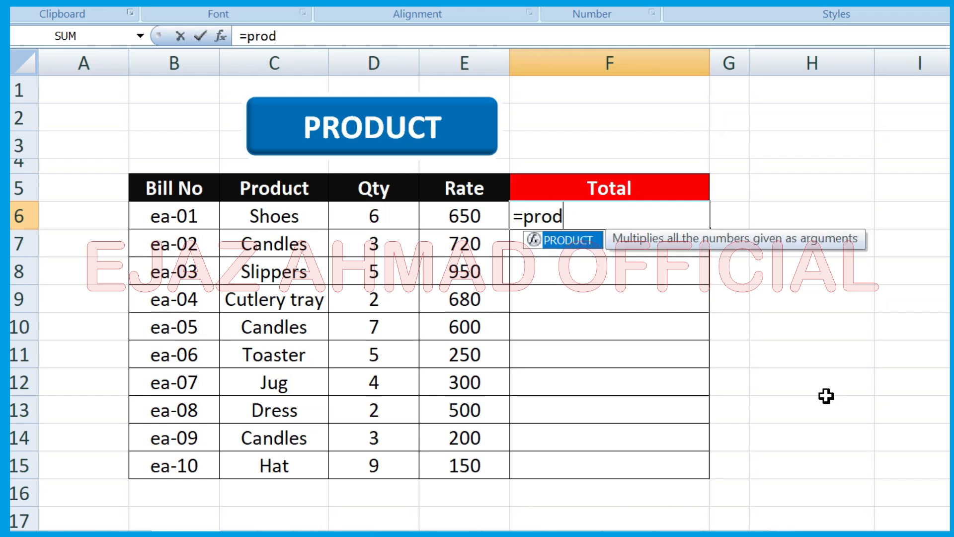
pyautogui.write('uct')
pyautogui.press('Tab')
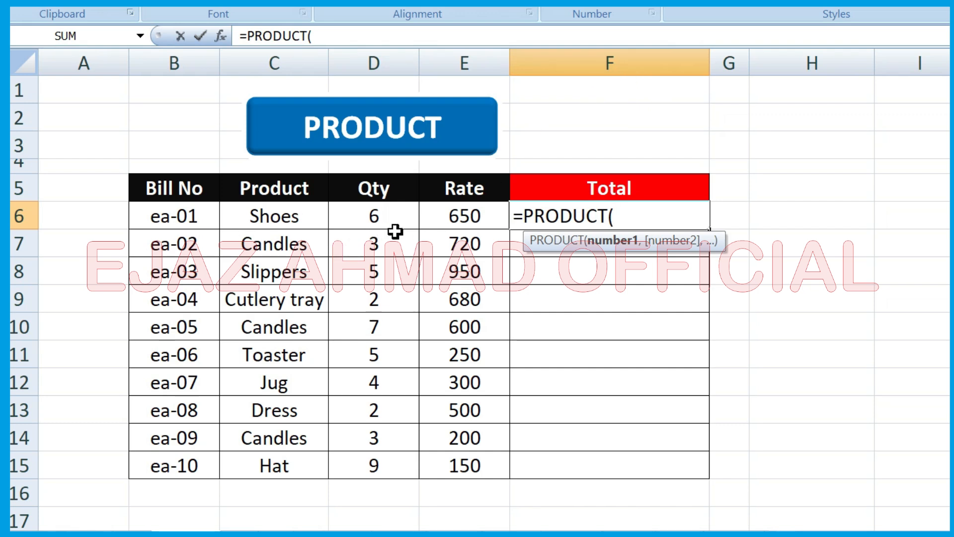
pyautogui.click(377, 214)
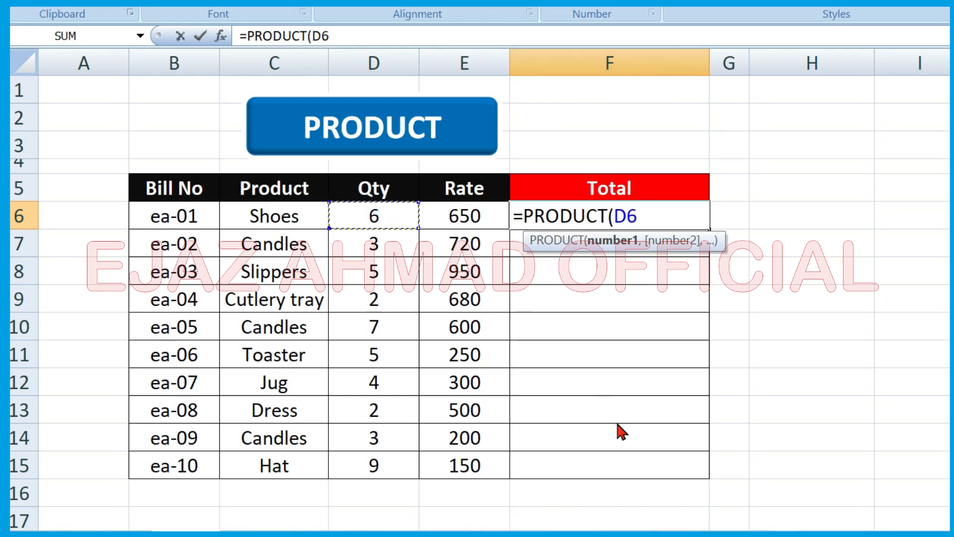
pyautogui.write(',')
pyautogui.click(492, 217)
pyautogui.write(')')
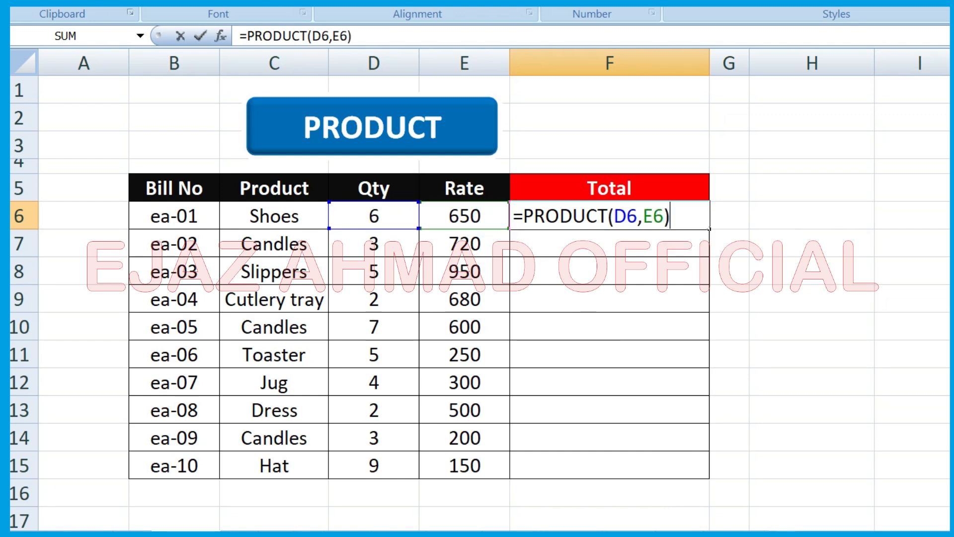
pyautogui.press('Return')
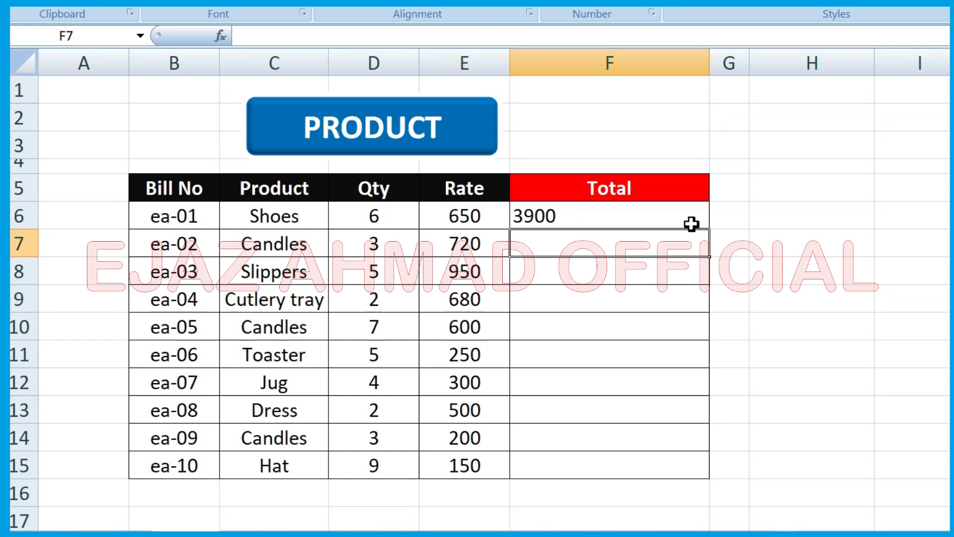
# Fill the PRODUCT formula from F6 down the Total column through F15
pyautogui.click(696, 216)
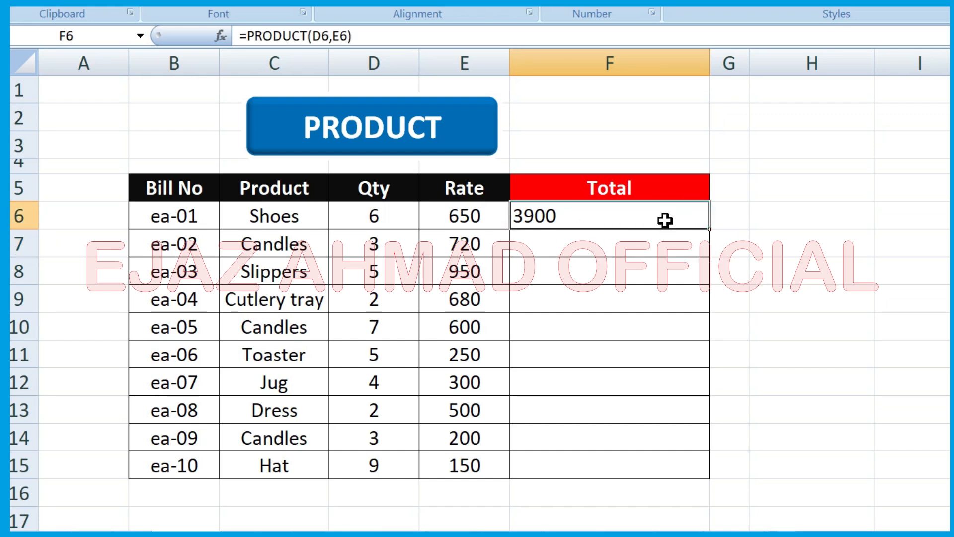
pyautogui.moveTo(665, 218); pyautogui.dragTo(651, 470)
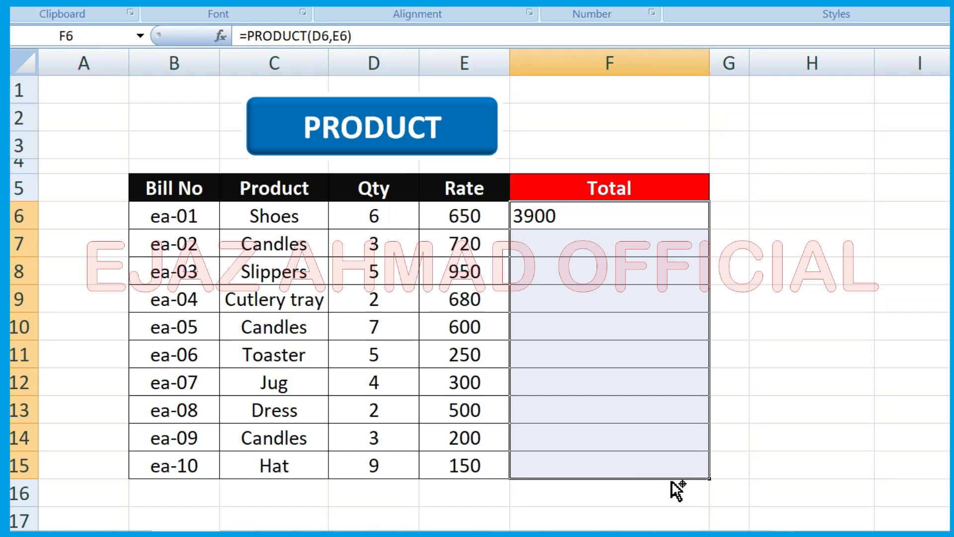
pyautogui.hotkey('ctrl', 'd')
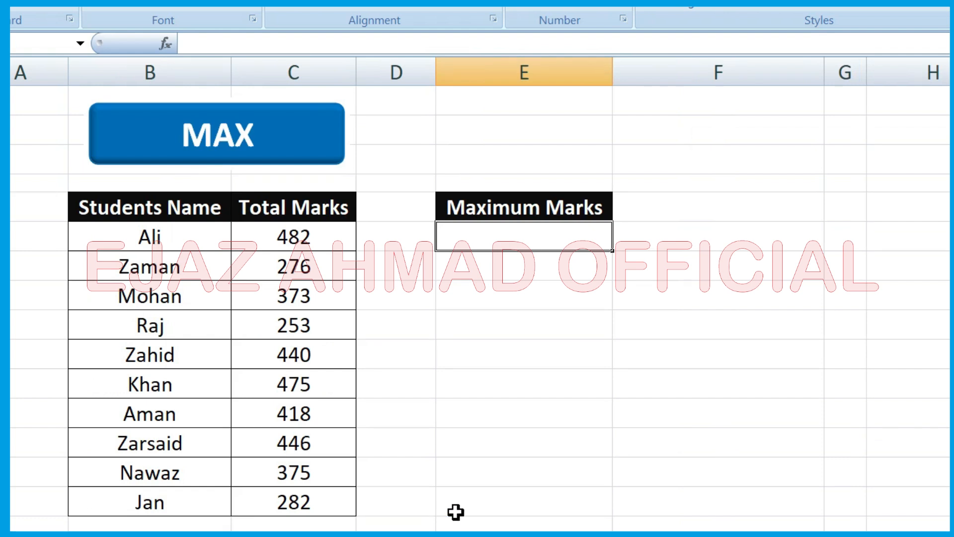
pyautogui.moveTo(142, 211); pyautogui.dragTo(156, 502)
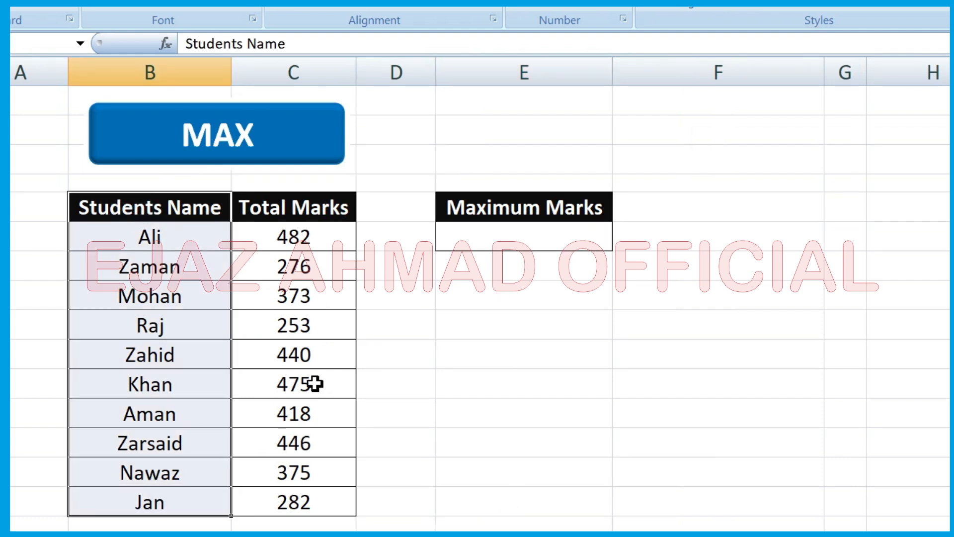
# Enter =MAX(C6:C15) in the cell below the Maximum Marks heading to find the highest total marks
pyautogui.moveTo(319, 209); pyautogui.dragTo(326, 501)
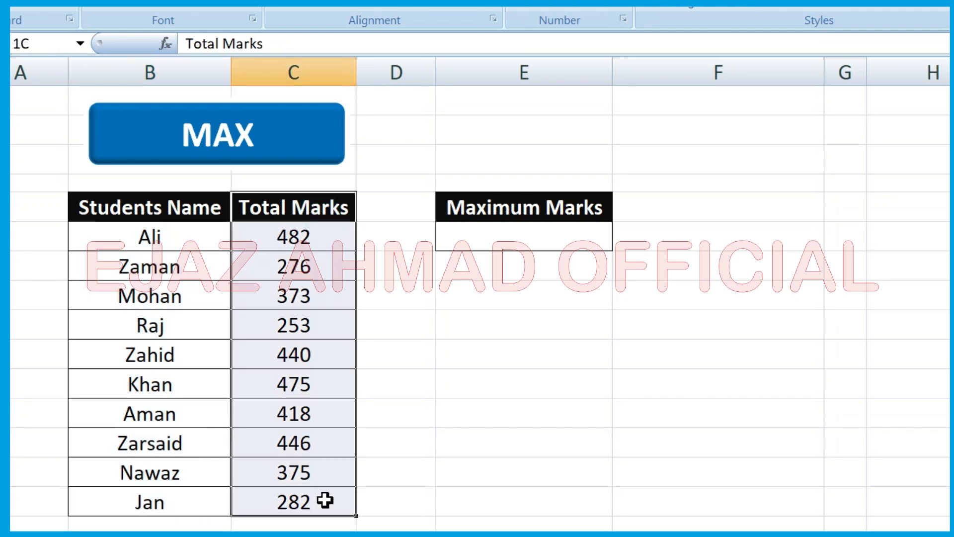
pyautogui.moveTo(124, 200); pyautogui.dragTo(293, 495)
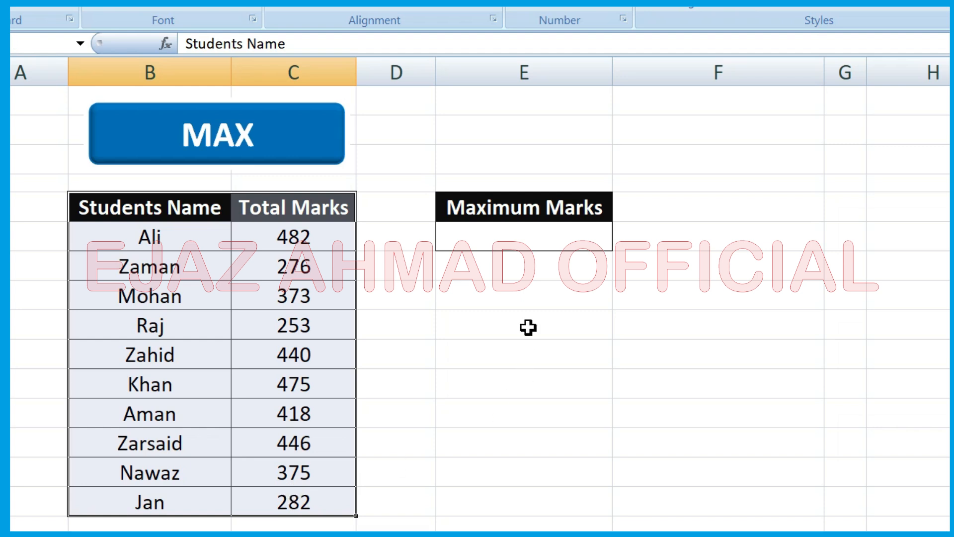
pyautogui.click(511, 234)
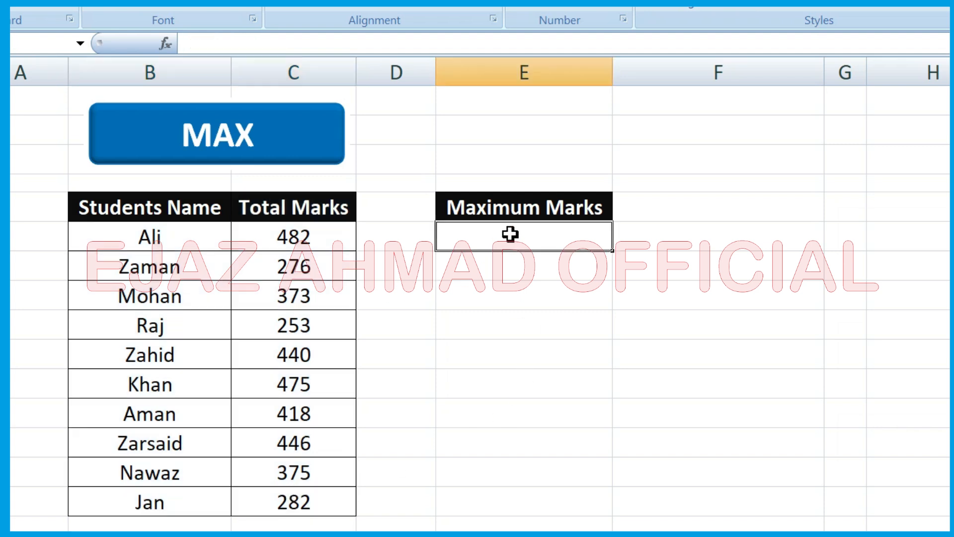
pyautogui.write('=')
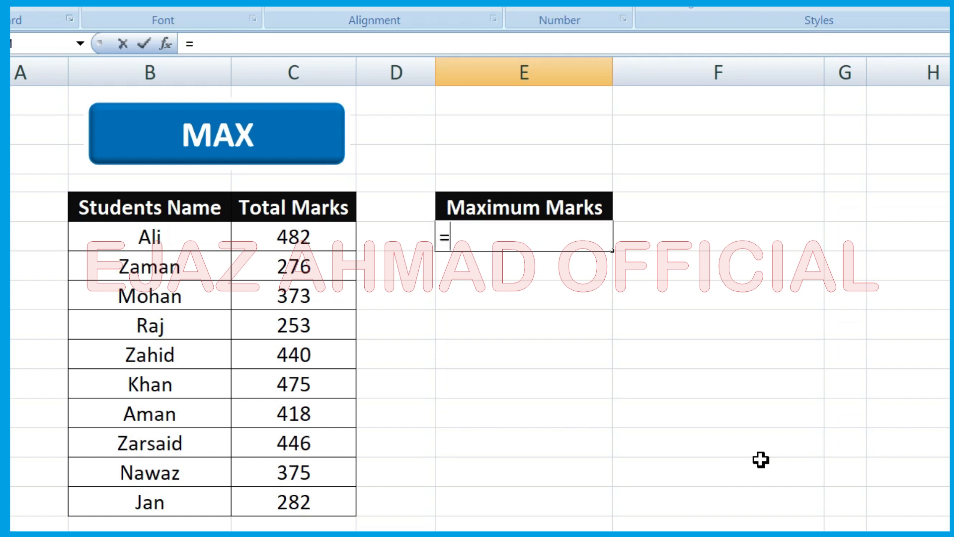
pyautogui.write('max')
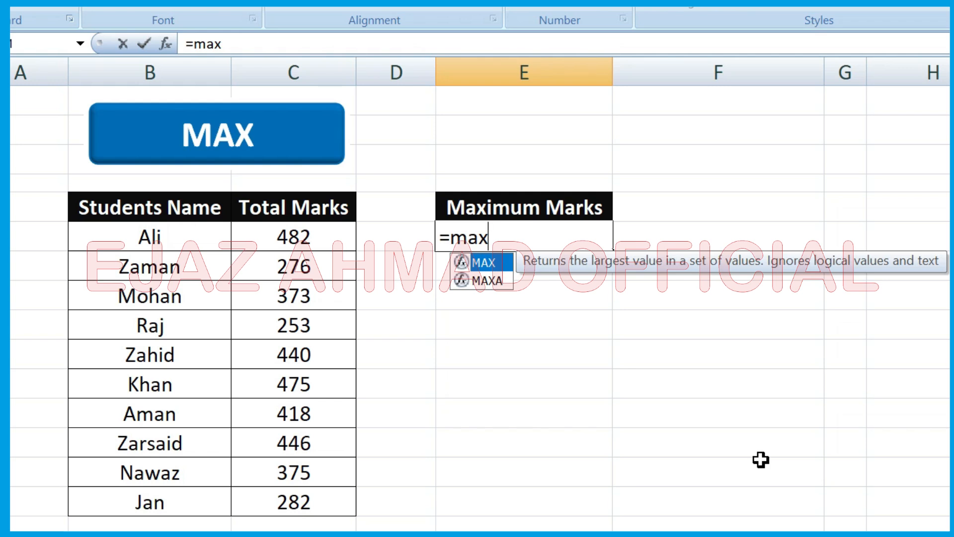
pyautogui.press('Tab')
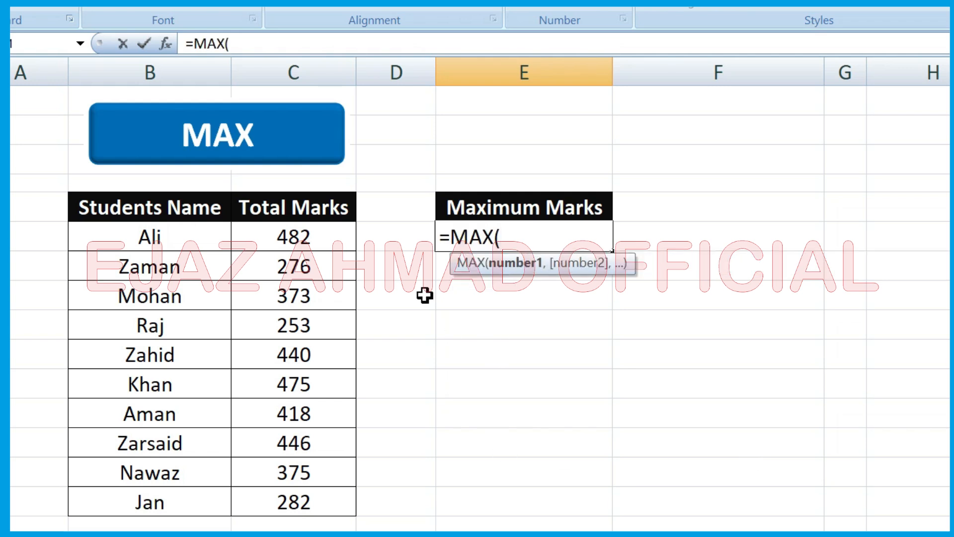
pyautogui.moveTo(320, 235); pyautogui.dragTo(323, 501)
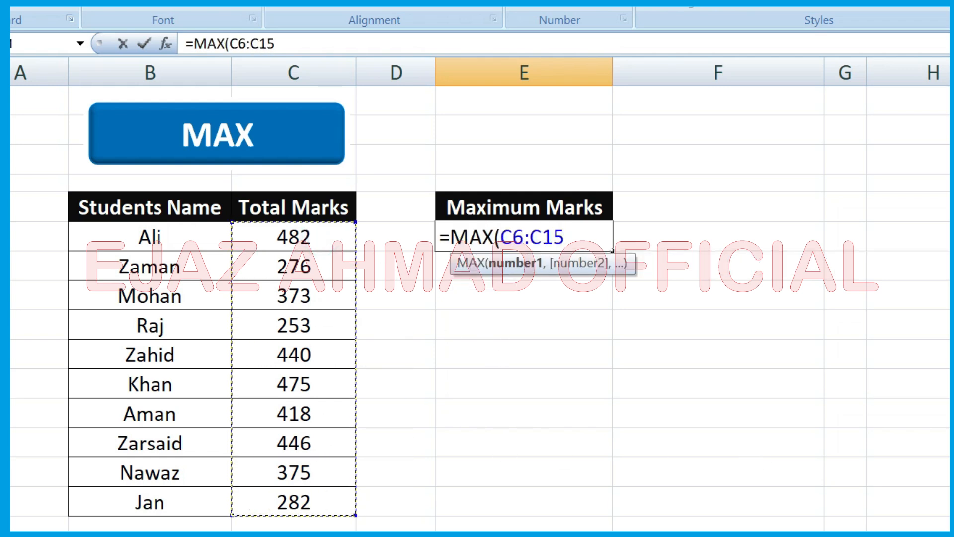
pyautogui.write(')')
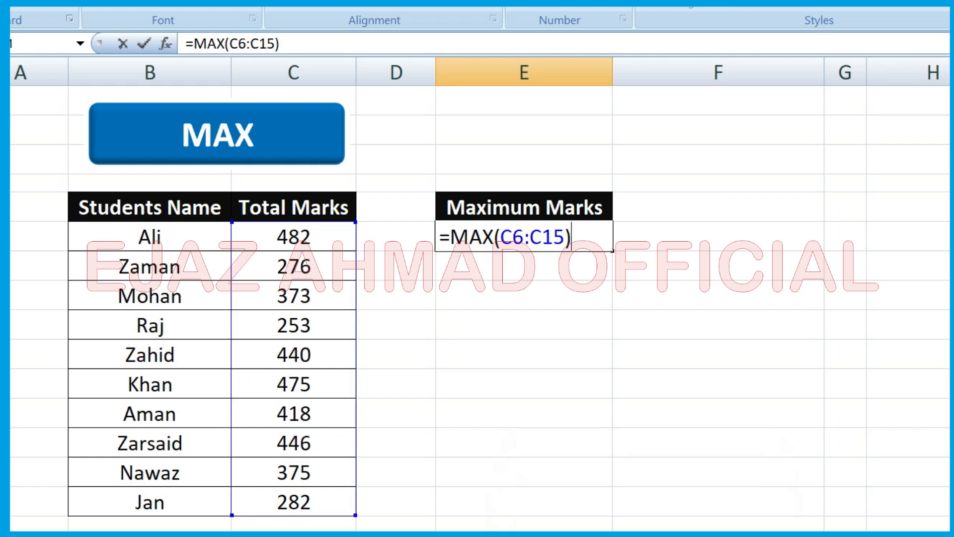
pyautogui.press('Return')
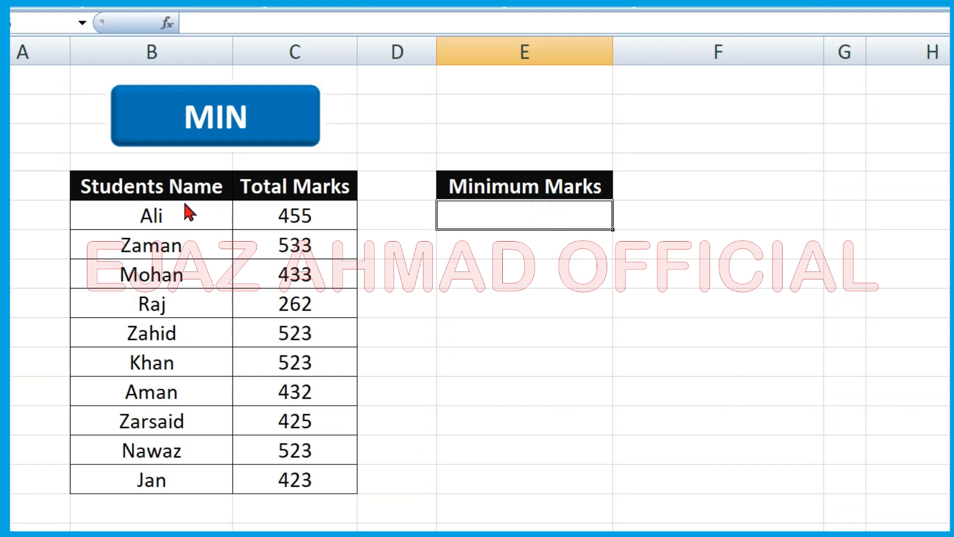
# Enter =MIN(C6:C15) in the cell below the Minimum Marks heading to find the lowest total marks
pyautogui.moveTo(188, 185); pyautogui.dragTo(178, 477)
pyautogui.moveTo(328, 186); pyautogui.dragTo(329, 478)
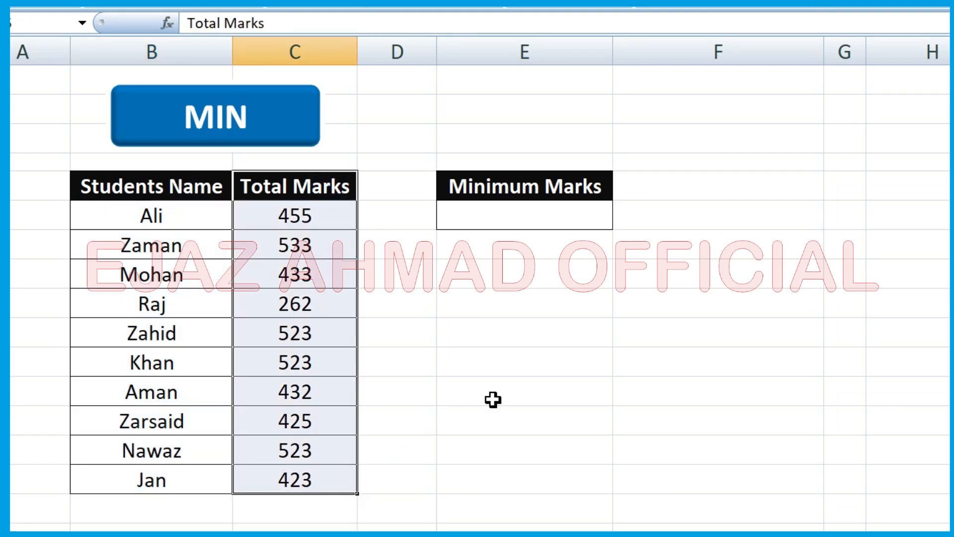
pyautogui.click(552, 209)
pyautogui.write('=')
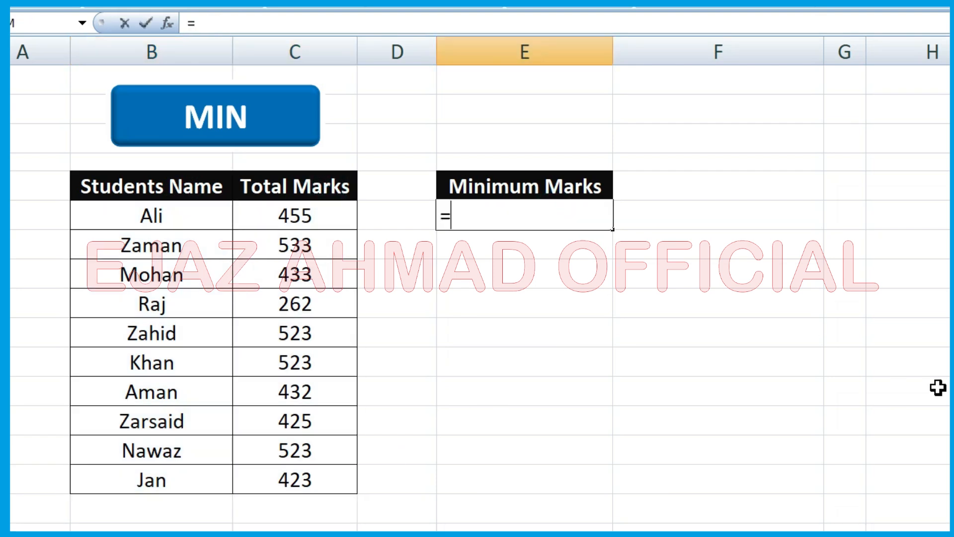
pyautogui.write('min')
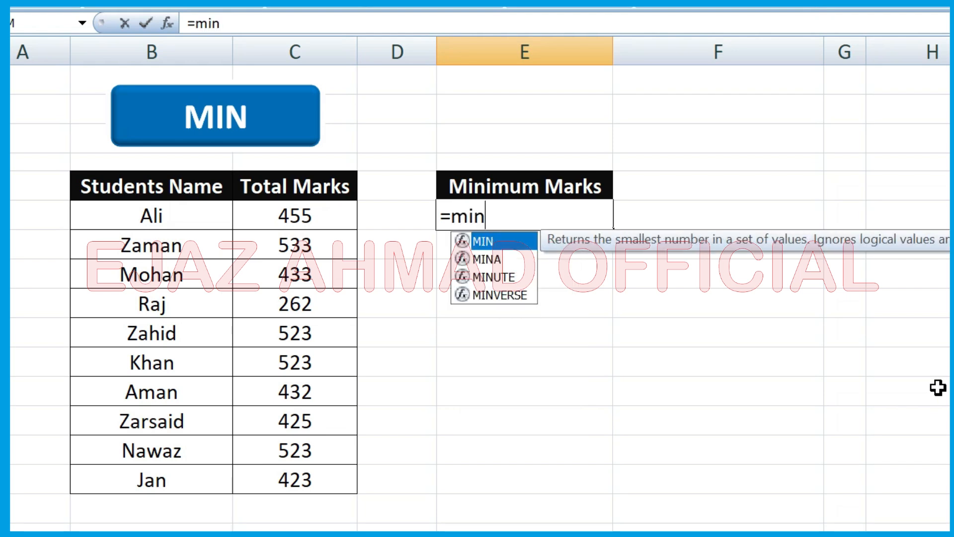
pyautogui.press('Tab')
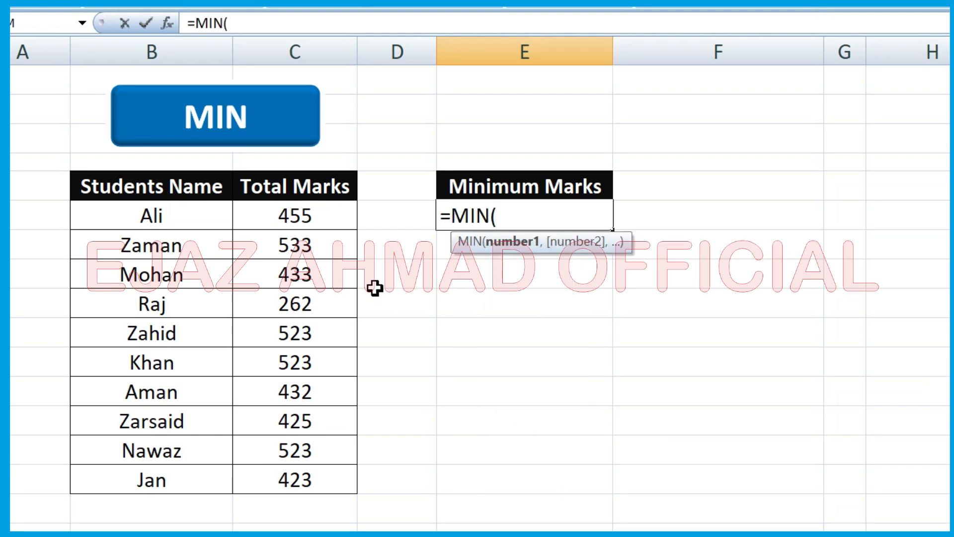
pyautogui.click(294, 217)
pyautogui.moveTo(295, 217); pyautogui.dragTo(303, 480)
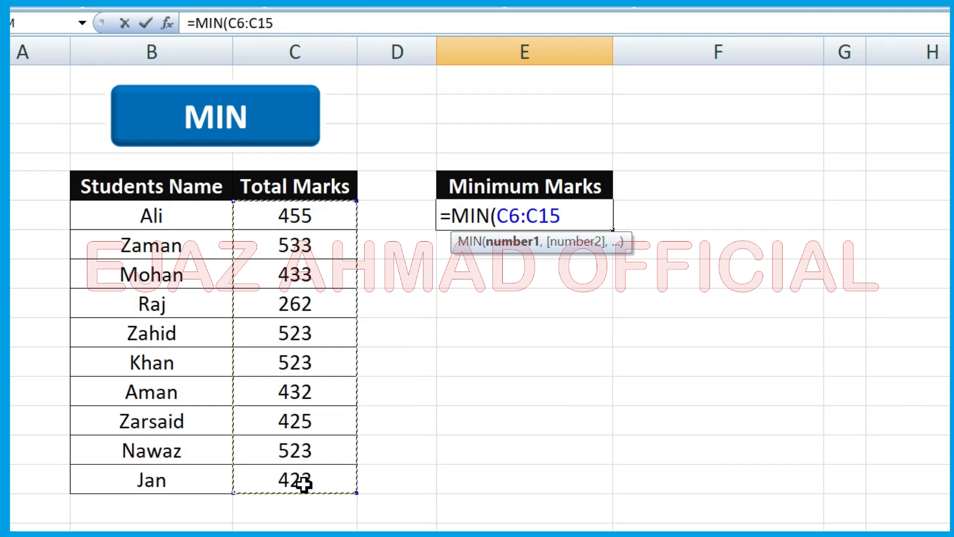
pyautogui.write(')')
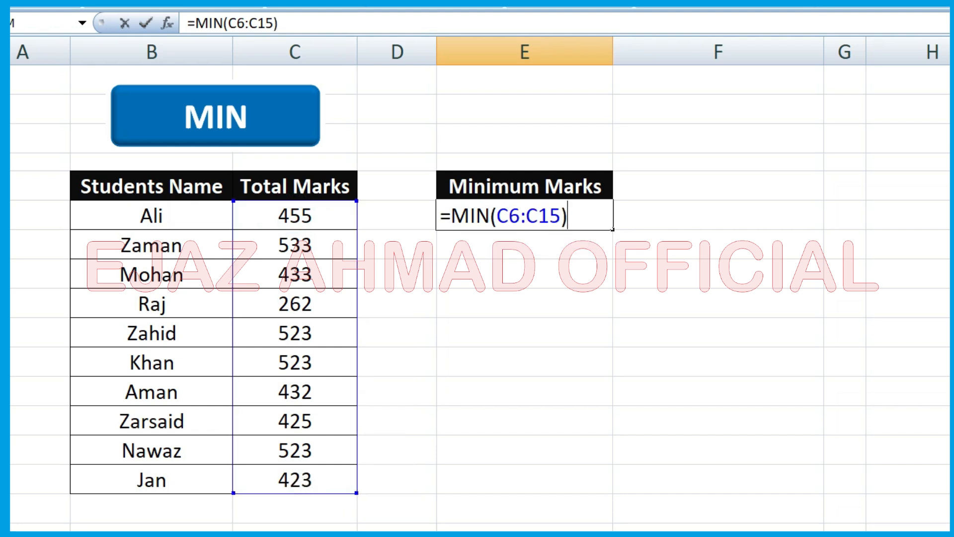
pyautogui.press('Return')
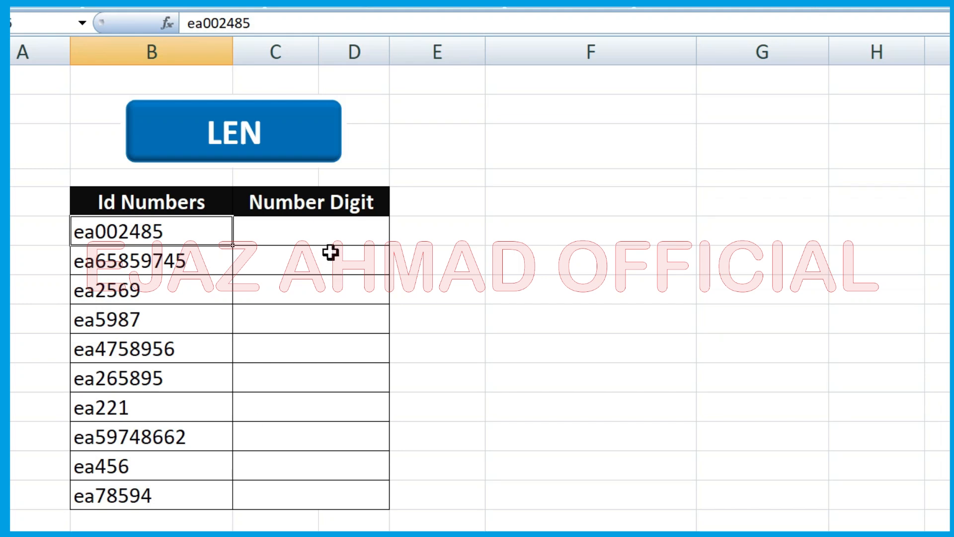
# Enter =LEN(B6) in the first Number Digit cell, C6, to count the characters of the first ID
pyautogui.click(323, 234)
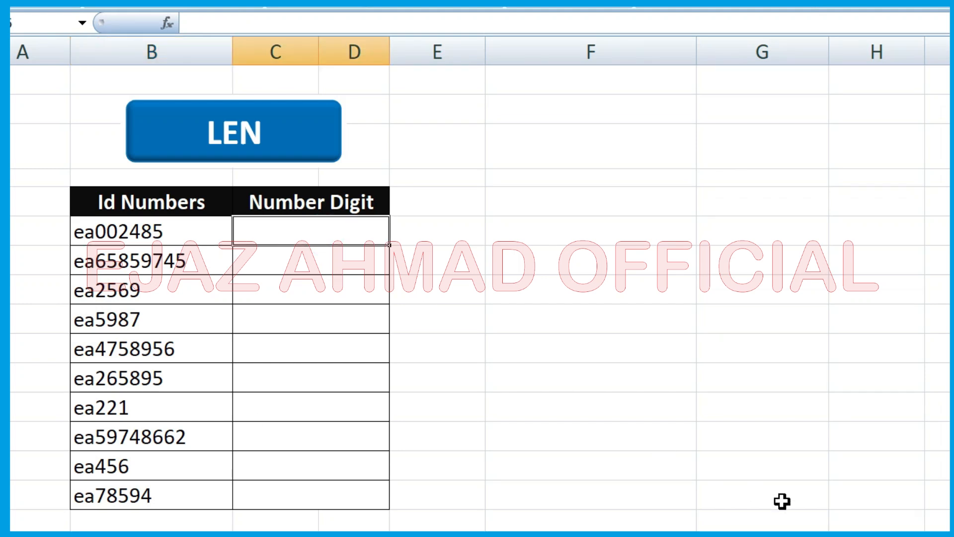
pyautogui.write('=')
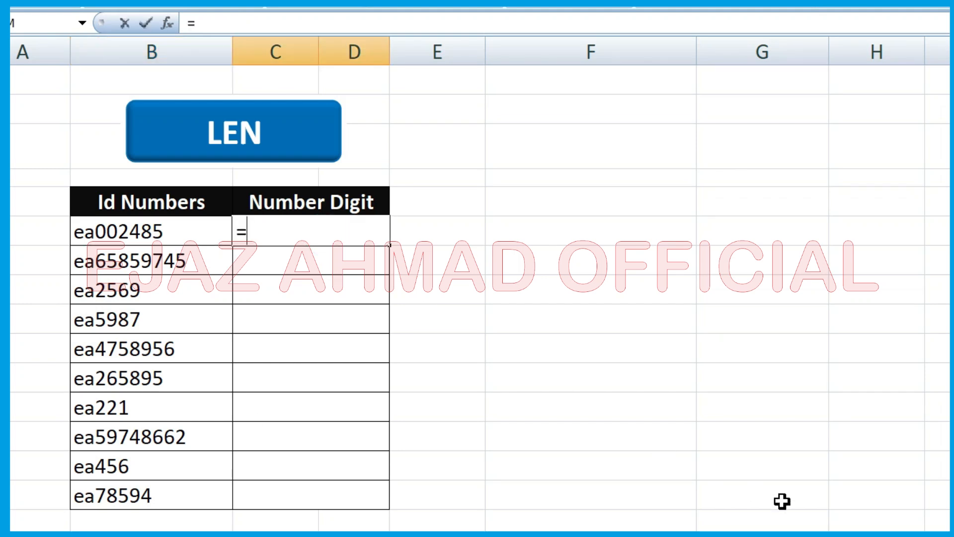
pyautogui.write('len')
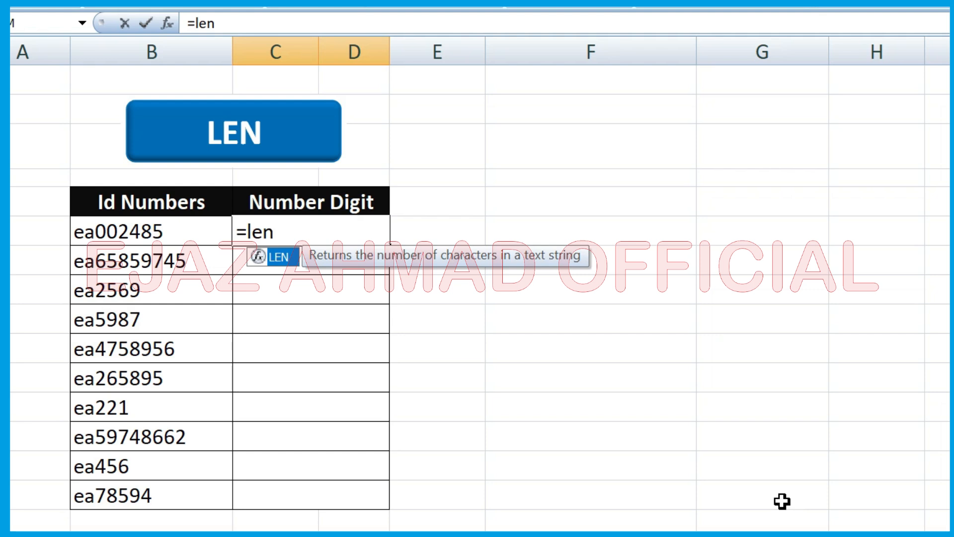
pyautogui.press('Tab')
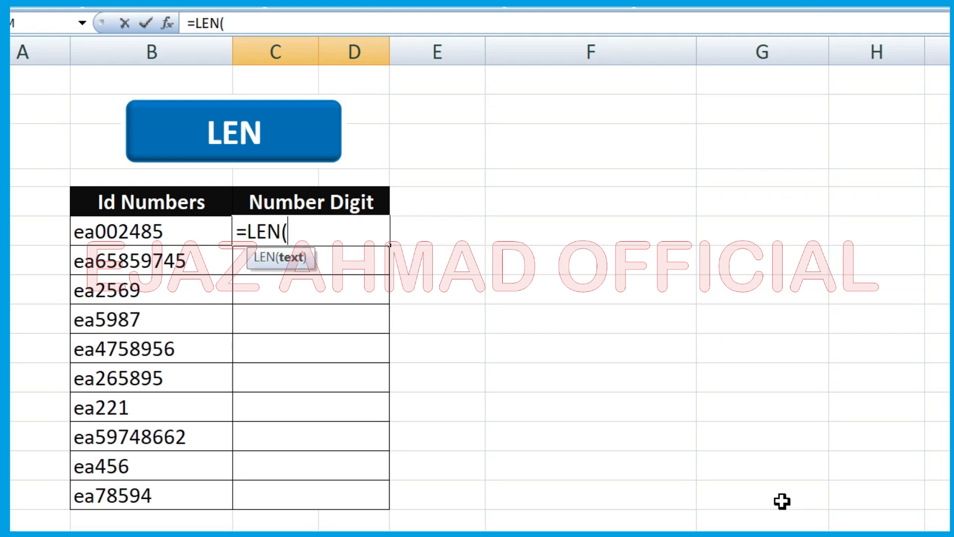
pyautogui.click(162, 228)
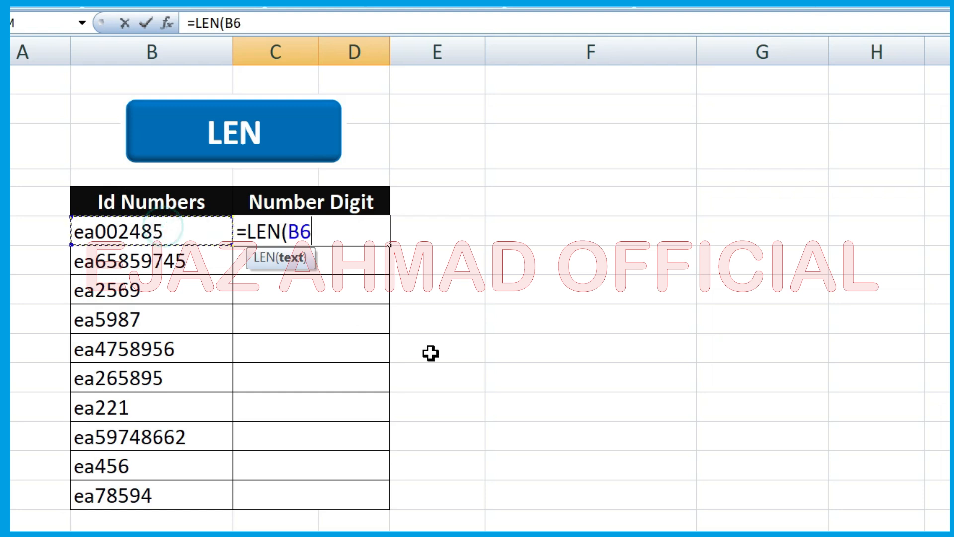
pyautogui.write(')')
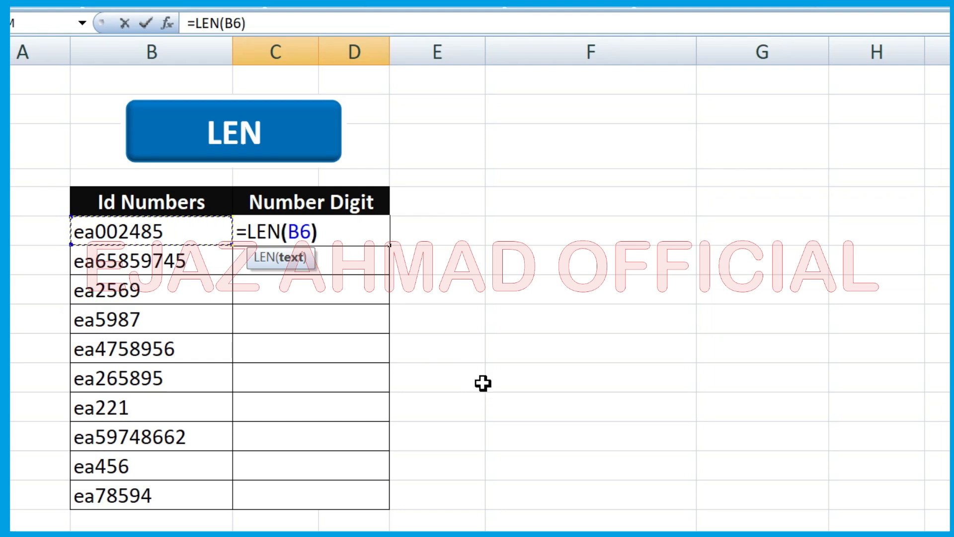
pyautogui.press('Return')
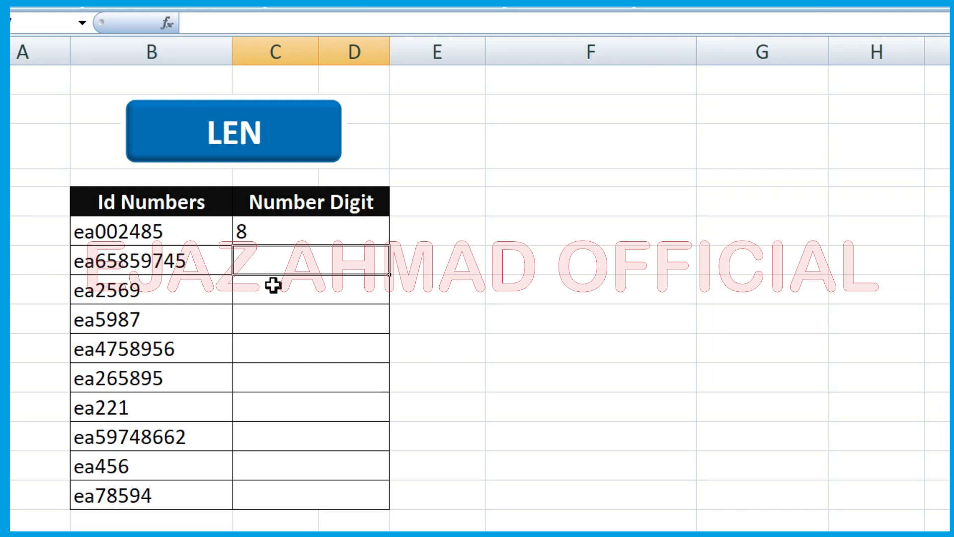
# Fill the LEN formula from C6 down the Number Digit column to the last ID row, row 15
pyautogui.click(331, 236)
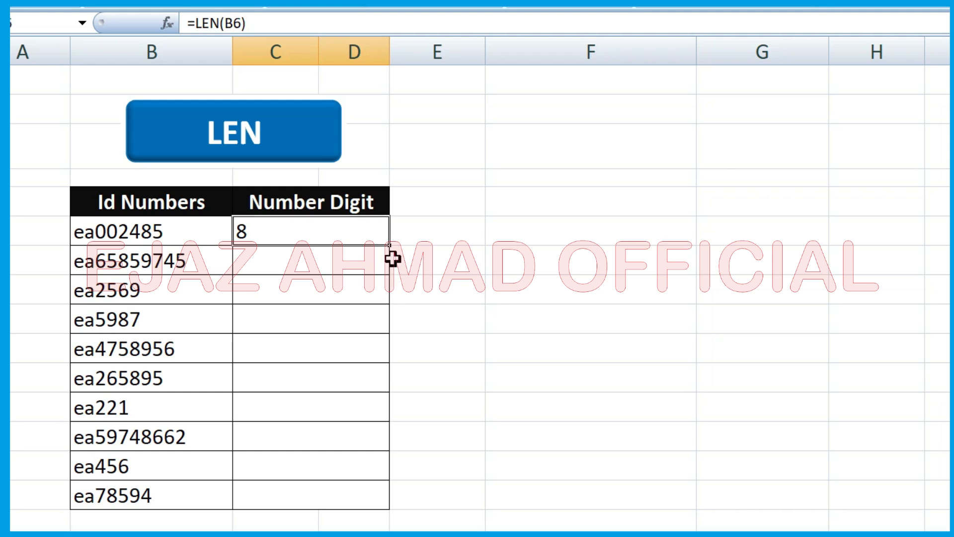
pyautogui.hotkey('shift', 'Down')
pyautogui.hotkey('shift', 'Down')
pyautogui.hotkey('shift', 'Down')
pyautogui.hotkey('shift', 'Down')
pyautogui.hotkey('shift', 'Down')
pyautogui.hotkey('shift', 'Down')
pyautogui.hotkey('shift', 'Down')
pyautogui.hotkey('shift', 'Down')
pyautogui.hotkey('shift', 'Down')
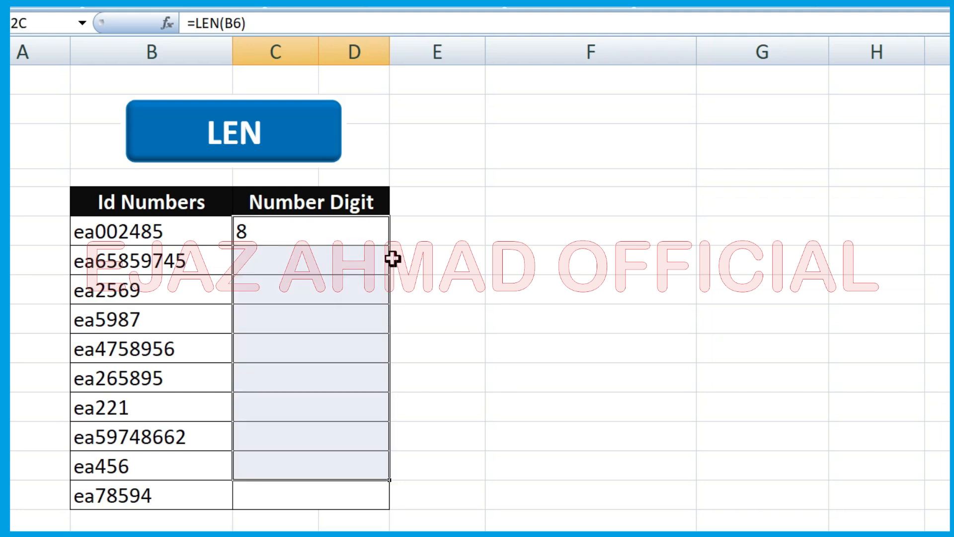
pyautogui.hotkey('shift', 'Down')
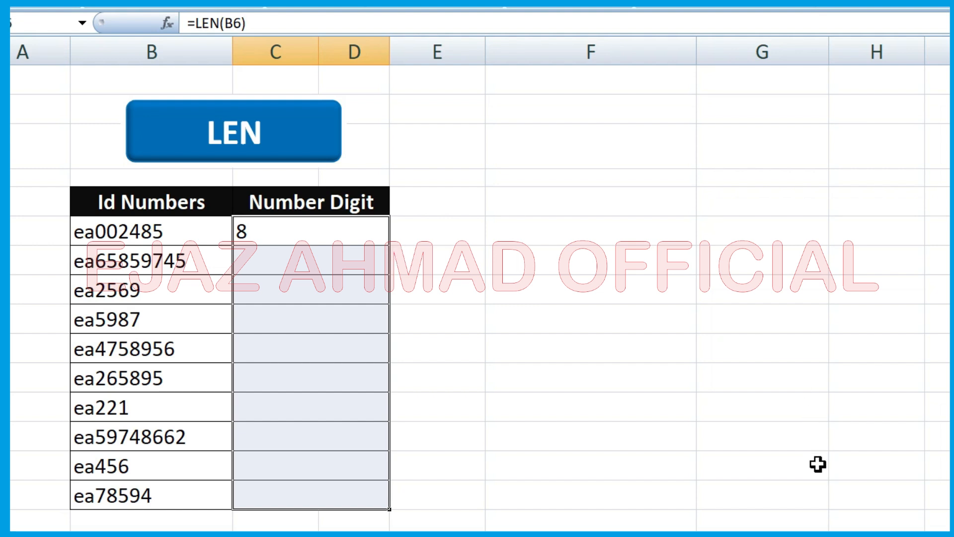
pyautogui.hotkey('ctrl', 'd')
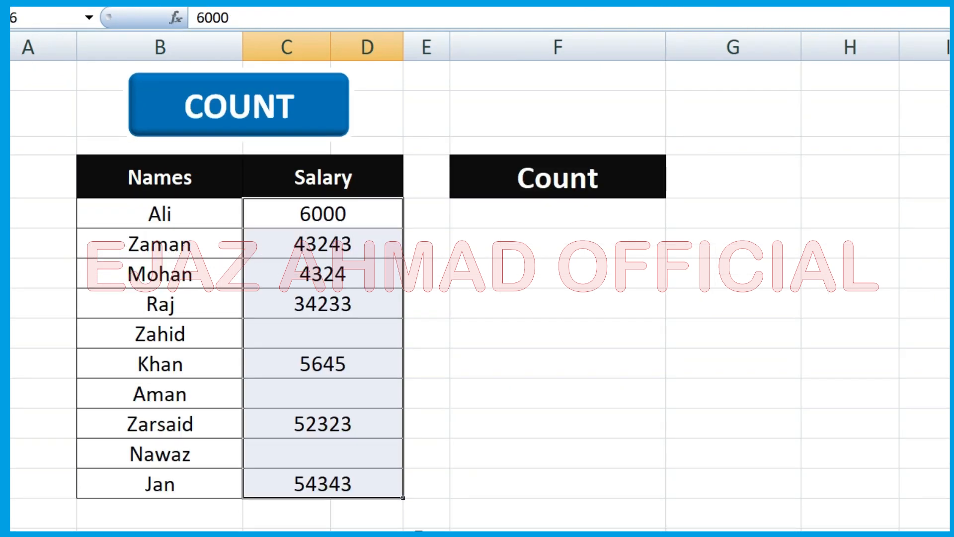
# Enter =COUNT(C6:D15) in F6, below the Count heading, to count the filled salary cells
pyautogui.click(603, 368)
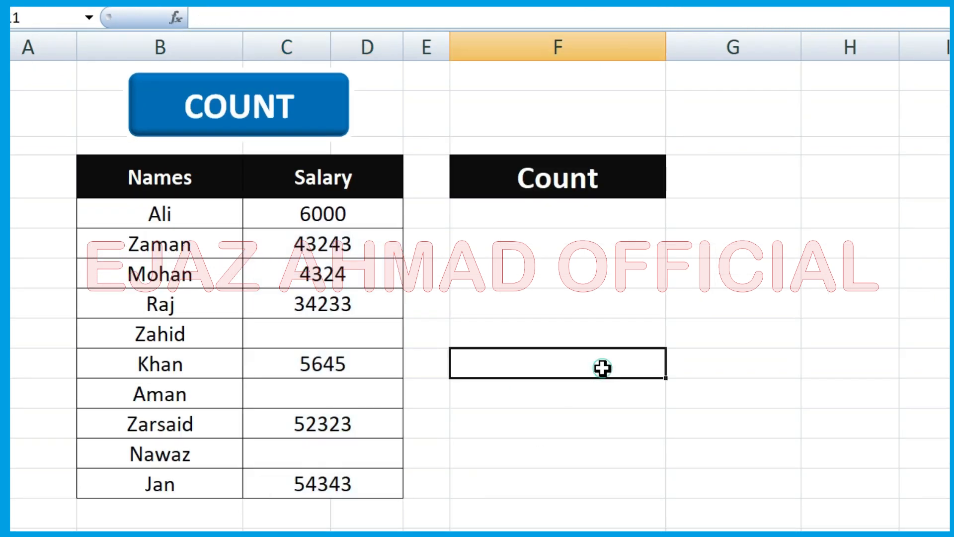
pyautogui.click(568, 223)
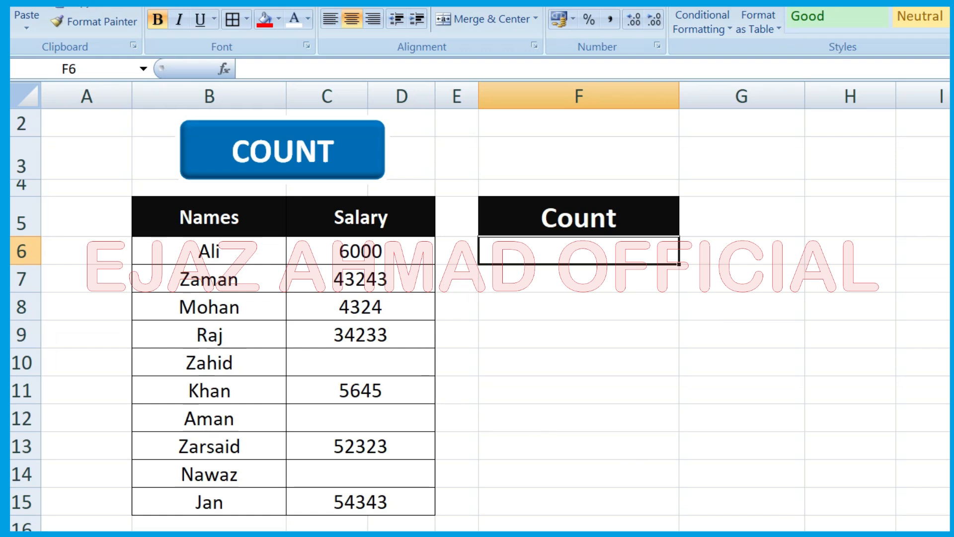
pyautogui.write('=')
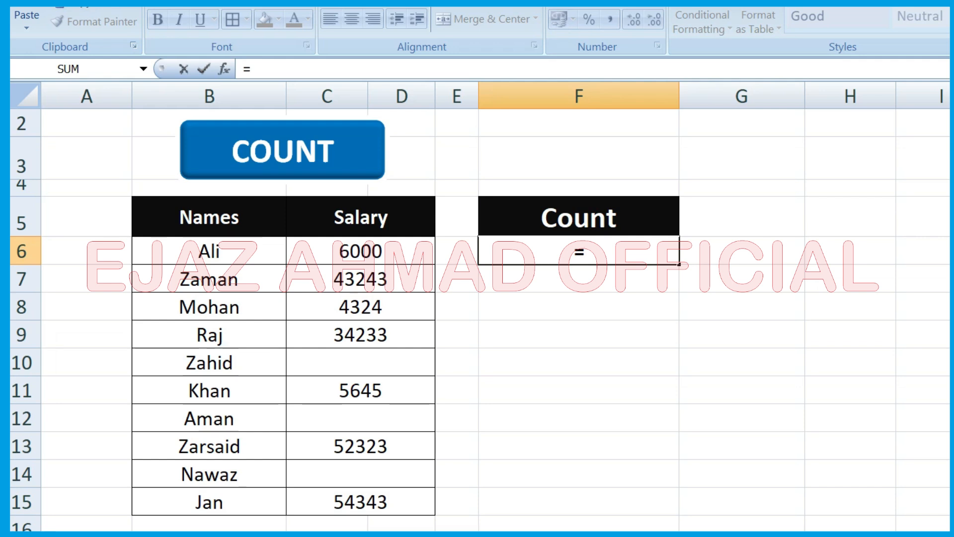
pyautogui.write('count')
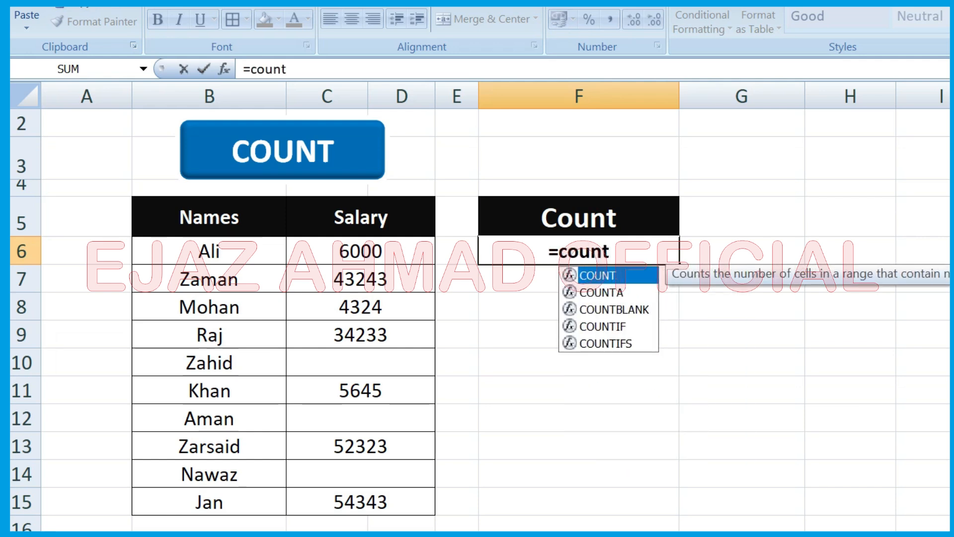
pyautogui.write('(')
pyautogui.click(390, 251)
pyautogui.moveTo(390, 252); pyautogui.dragTo(401, 511)
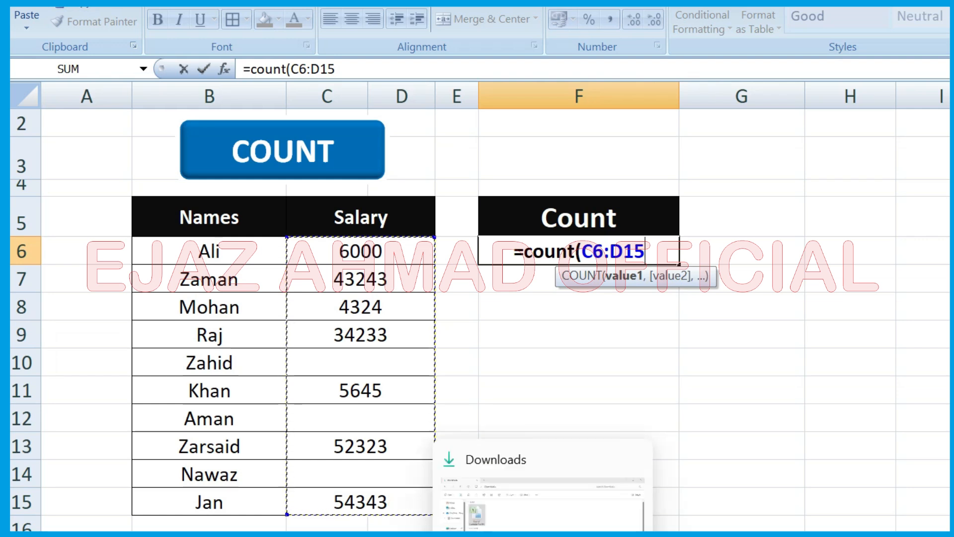
pyautogui.write(')')
pyautogui.press('Return')
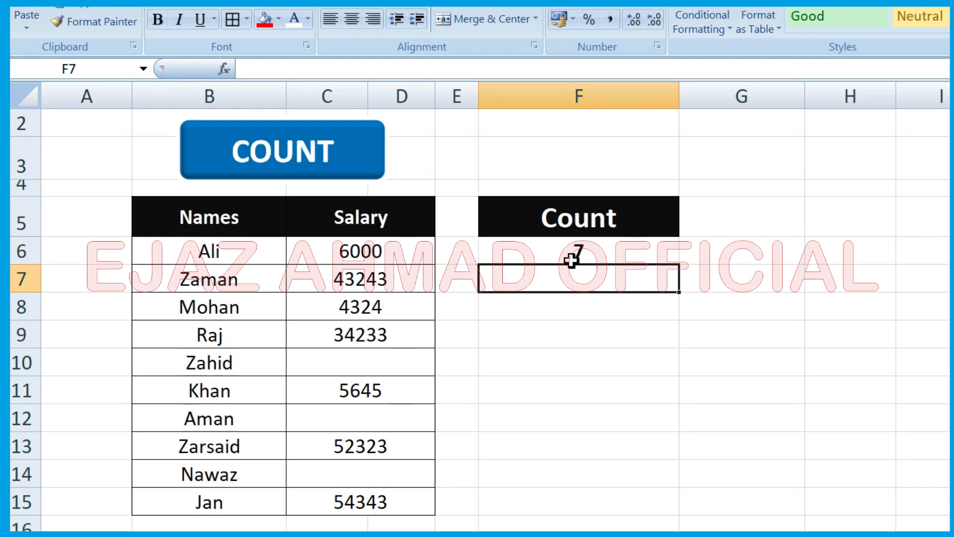
# Enter 33 in the empty salary cell C10 to test how the COUNT formula responds to another filled cell
pyautogui.click(372, 361)
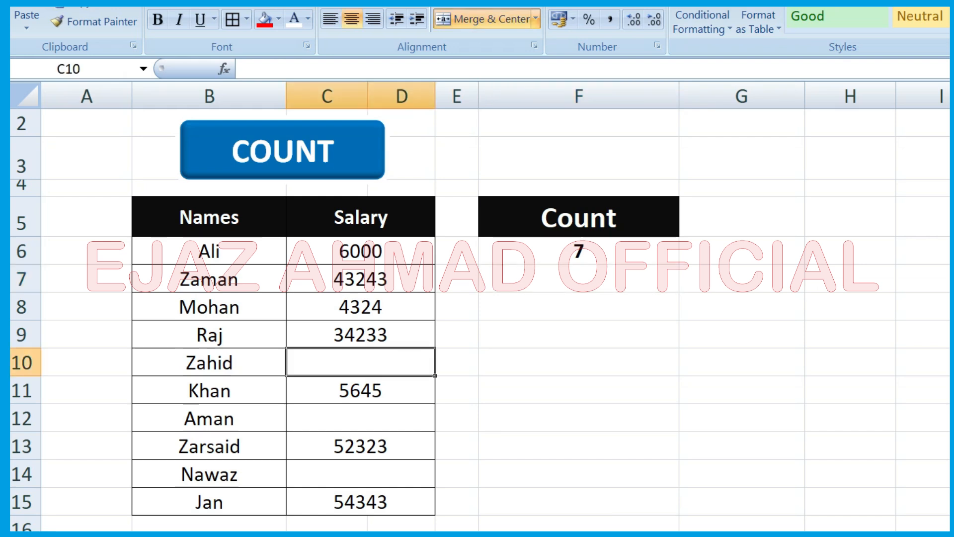
pyautogui.write('33')
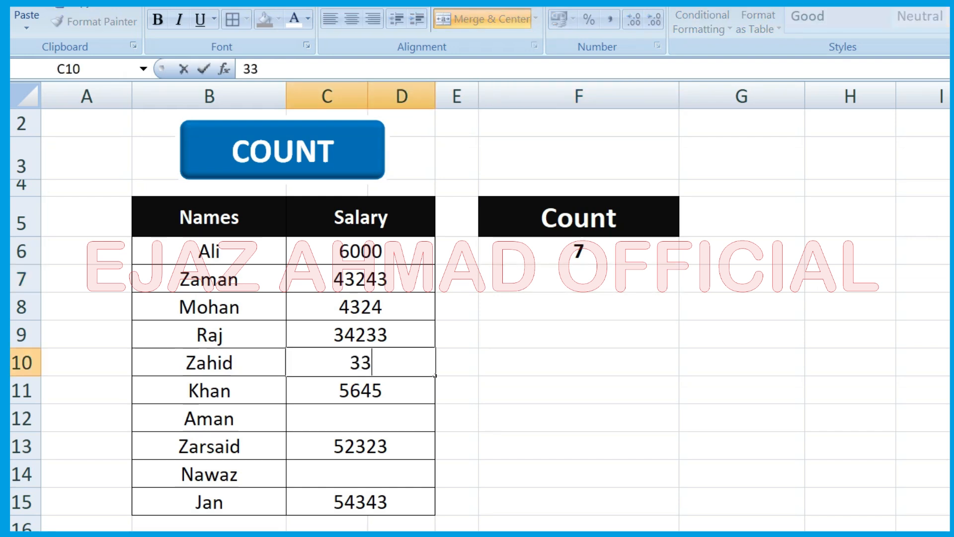
pyautogui.press('Tab')
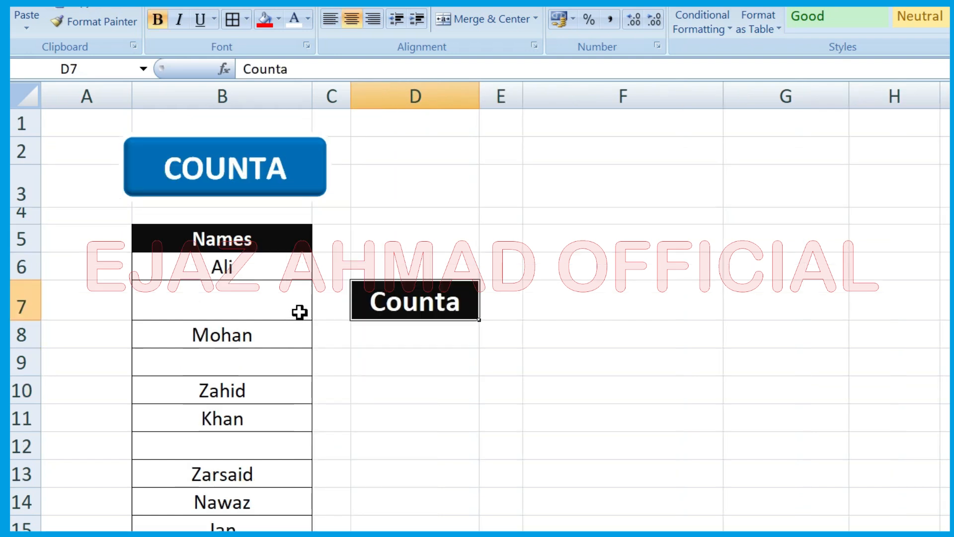
# Enter =COUNTA(B6:B15) in D8, below the Counta heading, to count the non-empty cells of the Names column
pyautogui.click(445, 344)
pyautogui.write('=')
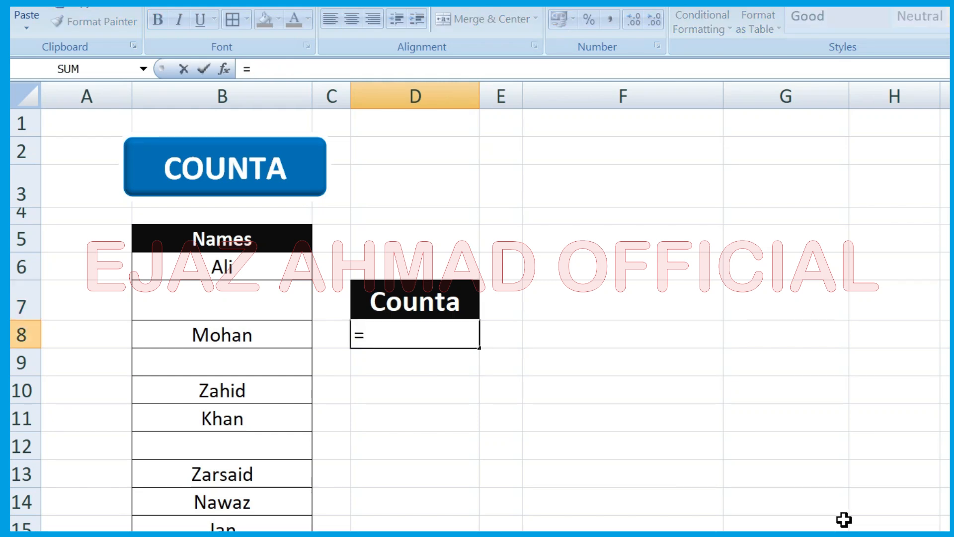
pyautogui.write('counta')
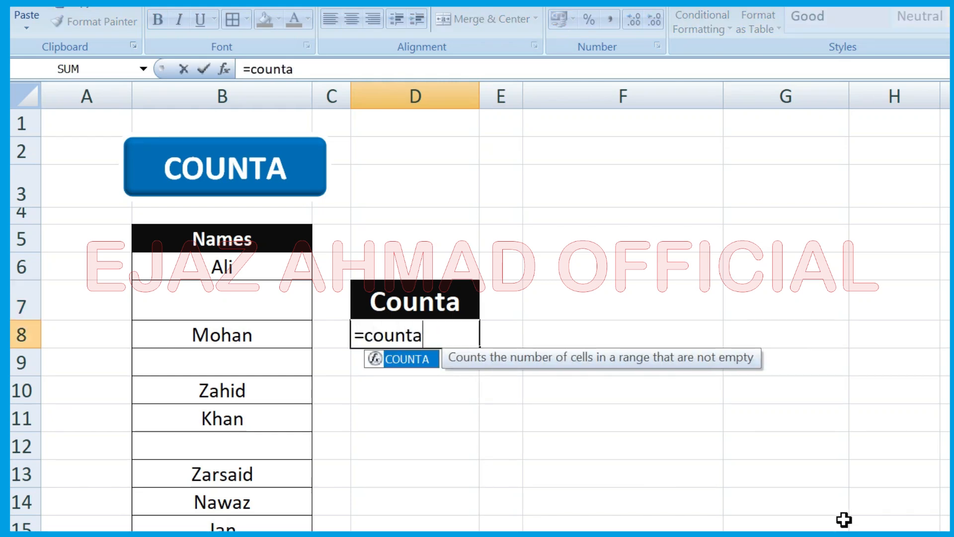
pyautogui.press('Tab')
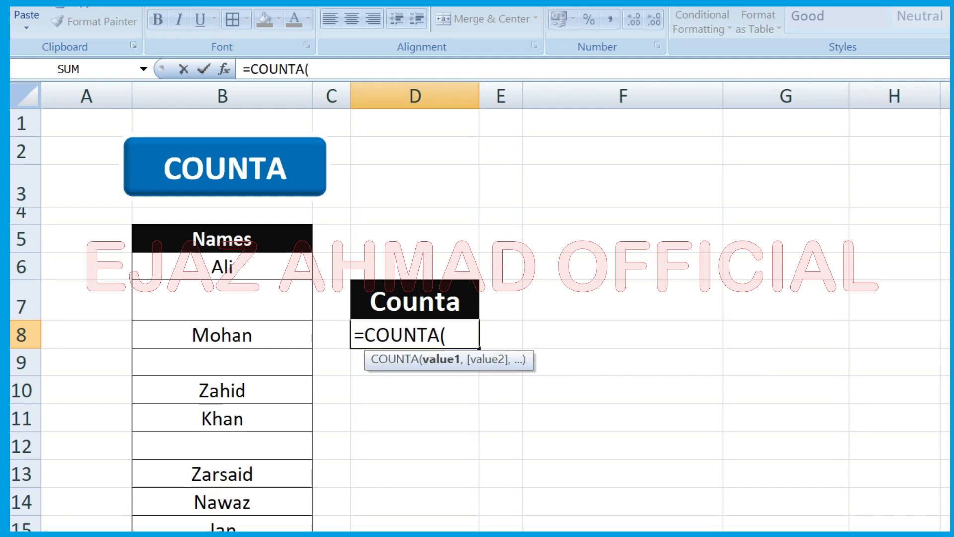
pyautogui.click(283, 273)
pyautogui.moveTo(282, 274); pyautogui.dragTo(222, 520)
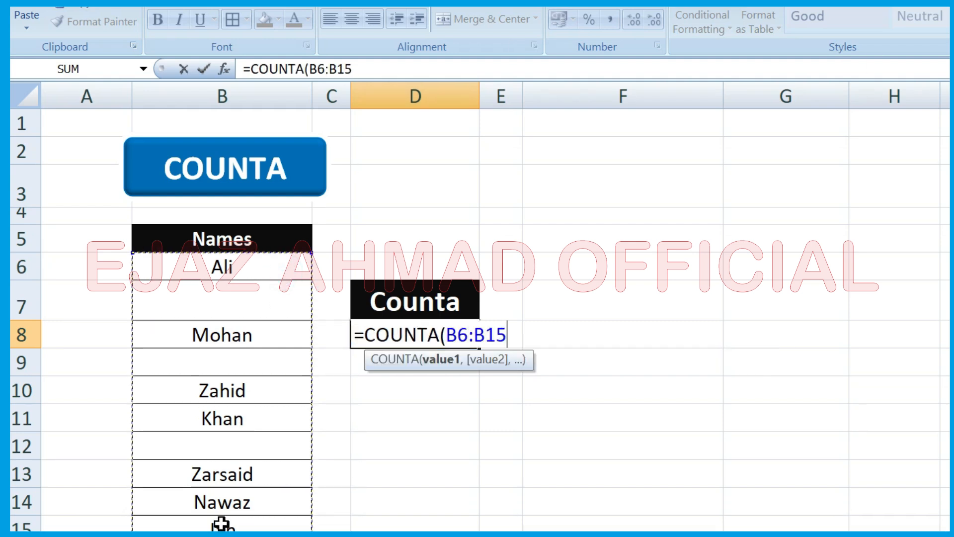
pyautogui.write(')')
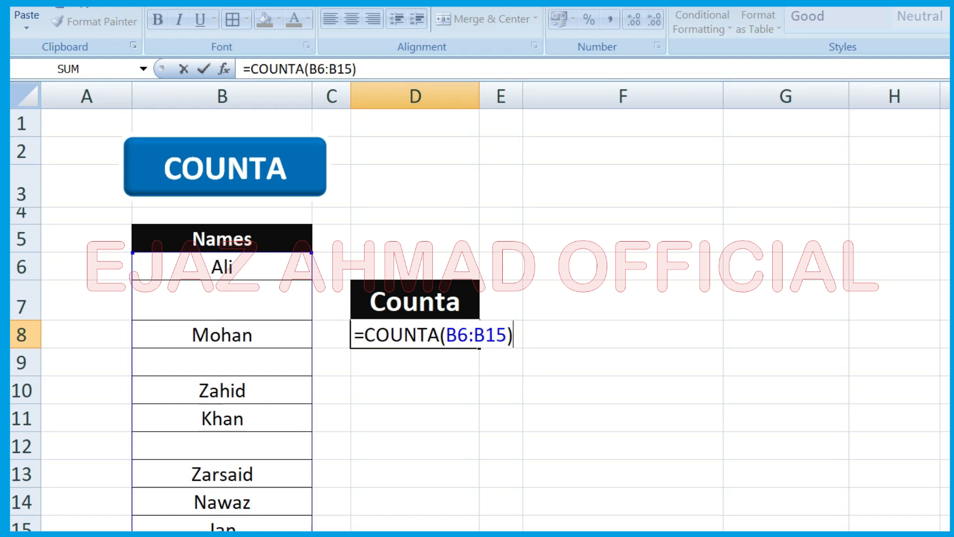
pyautogui.press('Return')
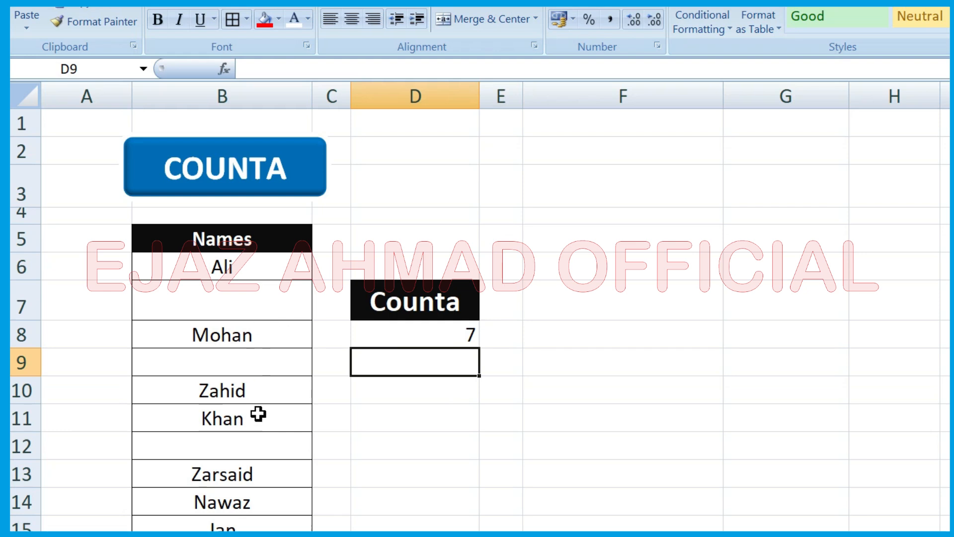
# Fill the empty Names cells B7 and B9 with a sample name and "da" to test the COUNTA formula
pyautogui.click(242, 301)
pyautogui.write('as')
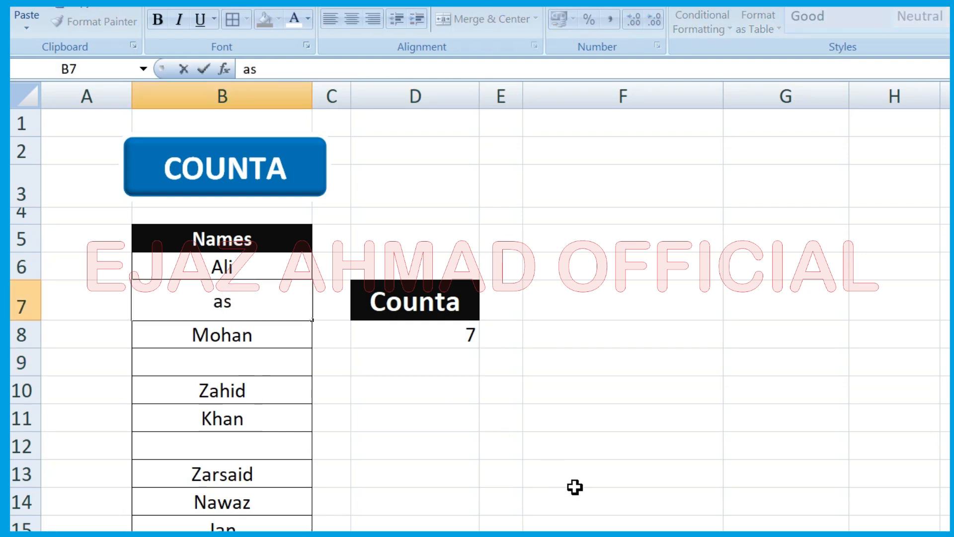
pyautogui.write('ad')
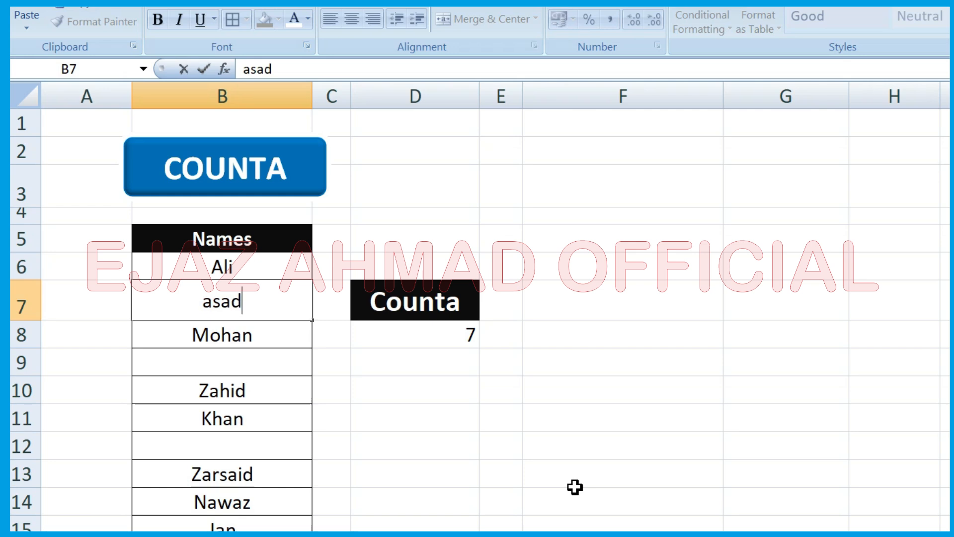
pyautogui.press('Tab')
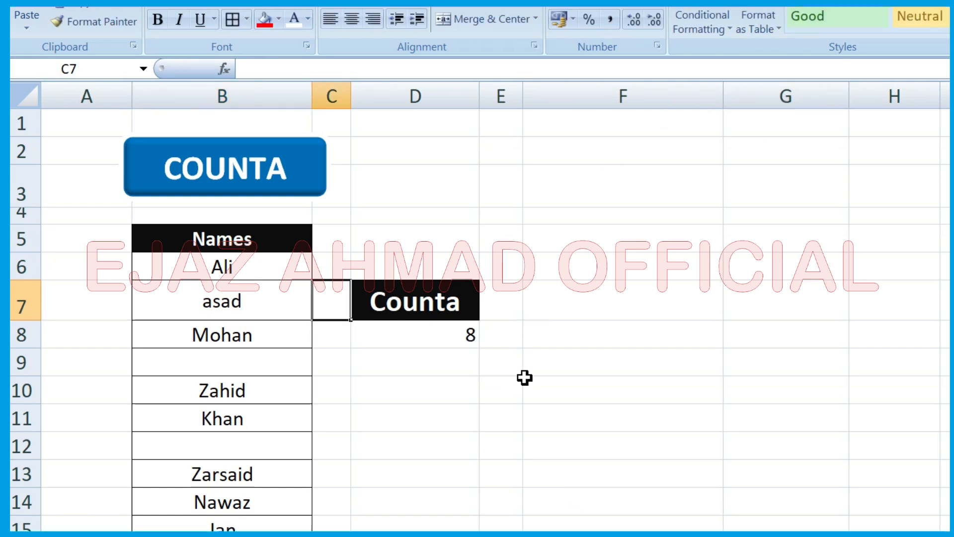
pyautogui.click(244, 363)
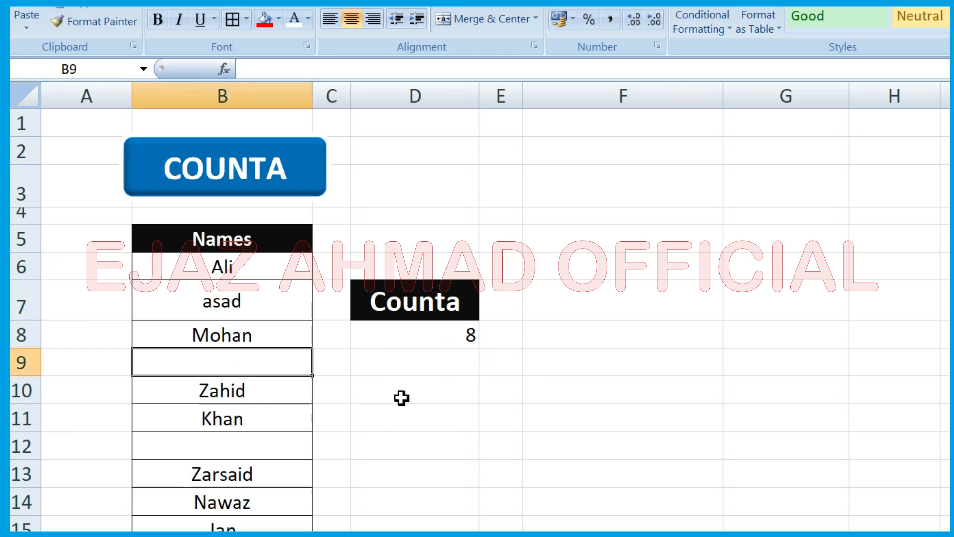
pyautogui.write('da')
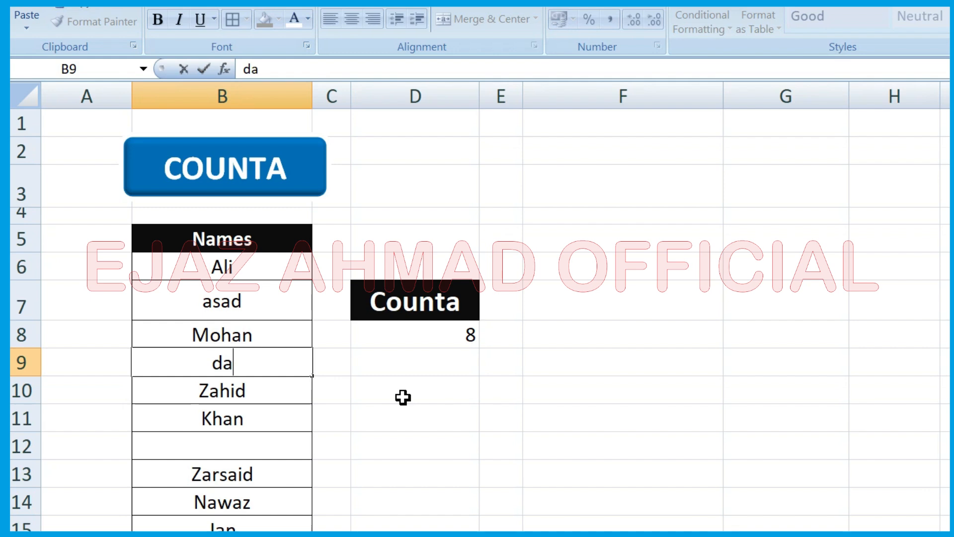
pyautogui.press('Tab')
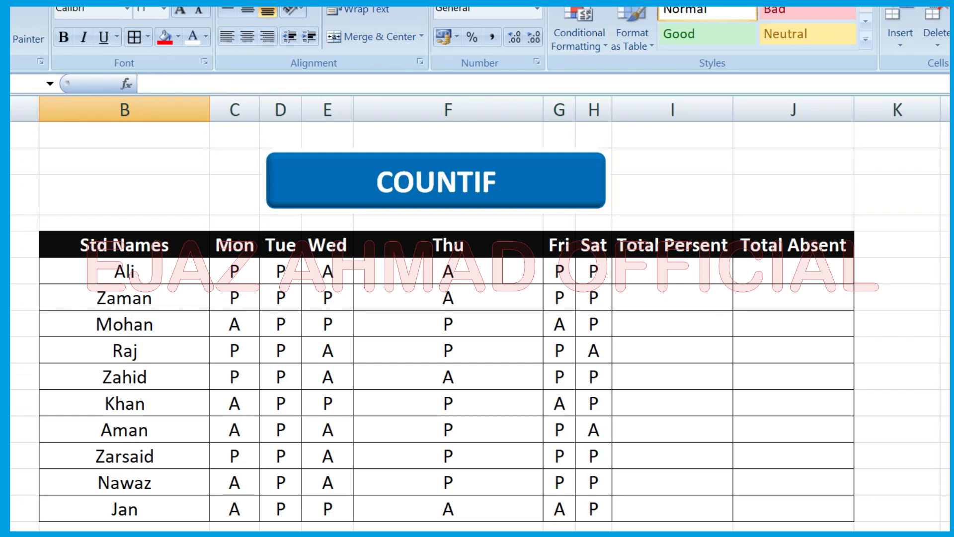
# Enter =COUNTIF(C6:H6,"P") in I6, the first Total Persent cell, to count the first student's present days
pyautogui.scroll(-1, 477, 326)
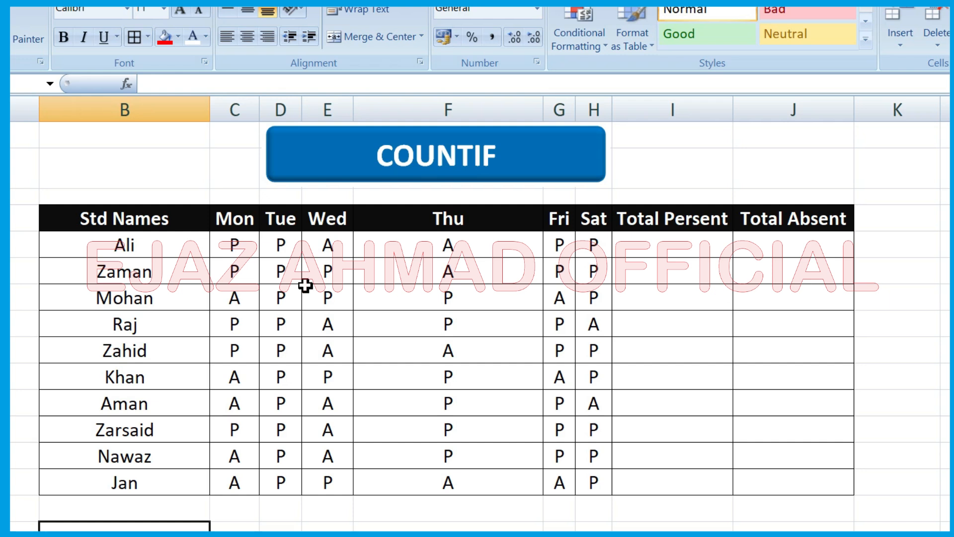
pyautogui.click(698, 246)
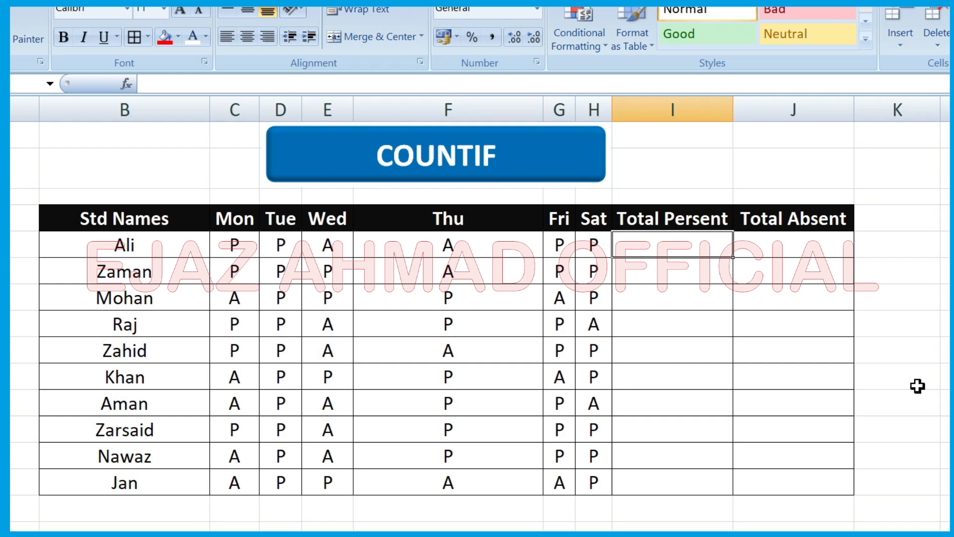
pyautogui.write('=')
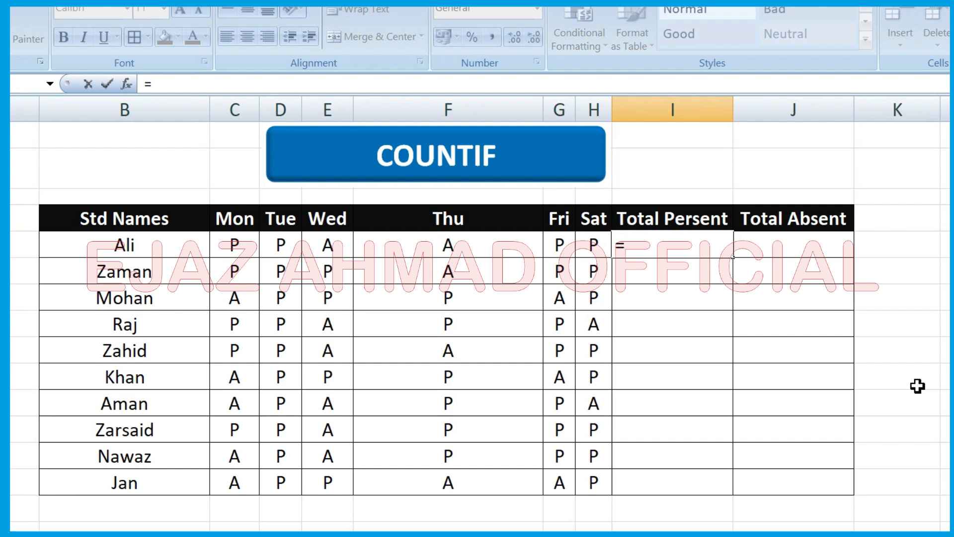
pyautogui.write('sum')
pyautogui.press('BackSpace')
pyautogui.press('BackSpace')
pyautogui.press('BackSpace')
pyautogui.press('BackSpace')
pyautogui.write('cu')
pyautogui.press('BackSpace')
pyautogui.write('oun')
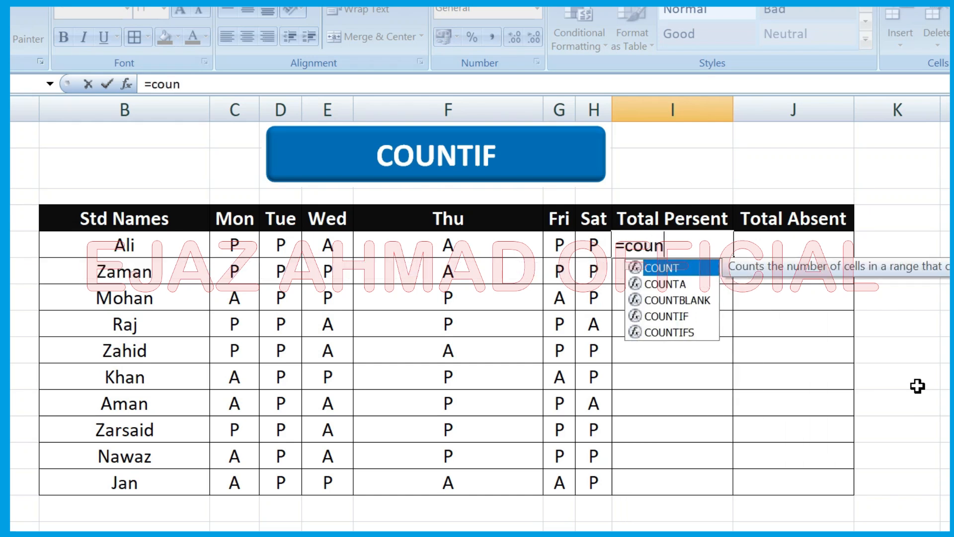
pyautogui.write('tif')
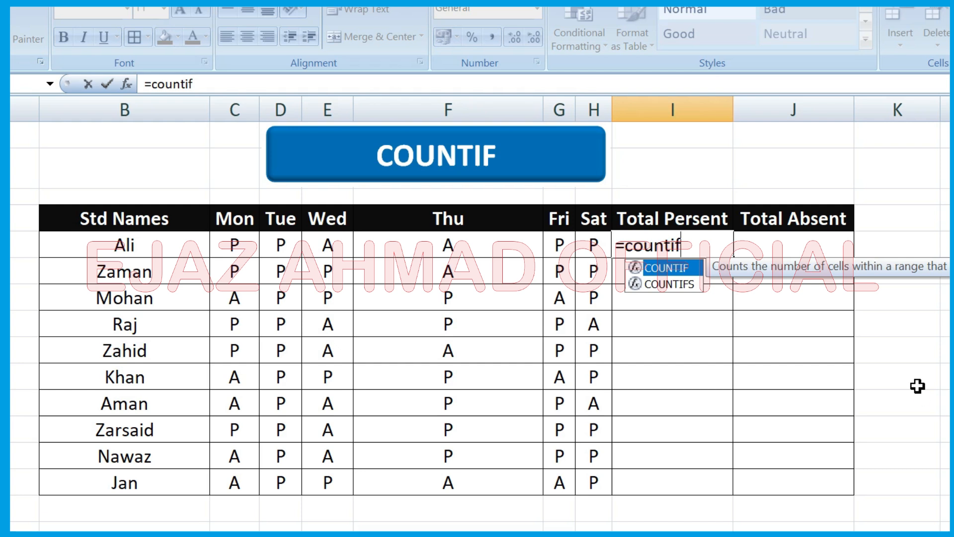
pyautogui.press('Tab')
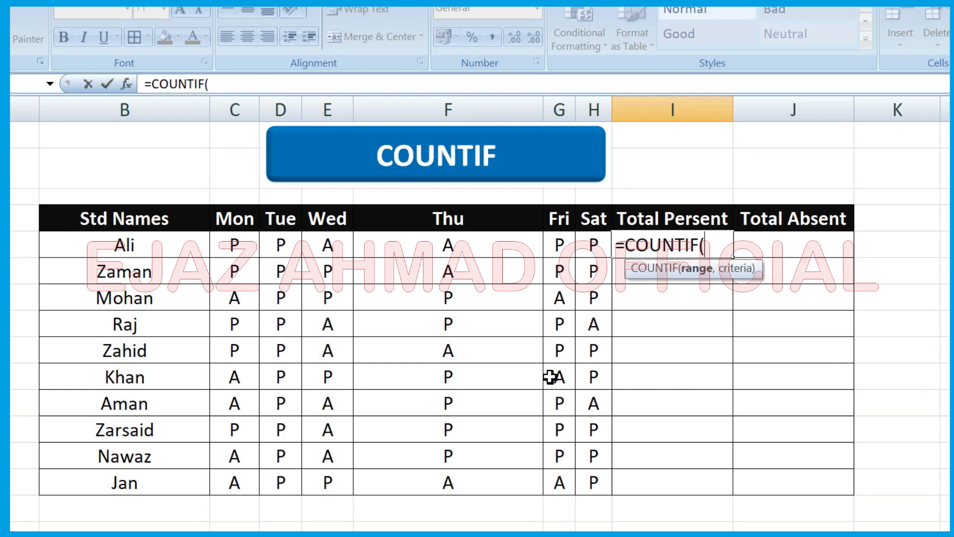
pyautogui.moveTo(234, 246); pyautogui.dragTo(590, 247)
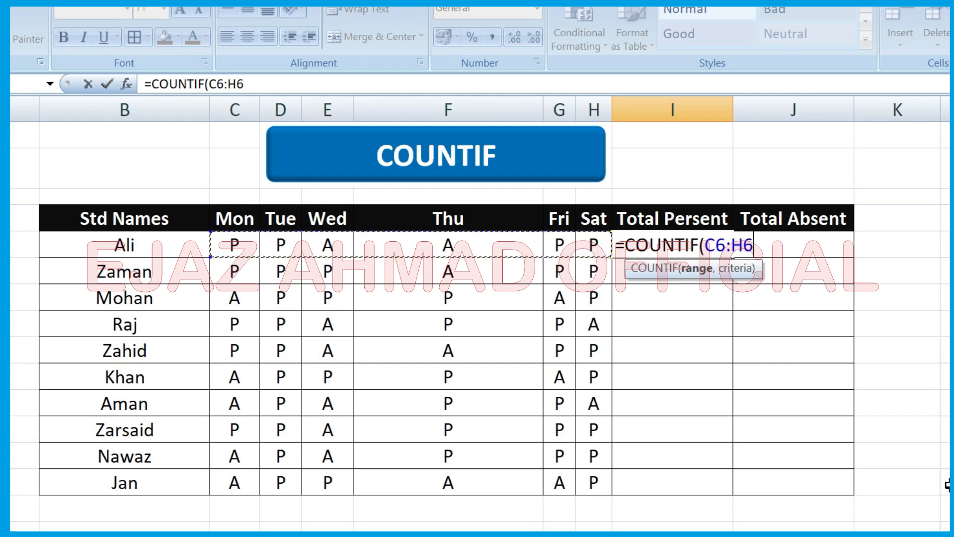
pyautogui.write(',"')
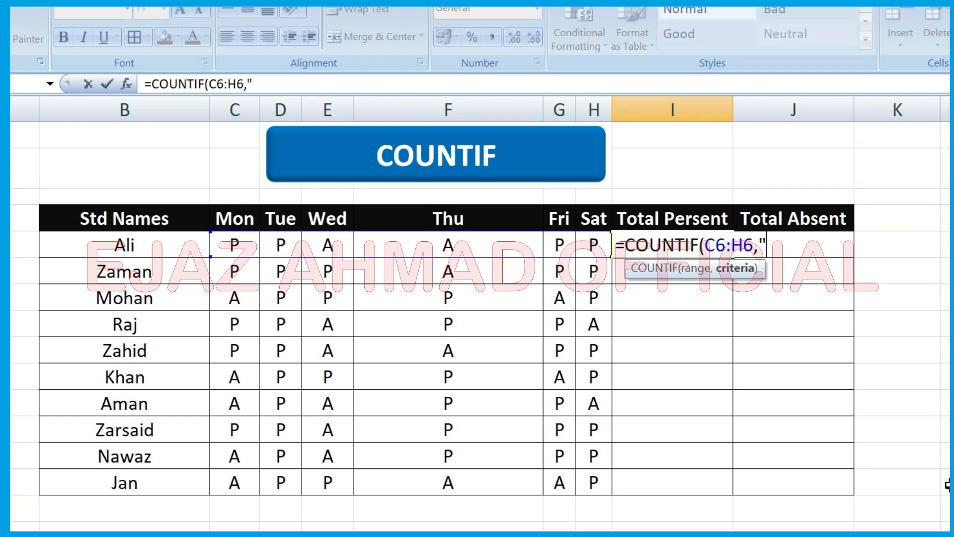
pyautogui.write('P")')
pyautogui.hotkey('ctrl', 'Return')
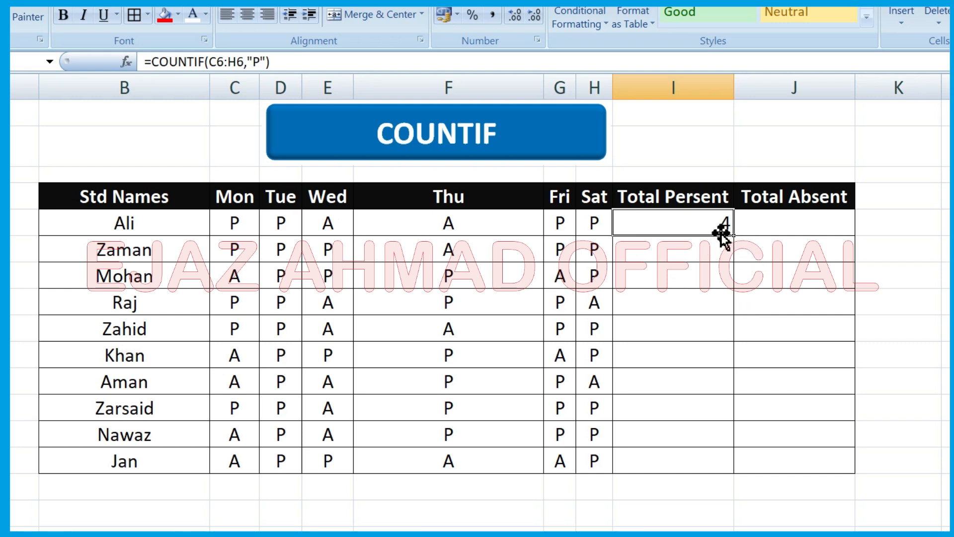
# Fill the COUNTIF formula from I6 down the Total Persent column to the last student row, row 15
pyautogui.moveTo(715, 220); pyautogui.dragTo(706, 462)
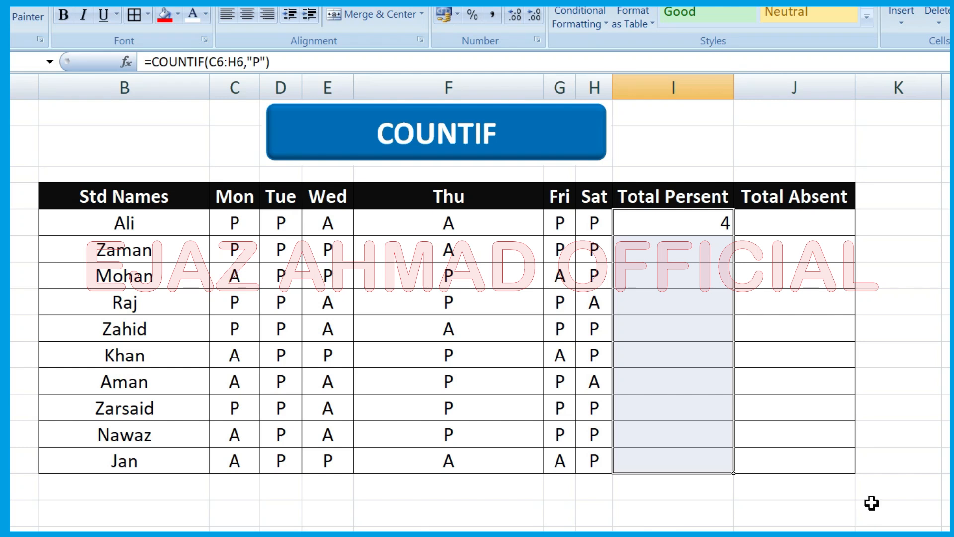
pyautogui.hotkey('ctrl', 'd')
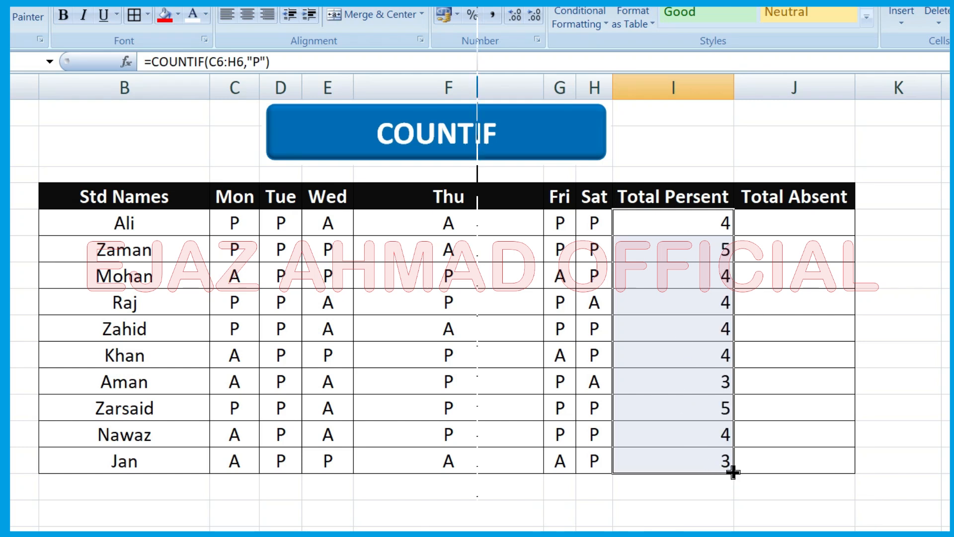
# Enter =COUNTIF(C6:I6,"A") in J6, the first Total Absent cell, to count the first student's absent days
pyautogui.click(779, 215)
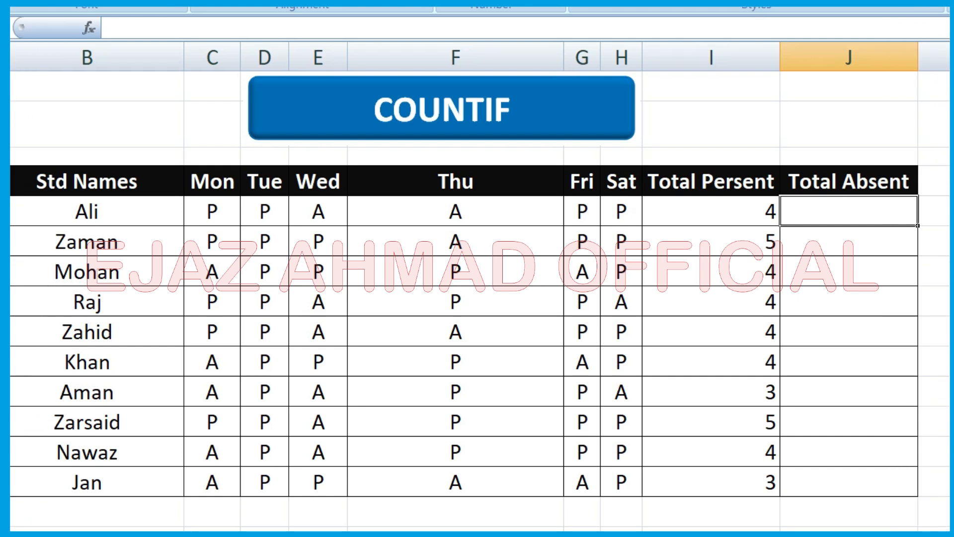
pyautogui.write('=')
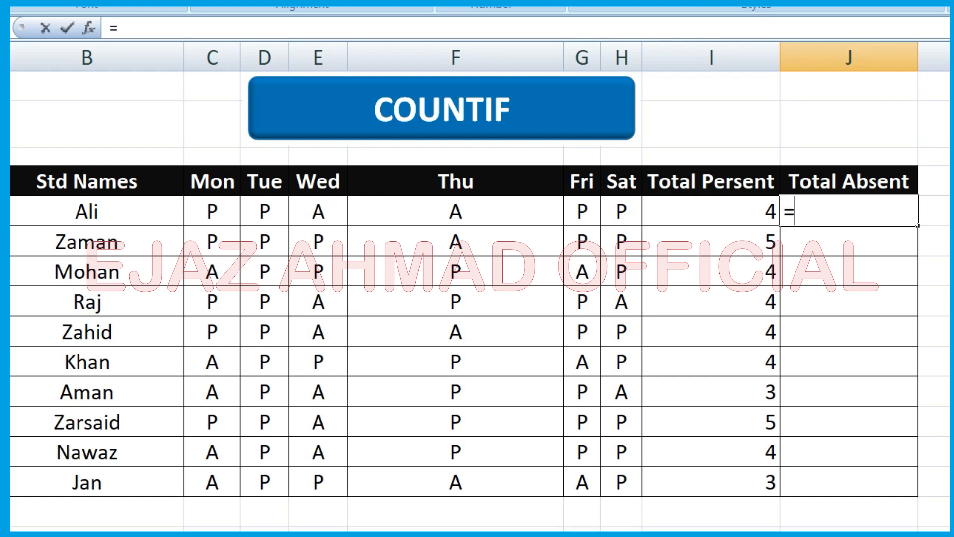
pyautogui.write('countif')
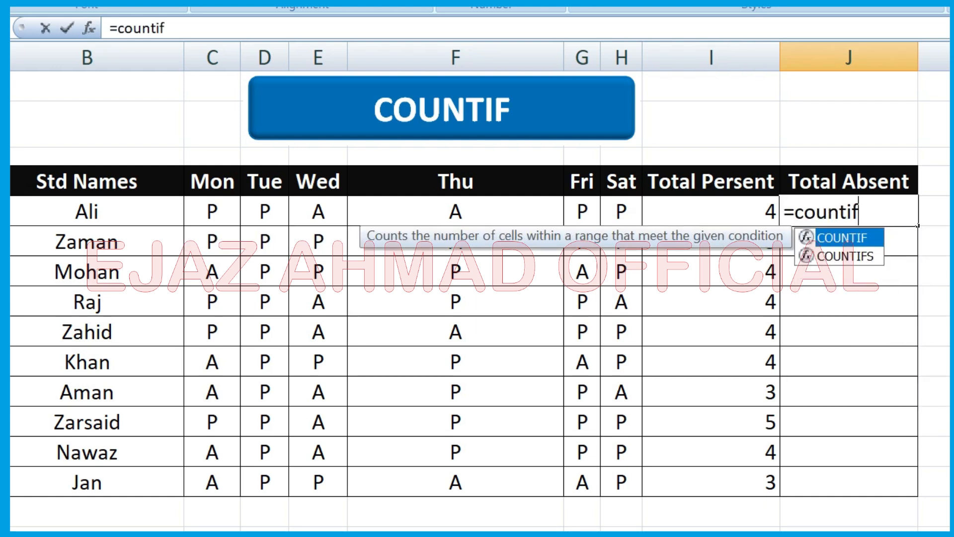
pyautogui.write('(')
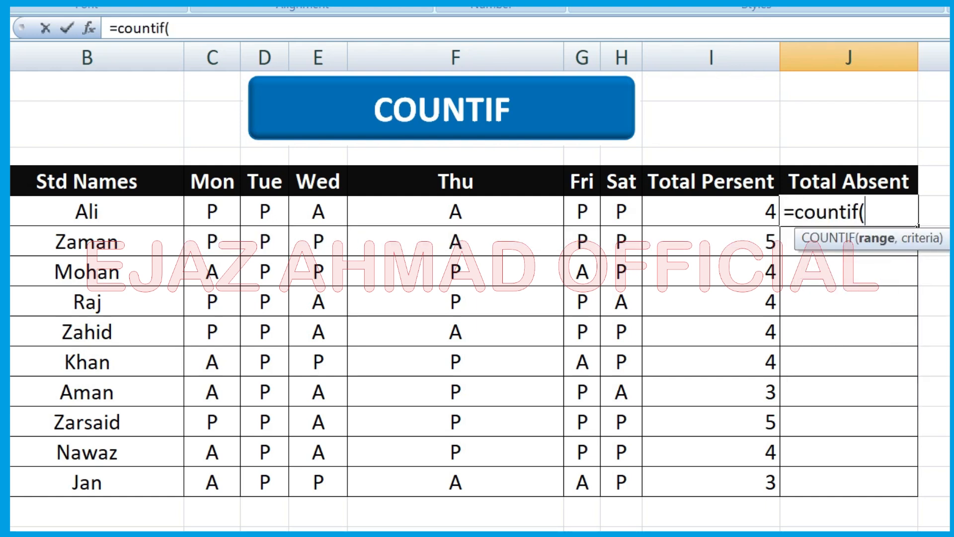
pyautogui.click(222, 213)
pyautogui.moveTo(223, 214); pyautogui.dragTo(643, 221)
pyautogui.write(',')
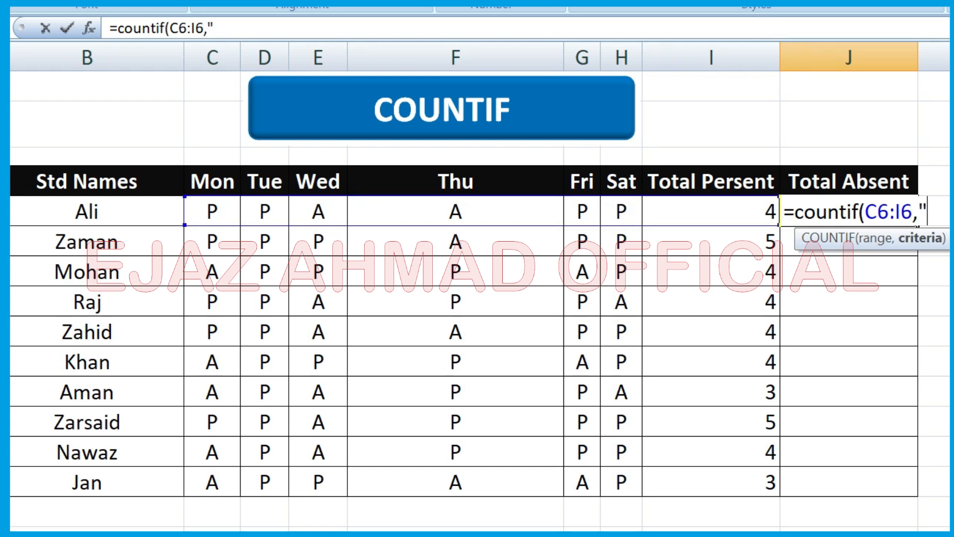
pyautogui.write('"A')
pyautogui.press('Return')
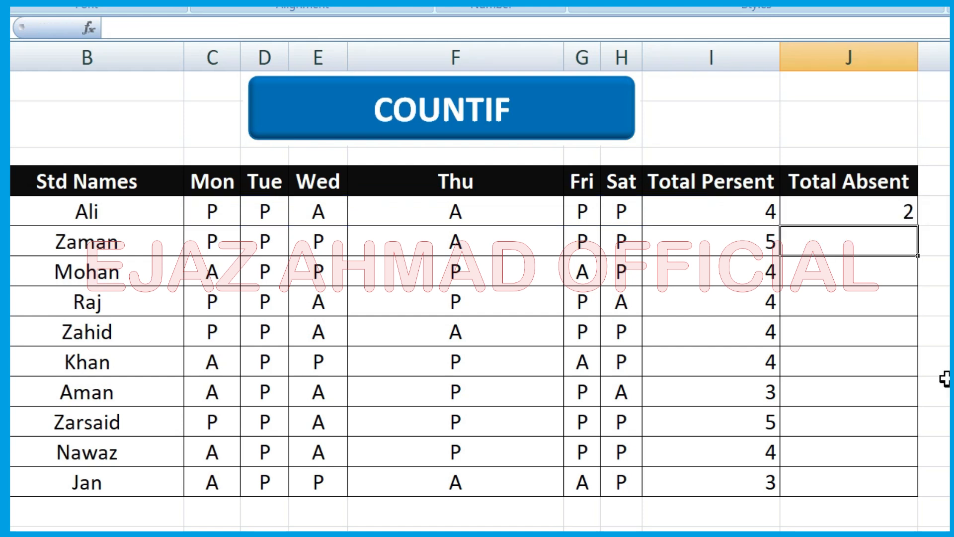
# Fill the COUNTIF formula from J6 down the Total Absent column to the last student row, row 15
pyautogui.click(902, 213)
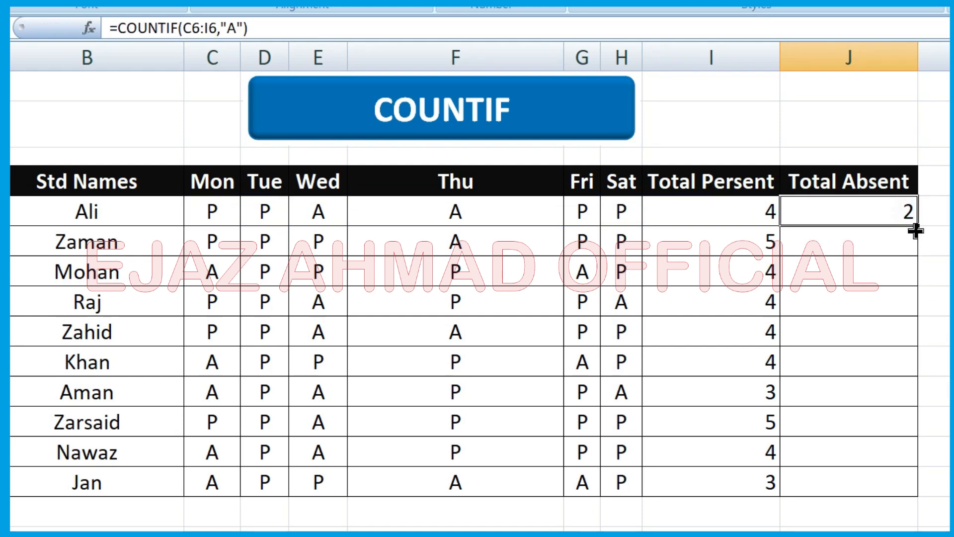
pyautogui.moveTo(899, 211)
pyautogui.mouseDown()
pyautogui.moveTo(880, 464)
pyautogui.moveTo(905, 485)
pyautogui.mouseUp()
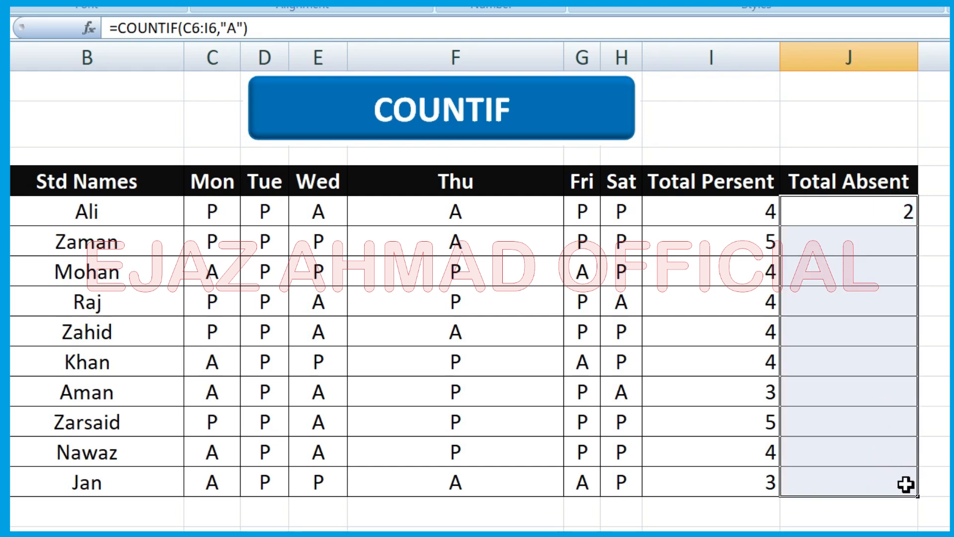
pyautogui.hotkey('ctrl', 'd')
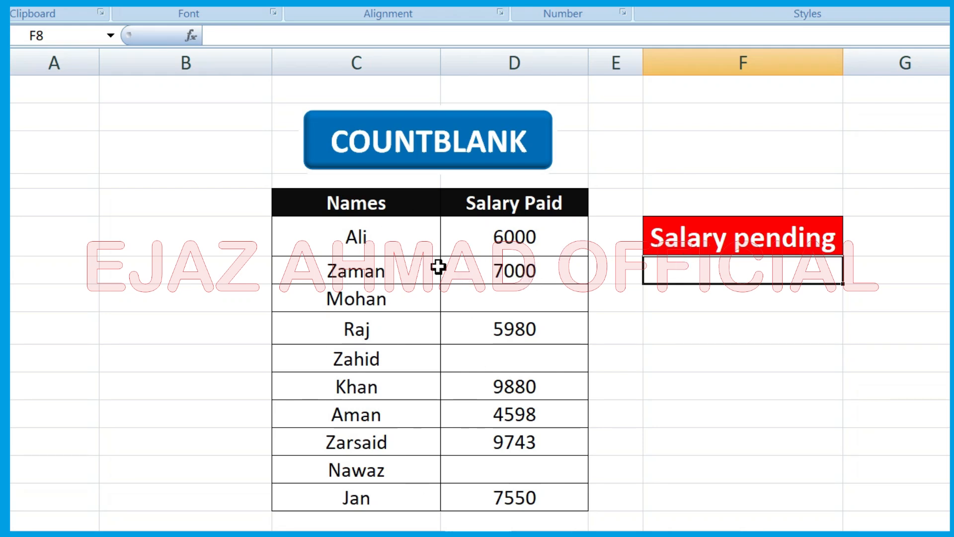
# Enter =COUNTBLANK(D7:D16) in F8 under Salary pending to count the blank Salary Paid cells
pyautogui.moveTo(392, 202); pyautogui.dragTo(514, 486)
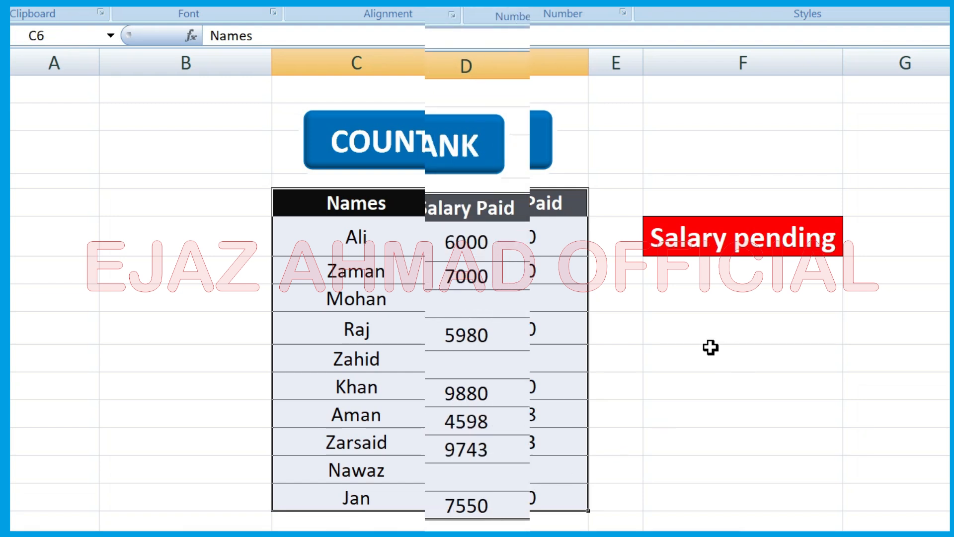
pyautogui.click(690, 281)
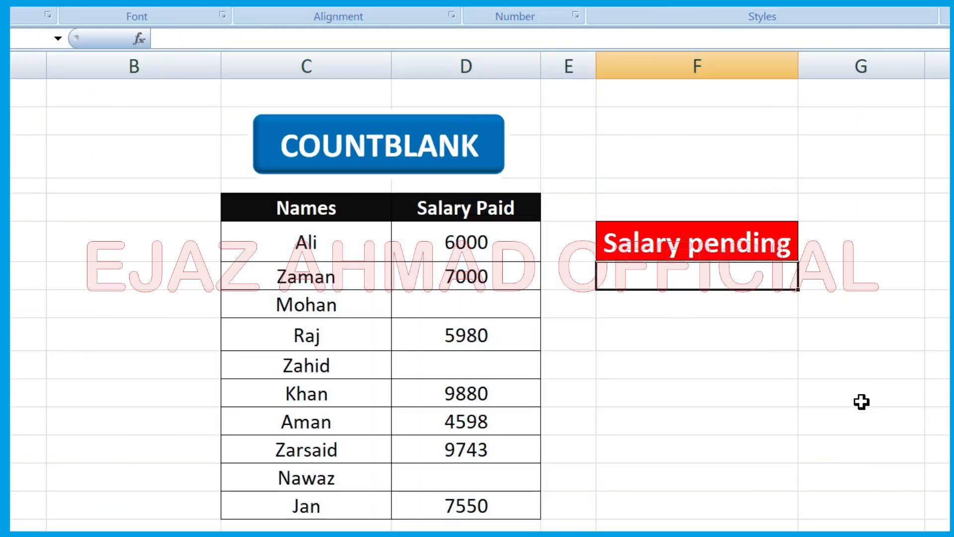
pyautogui.write('=')
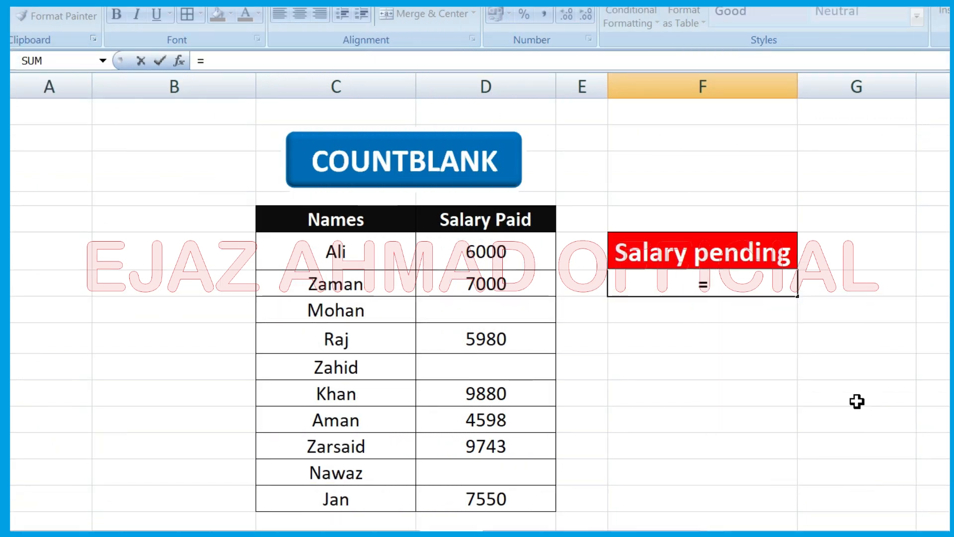
pyautogui.write('count')
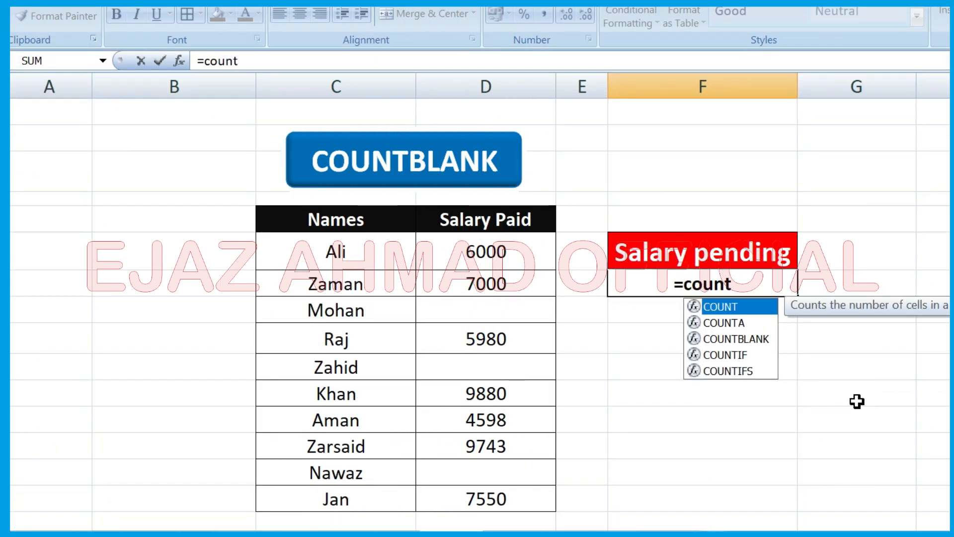
pyautogui.write('blank(')
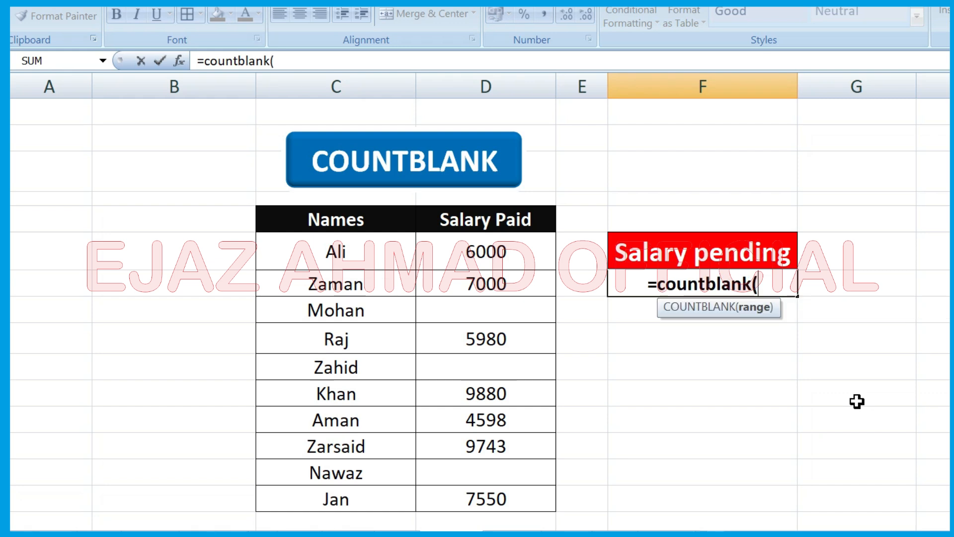
pyautogui.moveTo(502, 252); pyautogui.dragTo(496, 497)
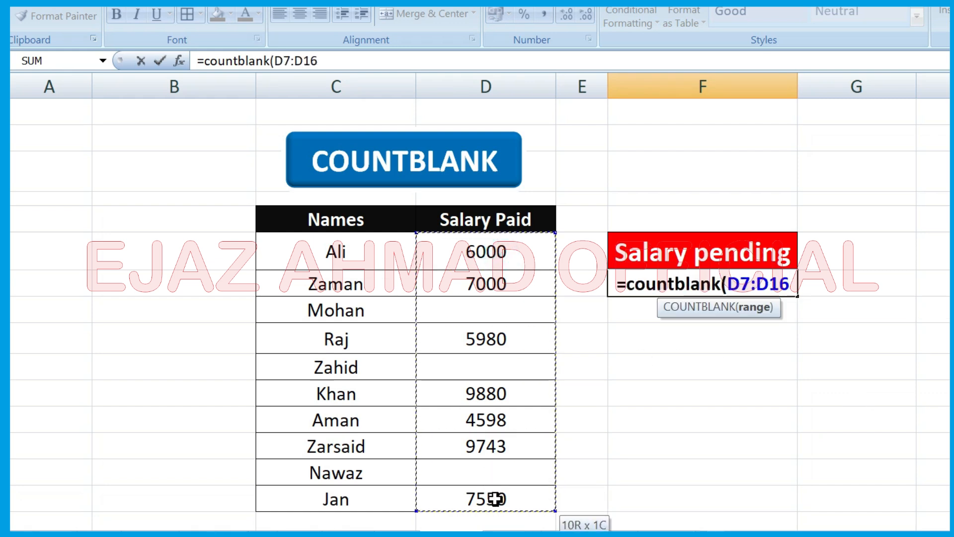
pyautogui.moveTo(496, 498); pyautogui.dragTo(514, 512)
pyautogui.write(')')
pyautogui.press('Return')
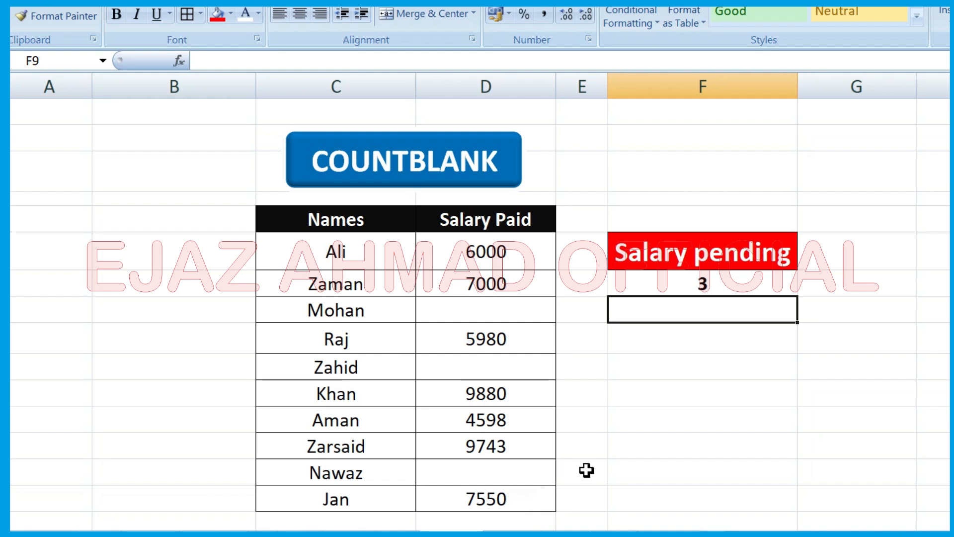
# Enter 4500 in D9, the first blank Salary Paid cell, and select the Salary pending result in F8
pyautogui.click(501, 312)
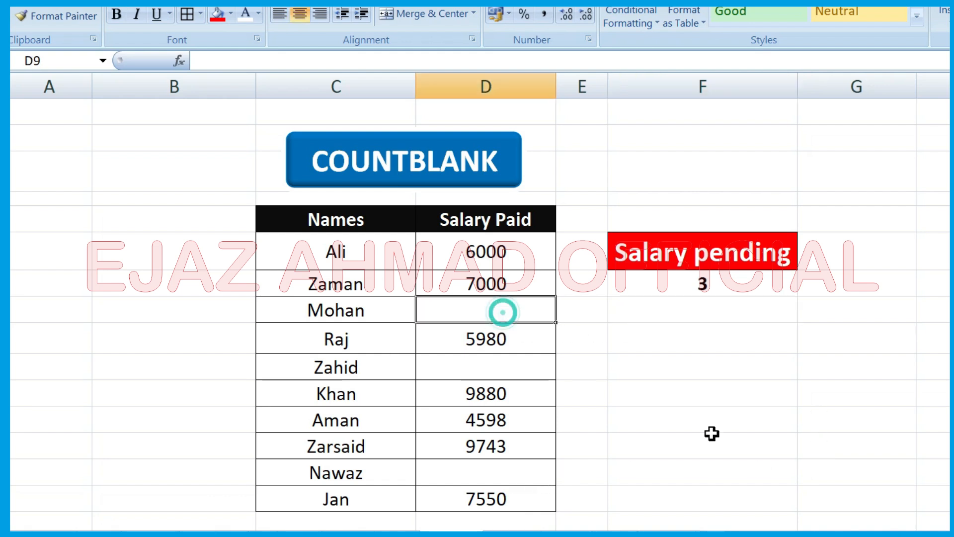
pyautogui.write('4500')
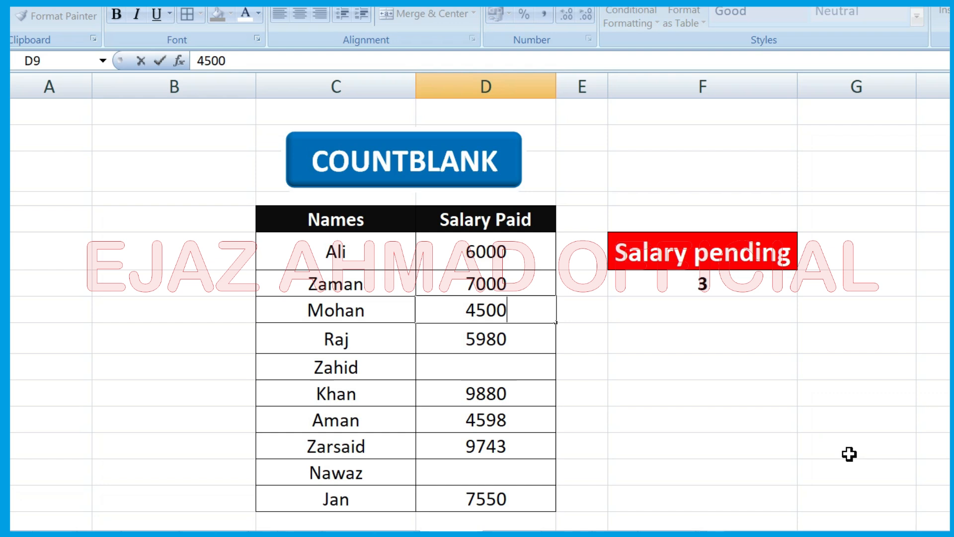
pyautogui.press('Tab')
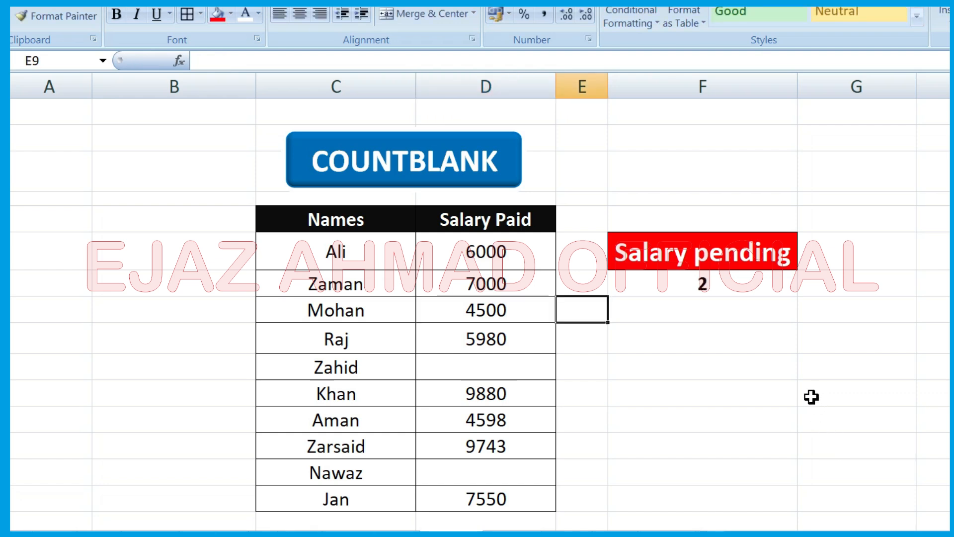
pyautogui.click(725, 279)
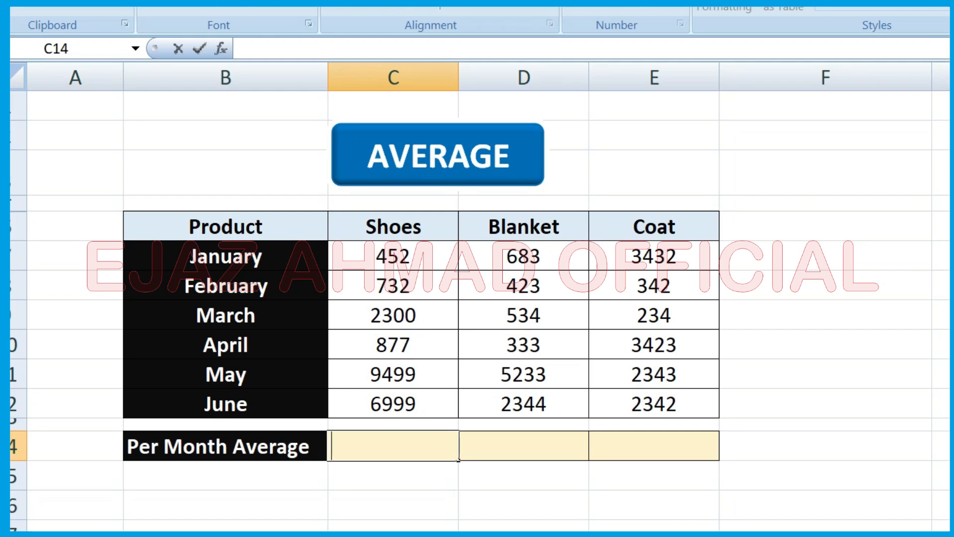
# Examine the AVERAGE sheet's monthly product table, its Shoes, Blanket and Coat headings and the empty Per Month Average cells
pyautogui.moveTo(221, 230); pyautogui.dragTo(660, 402)
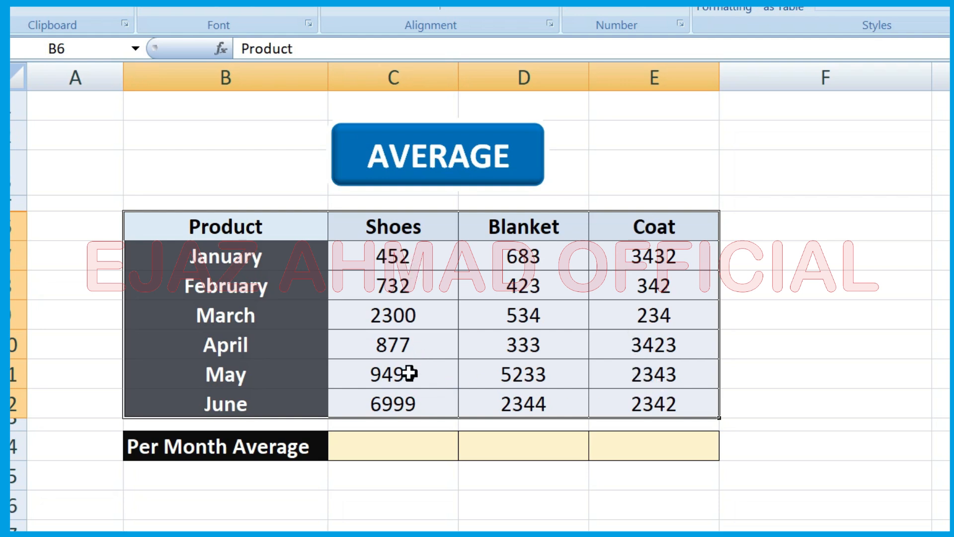
pyautogui.click(252, 449)
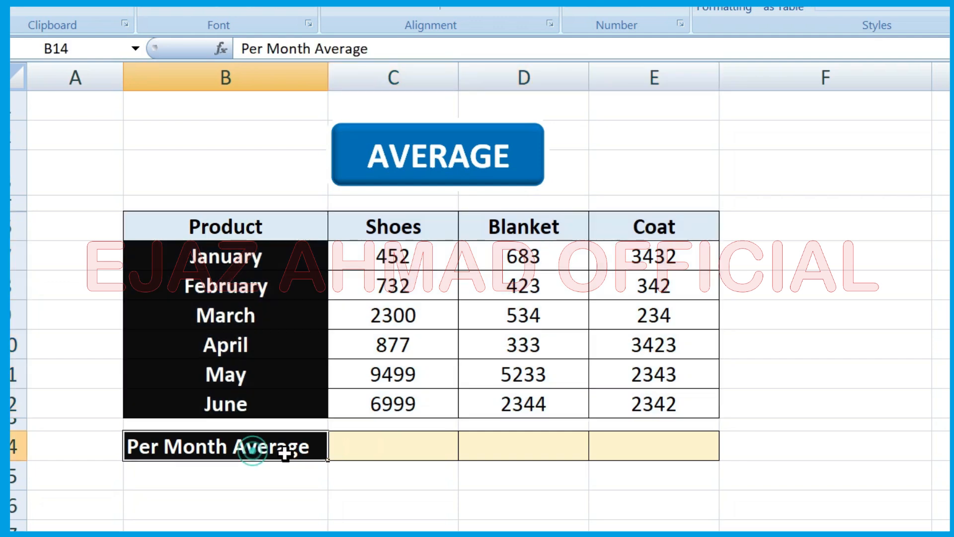
pyautogui.click(390, 450)
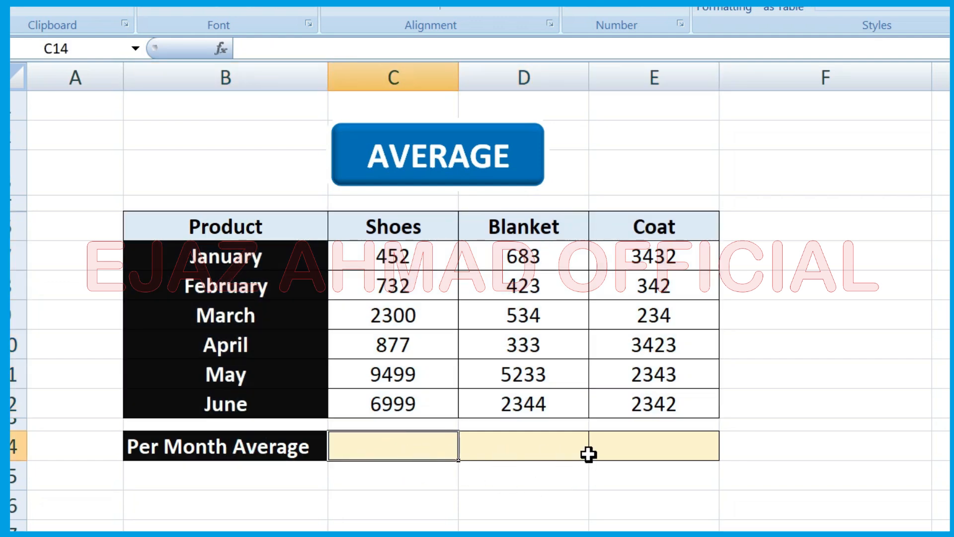
pyautogui.click(547, 448)
pyautogui.click(666, 452)
pyautogui.click(428, 224)
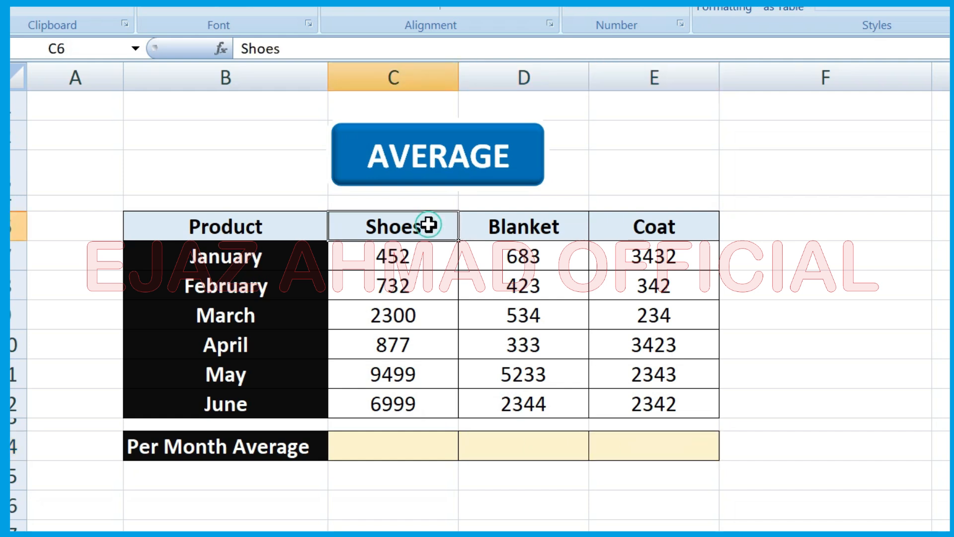
pyautogui.click(530, 222)
pyautogui.click(674, 223)
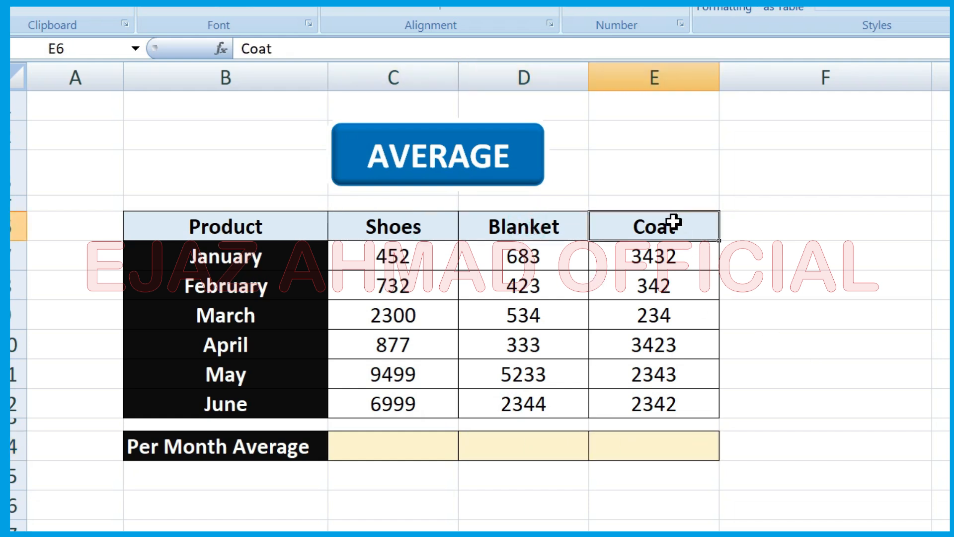
# Enter =AVERAGE(C7:C12) in C14 to calculate the Per Month Average for Shoes
pyautogui.click(427, 449)
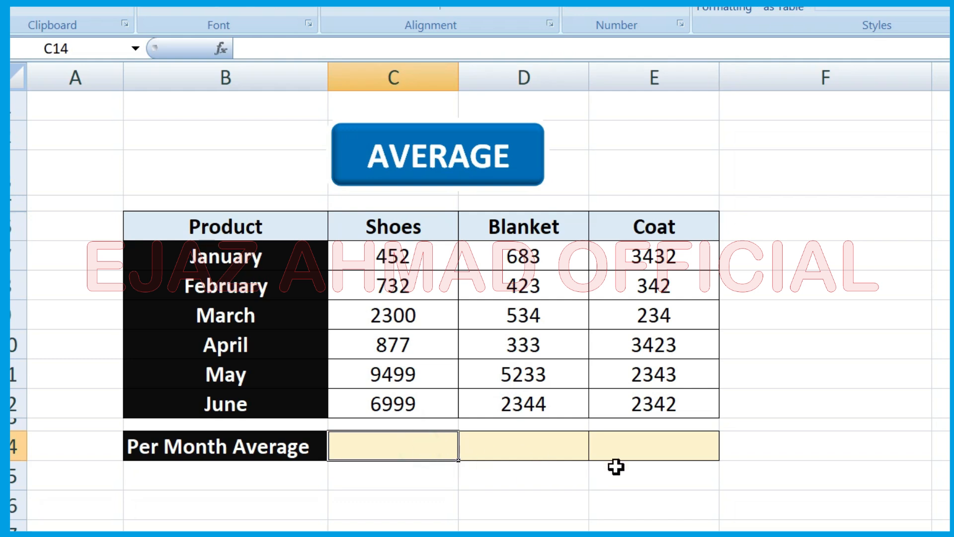
pyautogui.write('=')
pyautogui.write('ajv')
pyautogui.press('BackSpace')
pyautogui.press('BackSpace')
pyautogui.write('verage(')
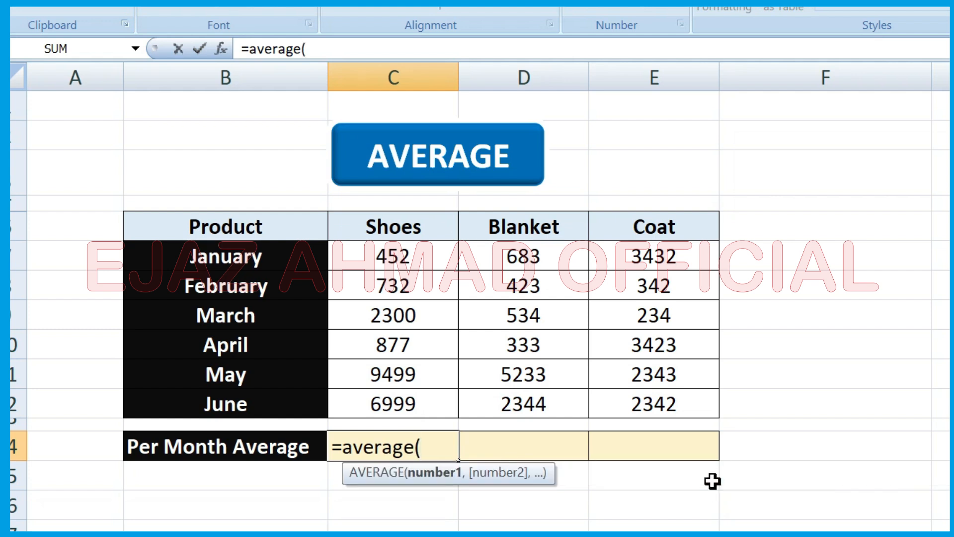
pyautogui.moveTo(380, 259); pyautogui.dragTo(389, 398)
pyautogui.write(')')
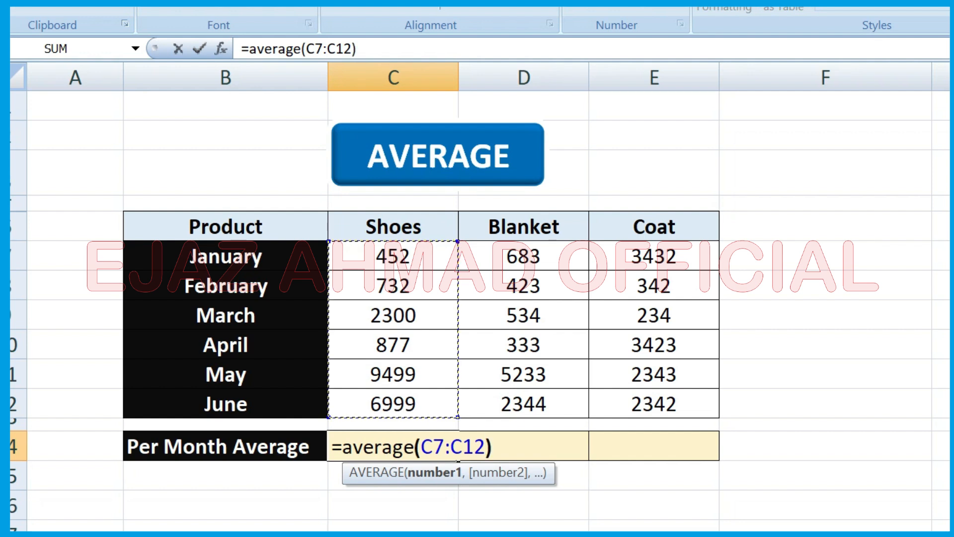
pyautogui.press('Return')
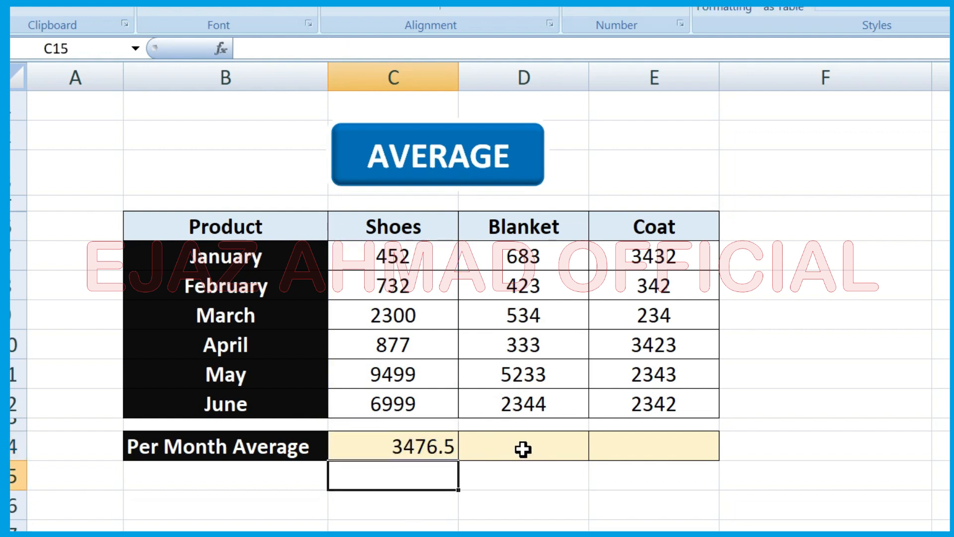
# Copy the AVERAGE formula from C14 into D14 and E14 for the Blanket and Coat columns
pyautogui.click(449, 444)
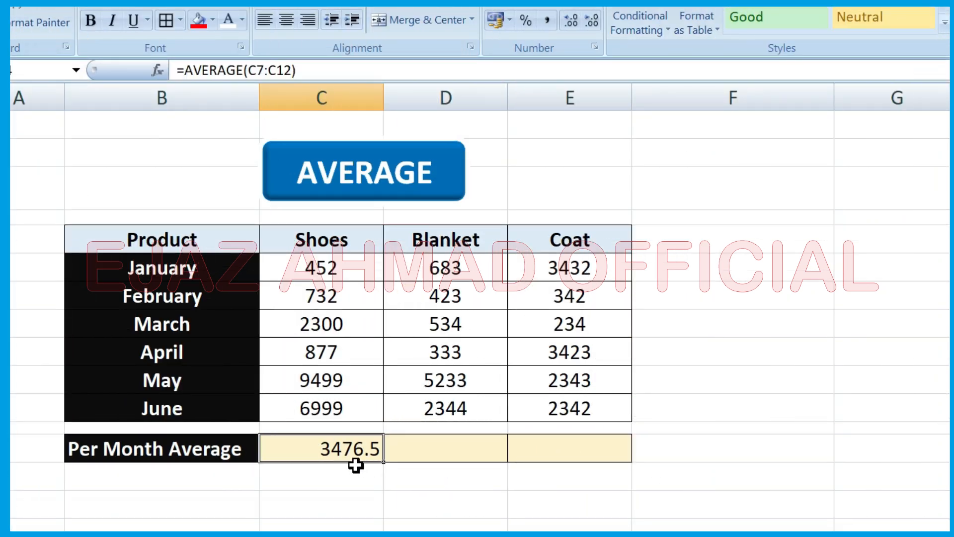
pyautogui.click(352, 437)
pyautogui.hotkey('ctrl', 'c')
pyautogui.click(461, 448)
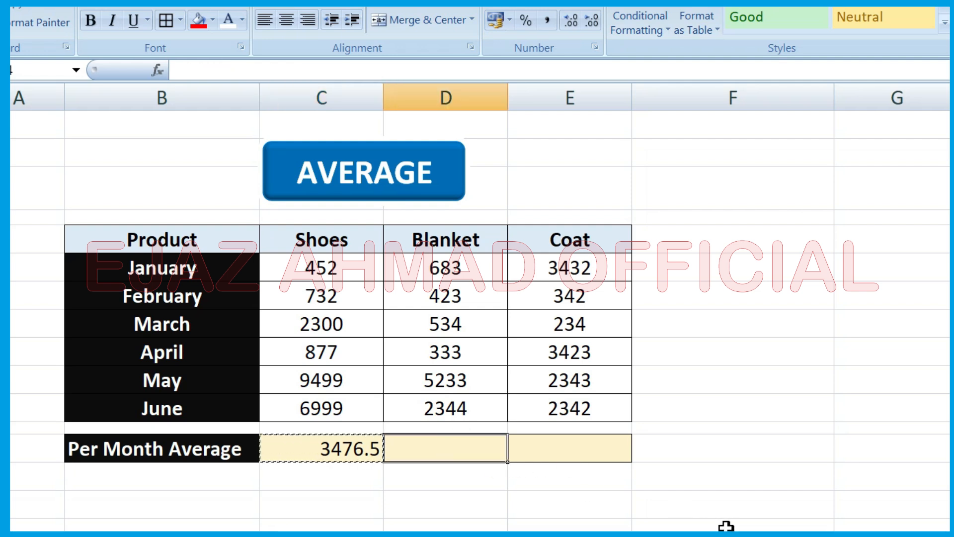
pyautogui.hotkey('ctrl', 'v')
pyautogui.click(549, 452)
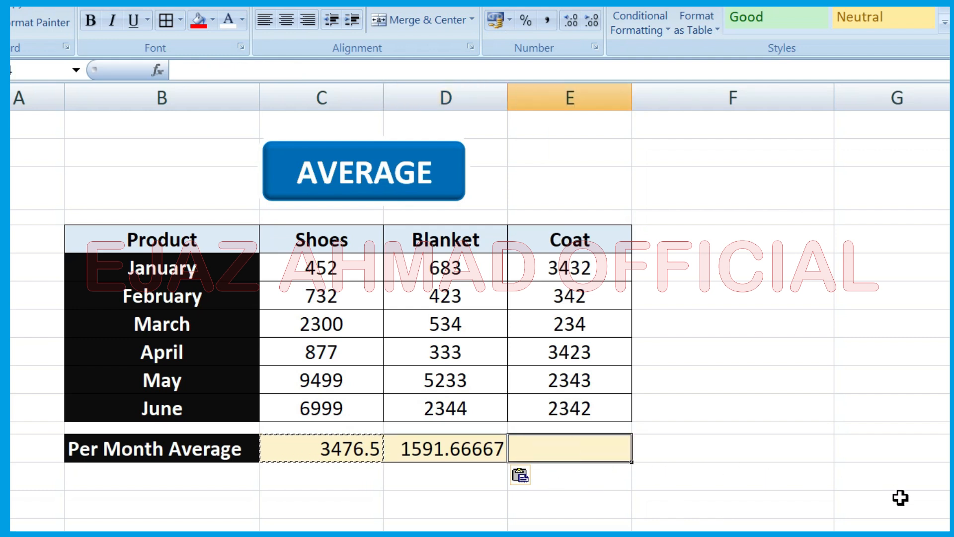
pyautogui.hotkey('ctrl', 'v')
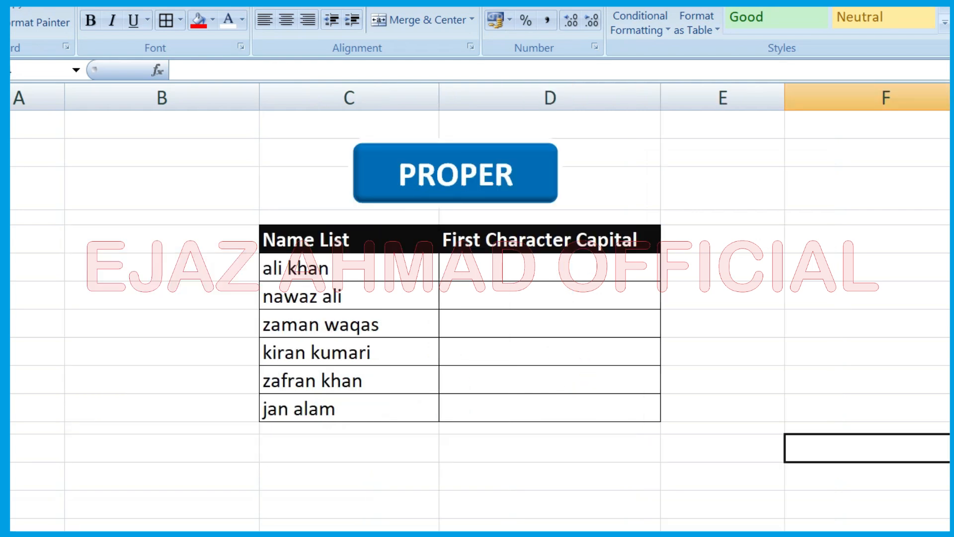
# Enter =PROPER(C7) in D7, the first First Character Capital cell, to capitalise the first listed name
pyautogui.click(557, 272)
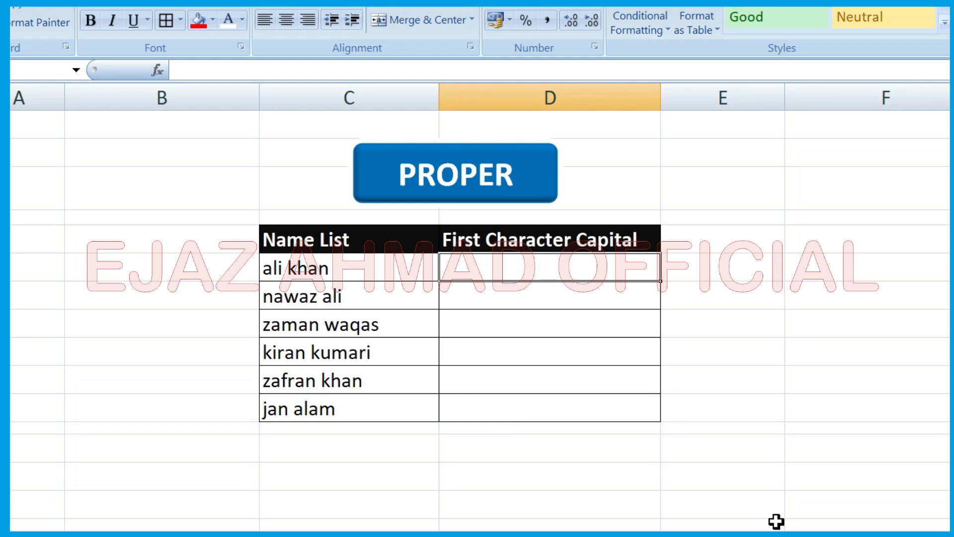
pyautogui.moveTo(390, 264); pyautogui.dragTo(390, 403)
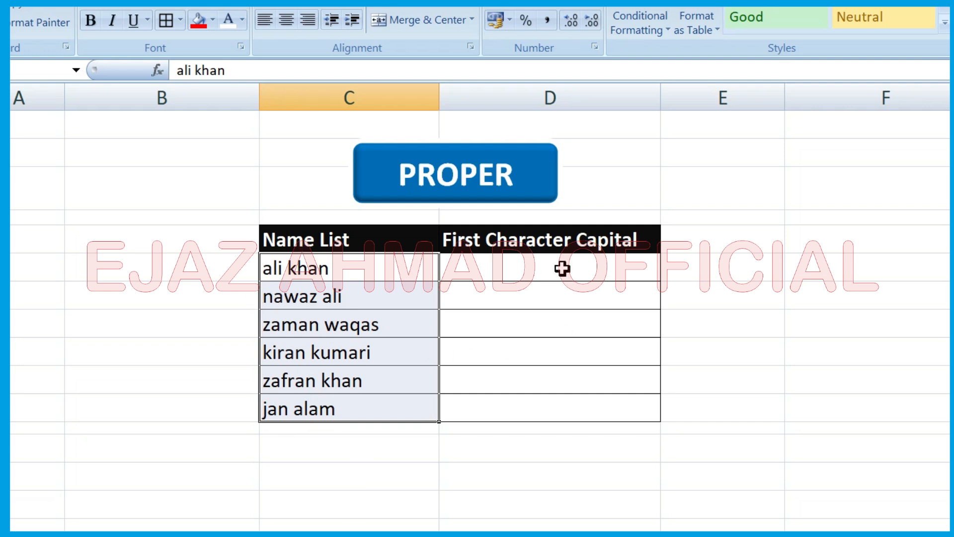
pyautogui.click(538, 265)
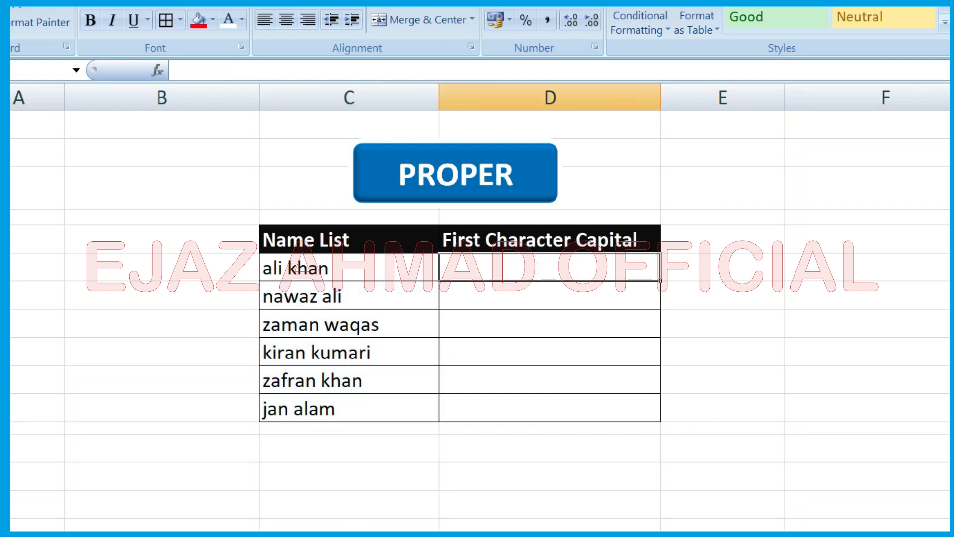
pyautogui.write('=')
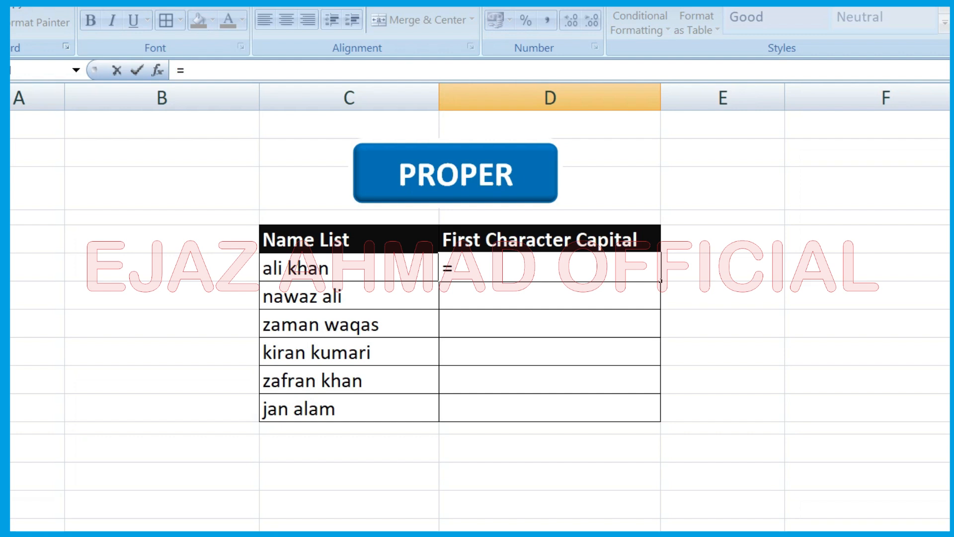
pyautogui.write('pro')
pyautogui.press('BackSpace')
pyautogui.press('BackSpace')
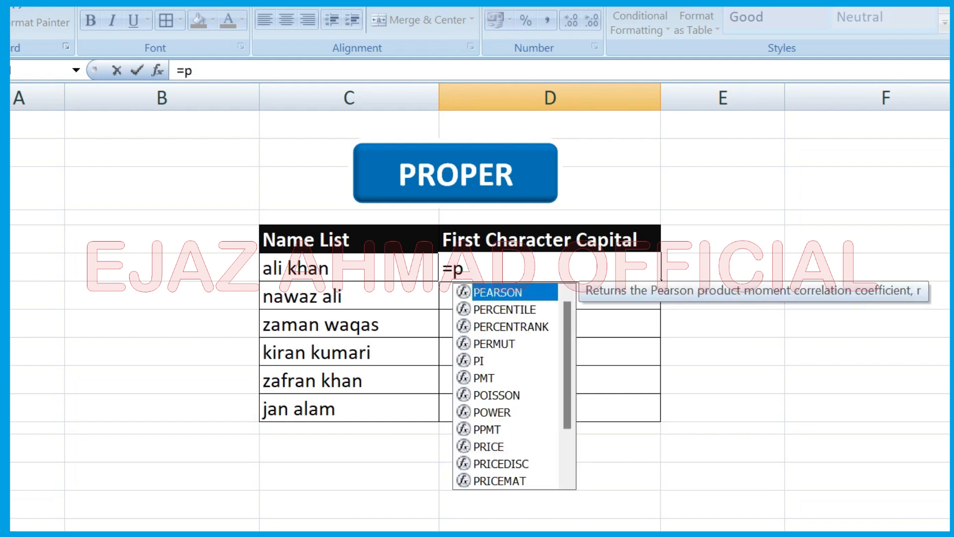
pyautogui.write('roper')
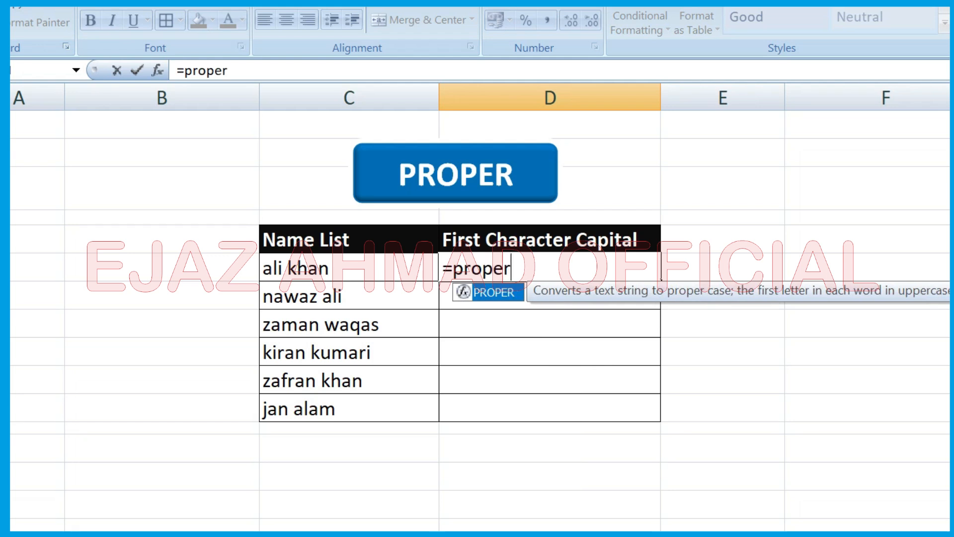
pyautogui.press('Tab')
pyautogui.click(376, 274)
pyautogui.write(')')
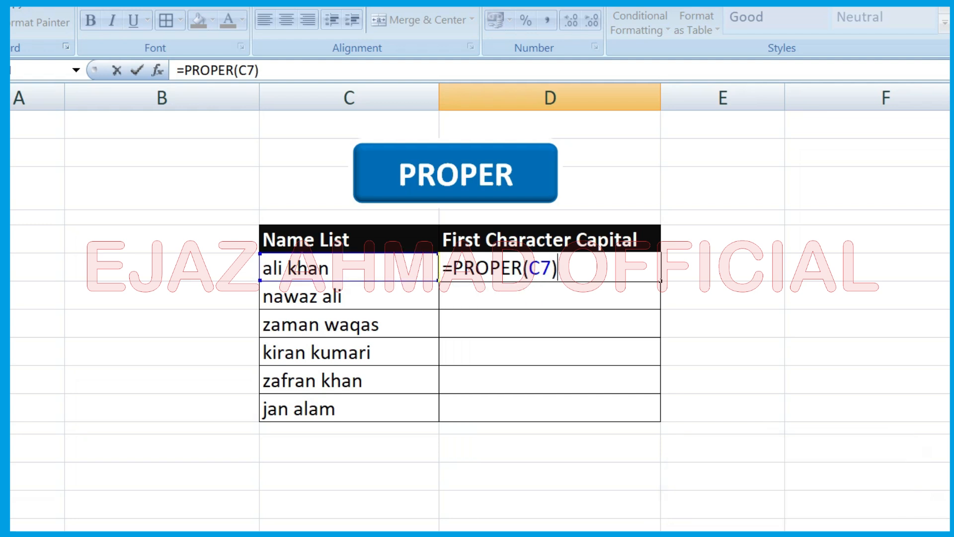
pyautogui.press('Return')
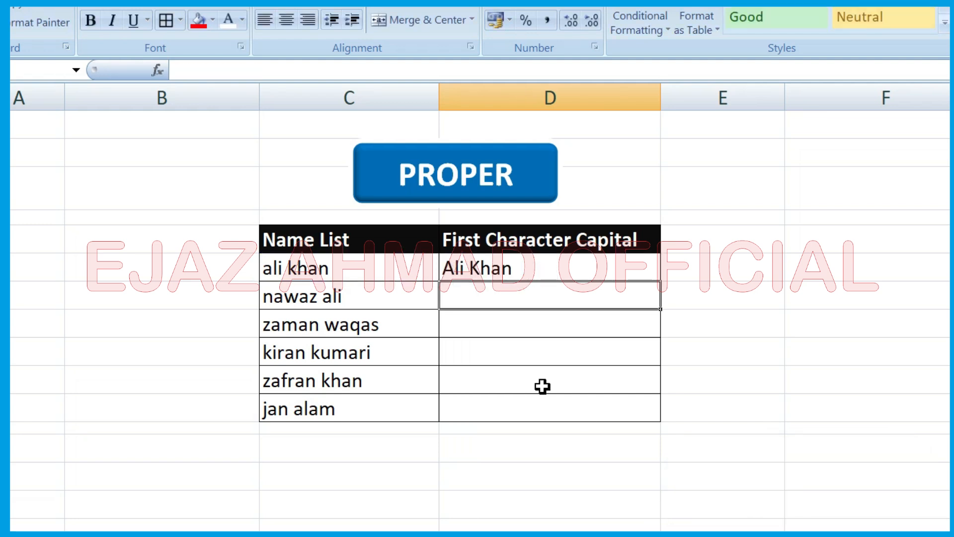
# Fill the PROPER formula from D7 down the First Character Capital column to the last name, row 12
pyautogui.click(554, 267)
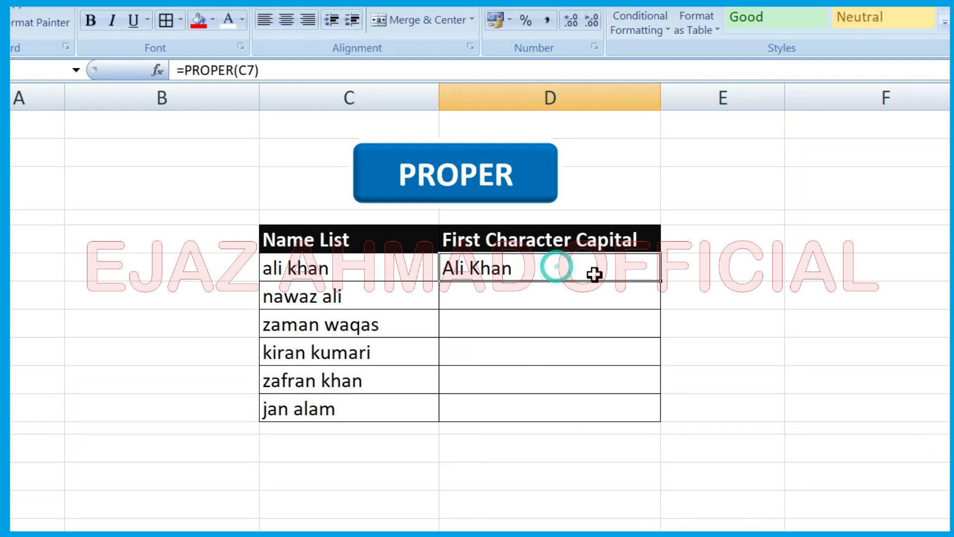
pyautogui.moveTo(599, 267); pyautogui.dragTo(590, 411)
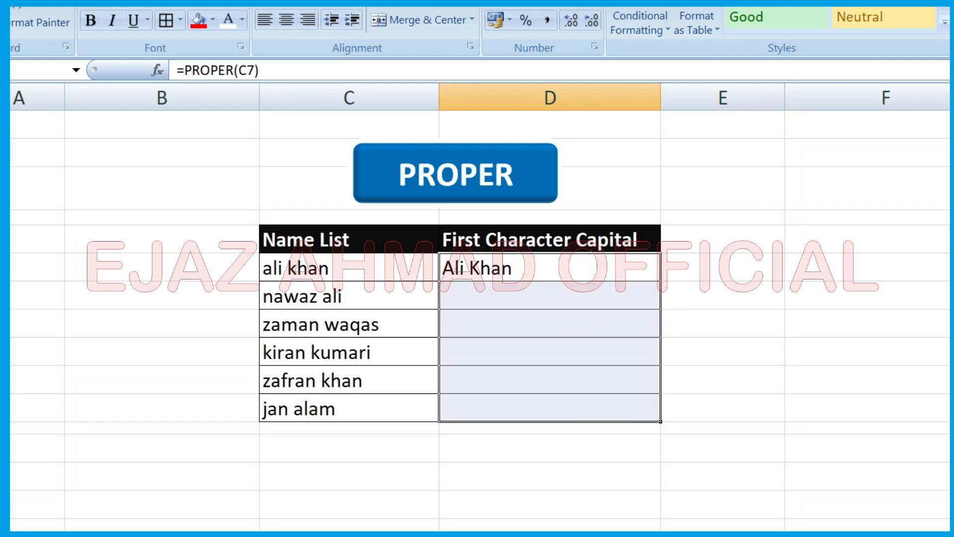
pyautogui.hotkey('ctrl', 'd')
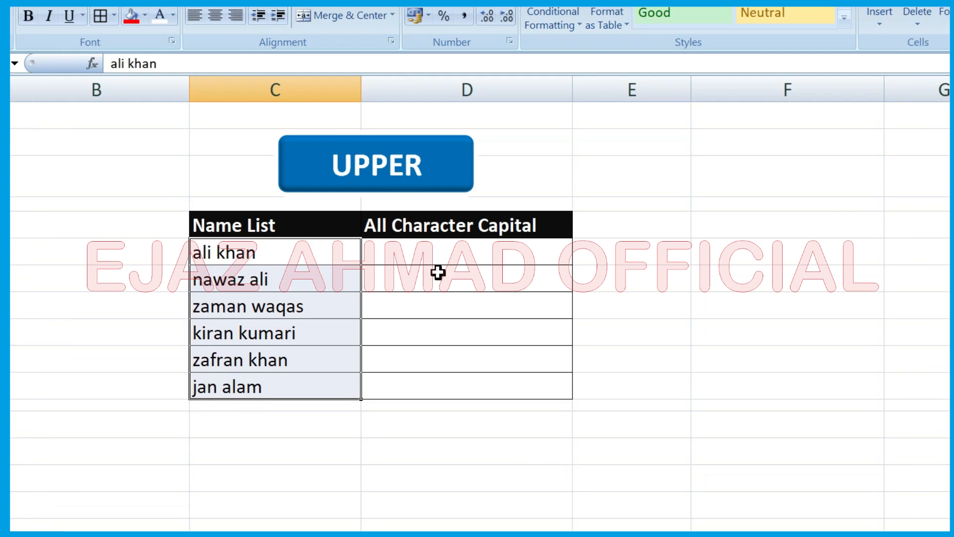
# Enter =UPPER(C7) in D7, the first All Character Capital cell, to convert the first listed name to capitals
pyautogui.click(274, 256)
pyautogui.click(431, 256)
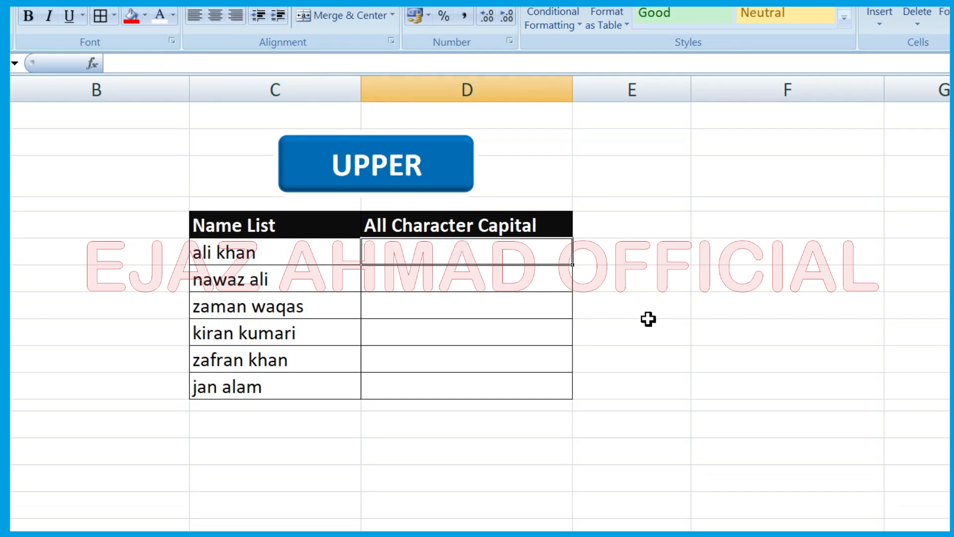
pyautogui.moveTo(326, 251); pyautogui.dragTo(303, 387)
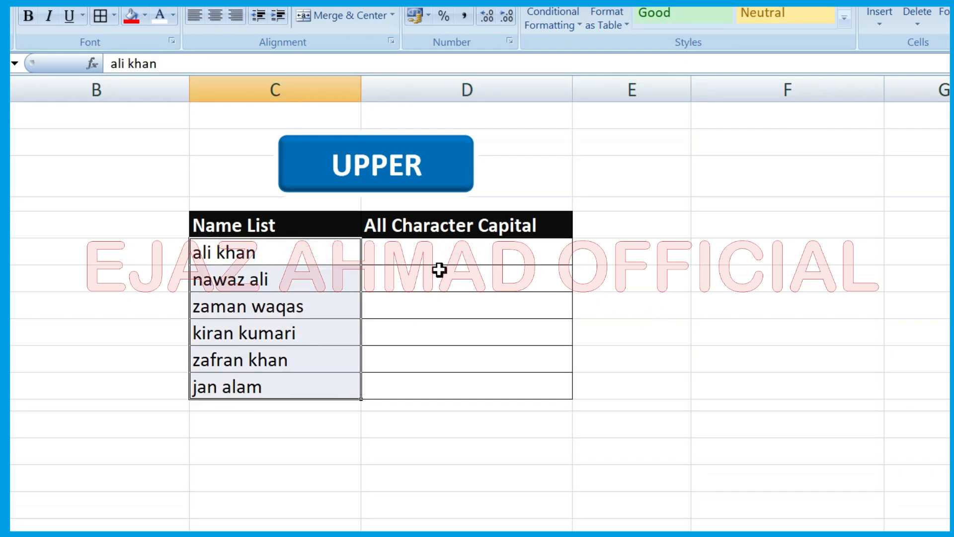
pyautogui.click(446, 256)
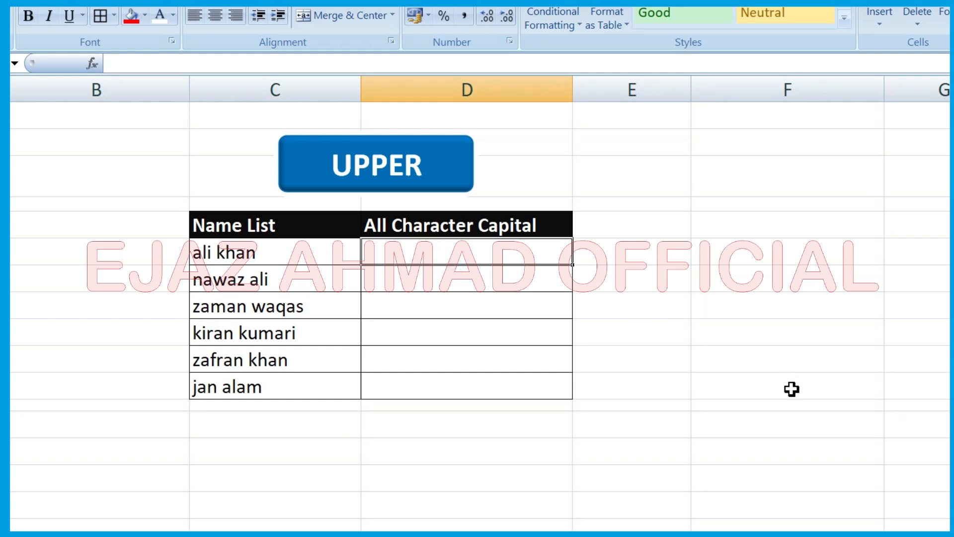
pyautogui.write('=upper')
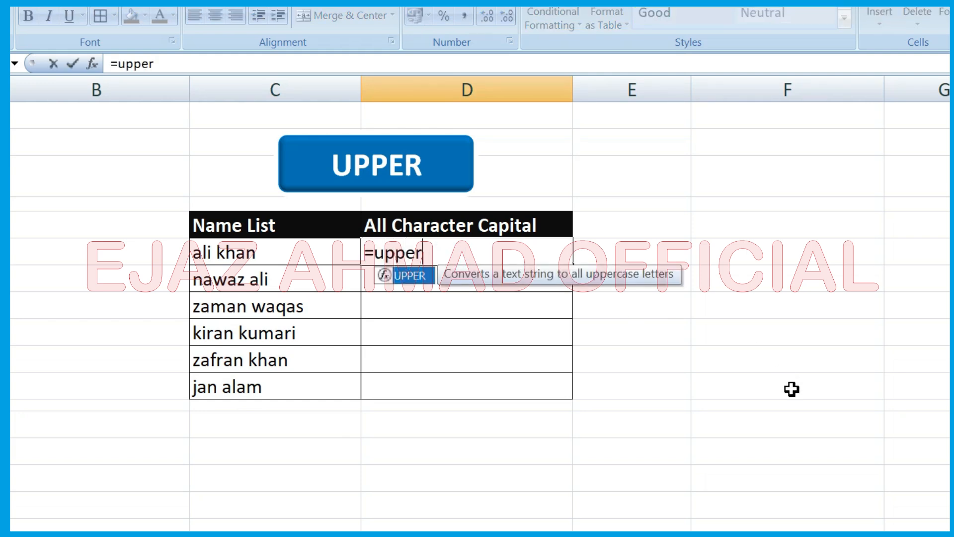
pyautogui.press('Tab')
pyautogui.moveTo(277, 249)
pyautogui.mouseDown()
pyautogui.moveTo(262, 381)
pyautogui.moveTo(291, 255)
pyautogui.mouseUp()
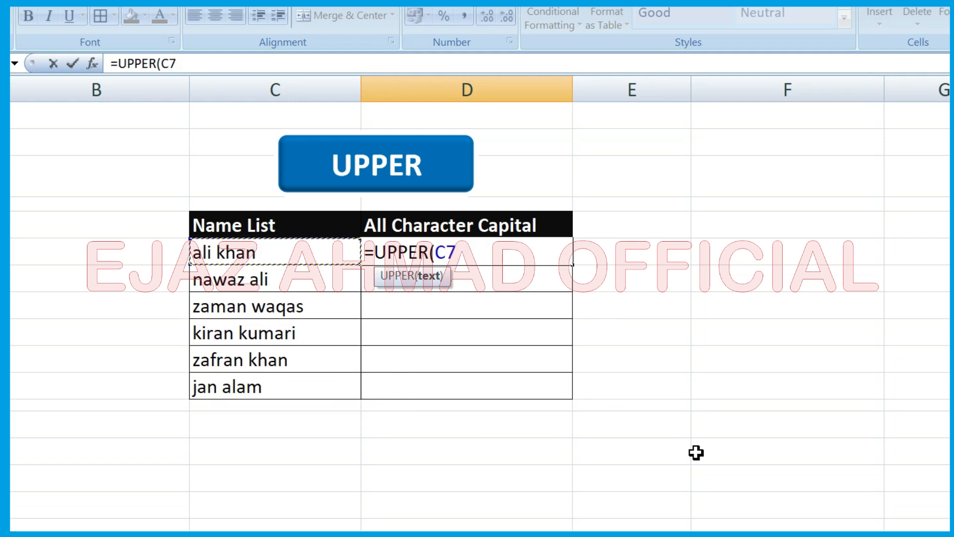
pyautogui.write(')')
pyautogui.press('Return')
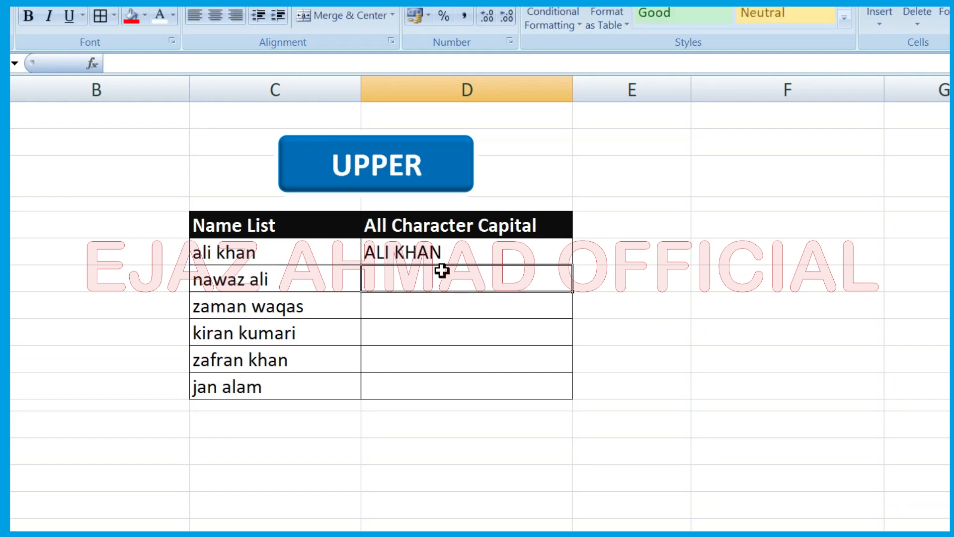
# Fill the UPPER formula from D7 down the All Character Capital column to the last name, row 12
pyautogui.click(517, 252)
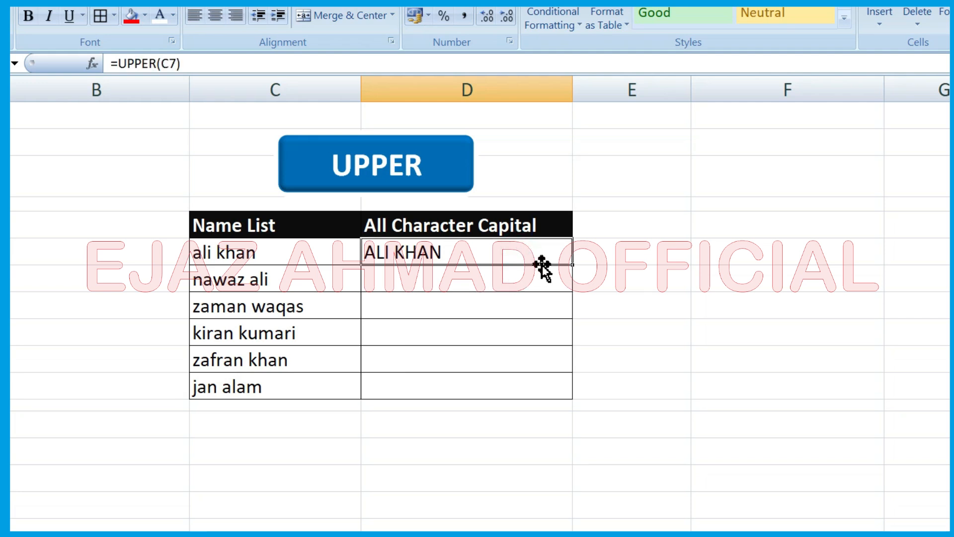
pyautogui.moveTo(541, 254); pyautogui.dragTo(616, 402)
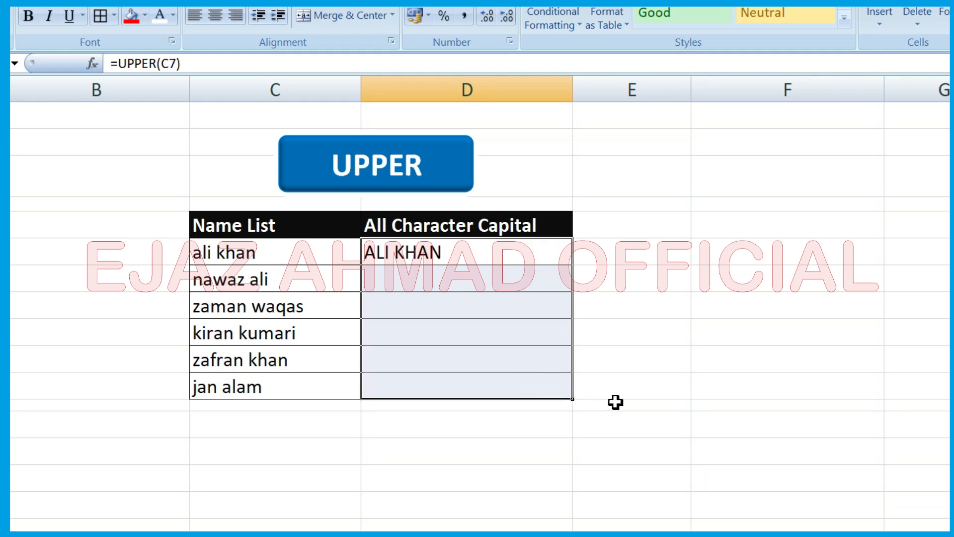
pyautogui.hotkey('ctrl', 'd')
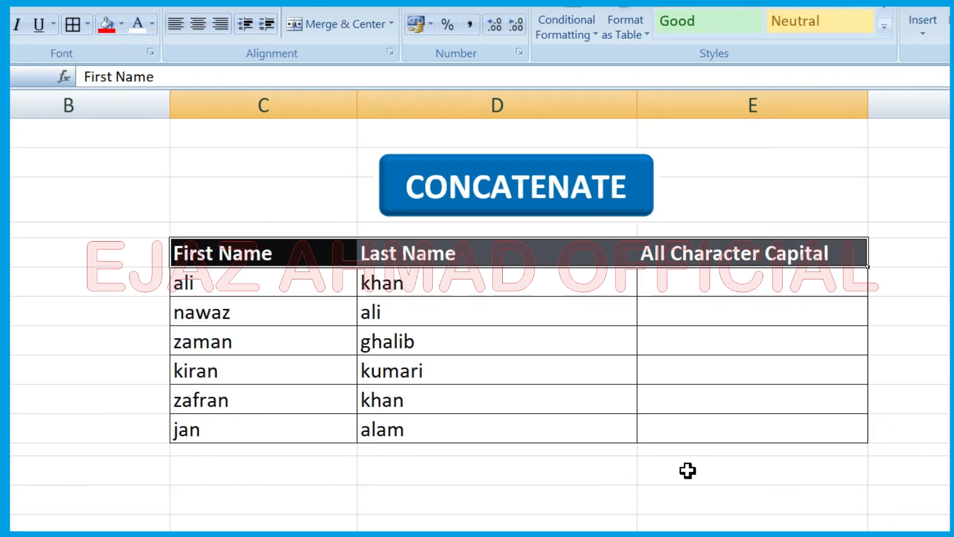
# On the CONCATENATE sheet, enter =CONCATENATE(C7," ",D7) in E7 to join the first and last name with a space
pyautogui.click(753, 287)
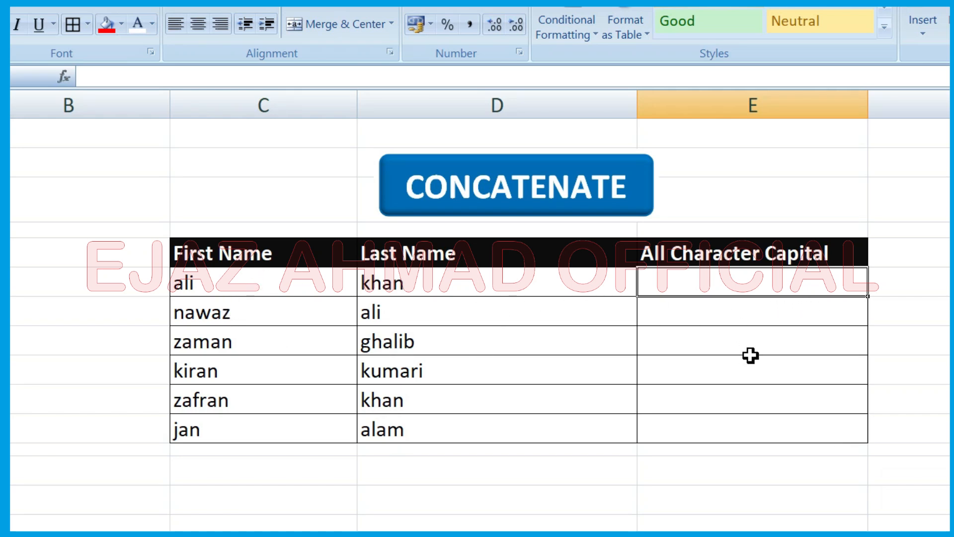
pyautogui.write('=')
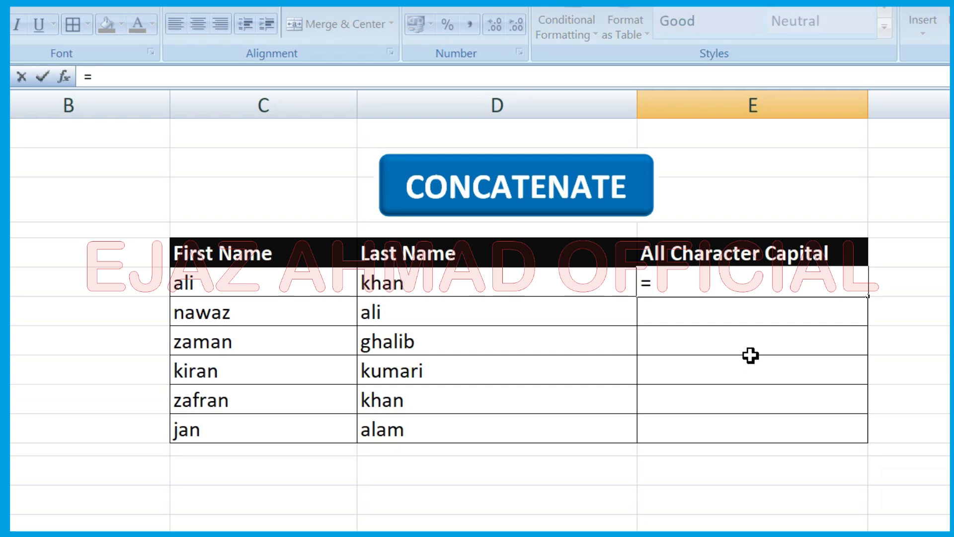
pyautogui.write('concaten')
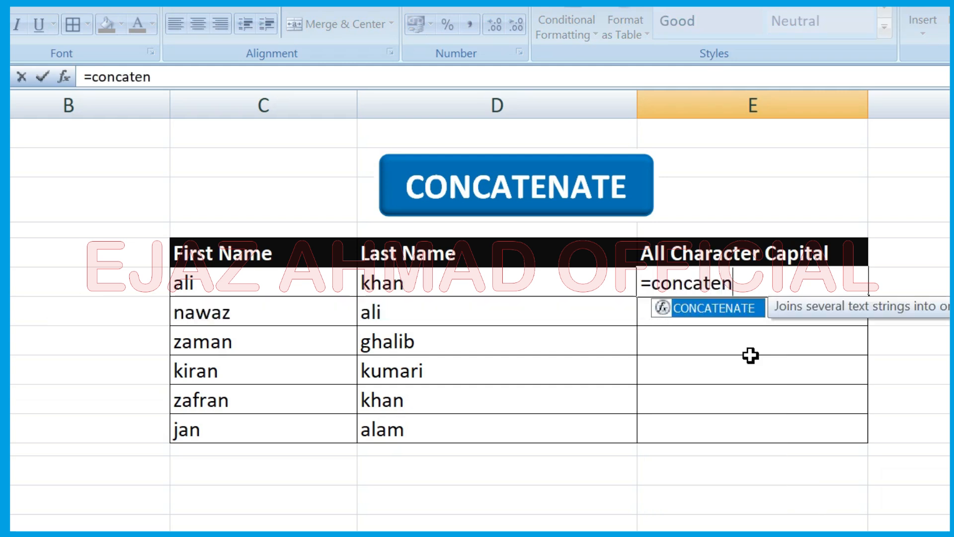
pyautogui.write('ate')
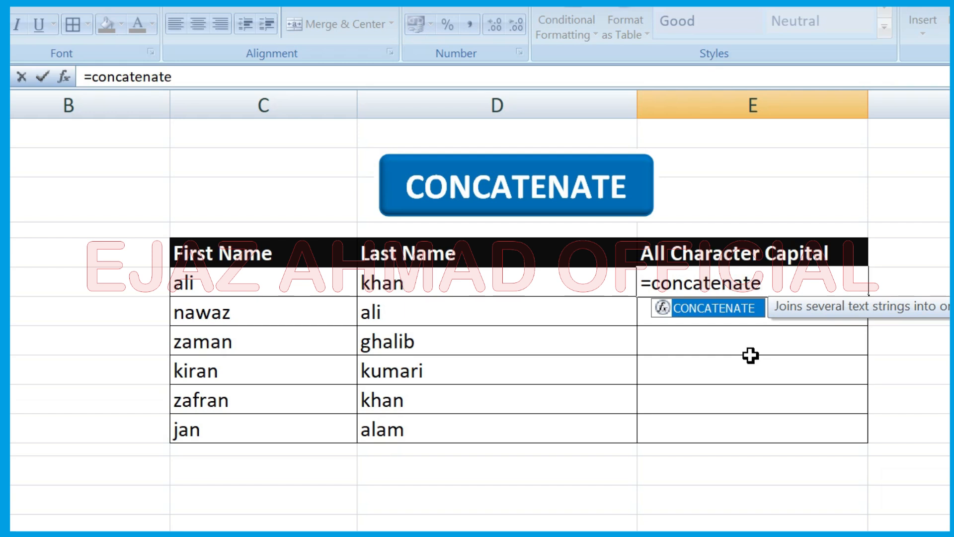
pyautogui.press('Tab')
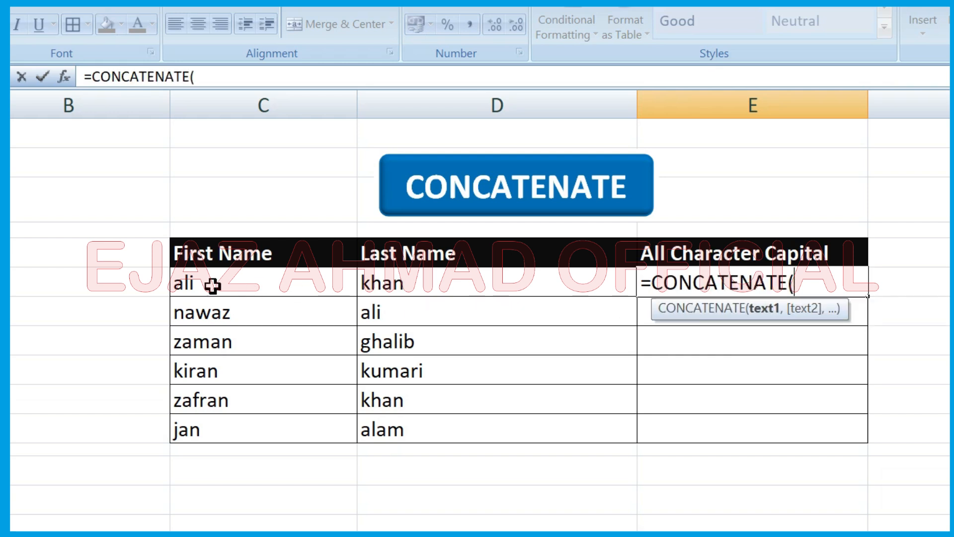
pyautogui.click(238, 281)
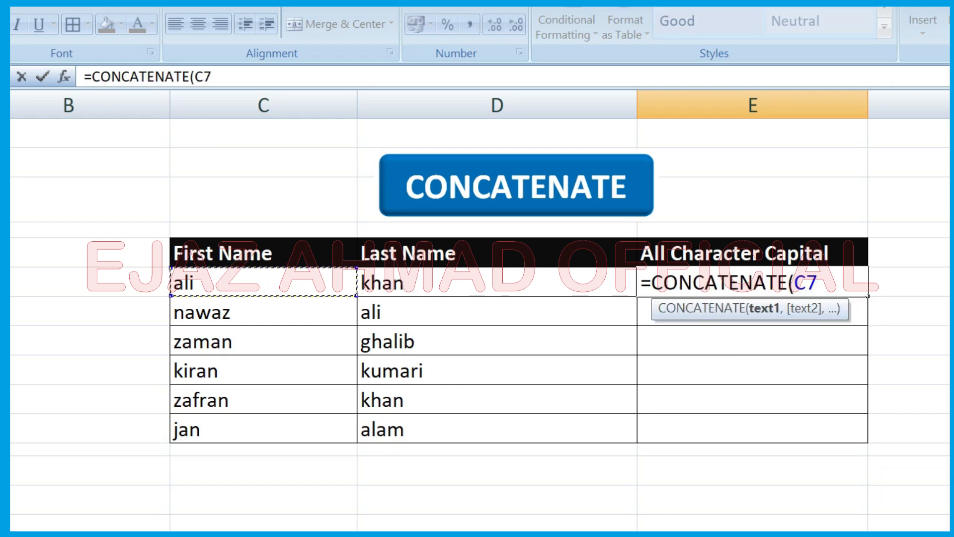
pyautogui.write(',')
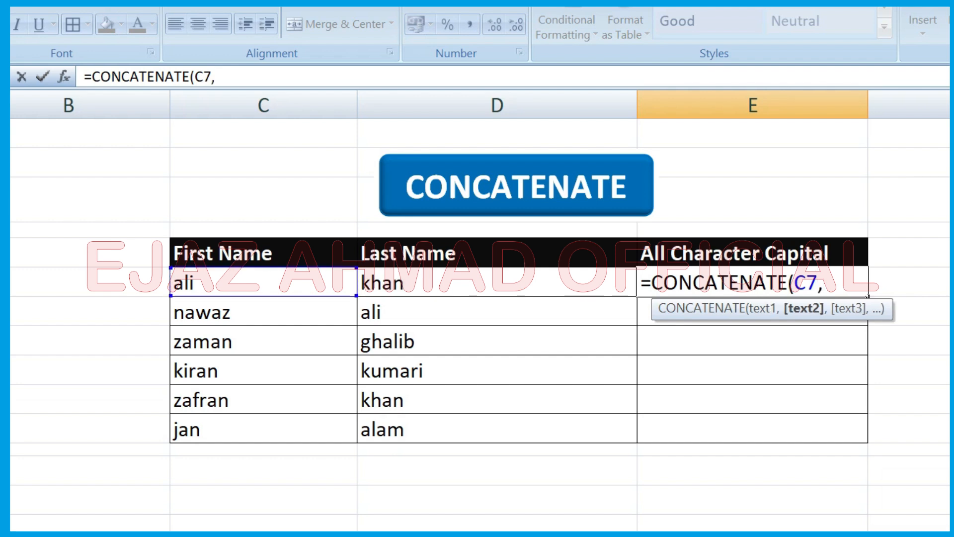
pyautogui.write('" "')
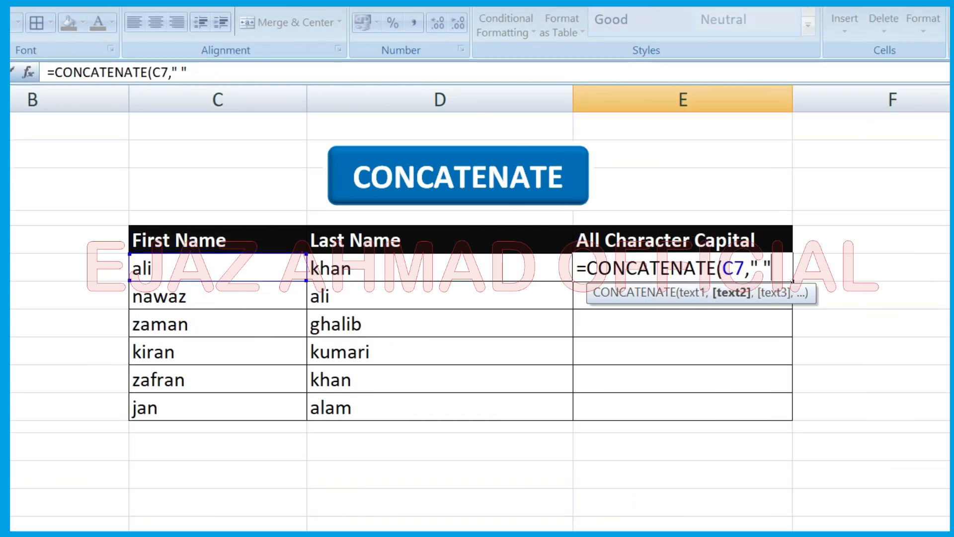
pyautogui.write(',')
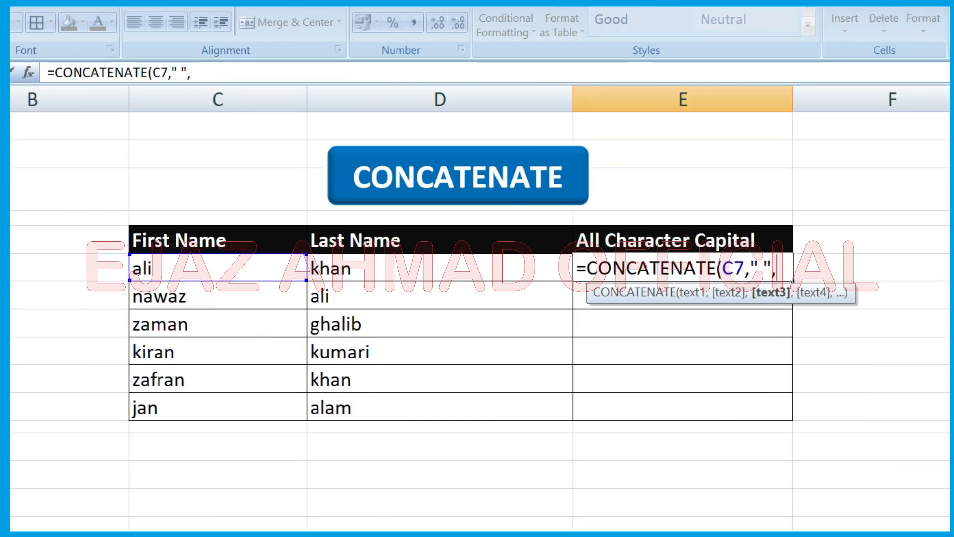
pyautogui.click(408, 255)
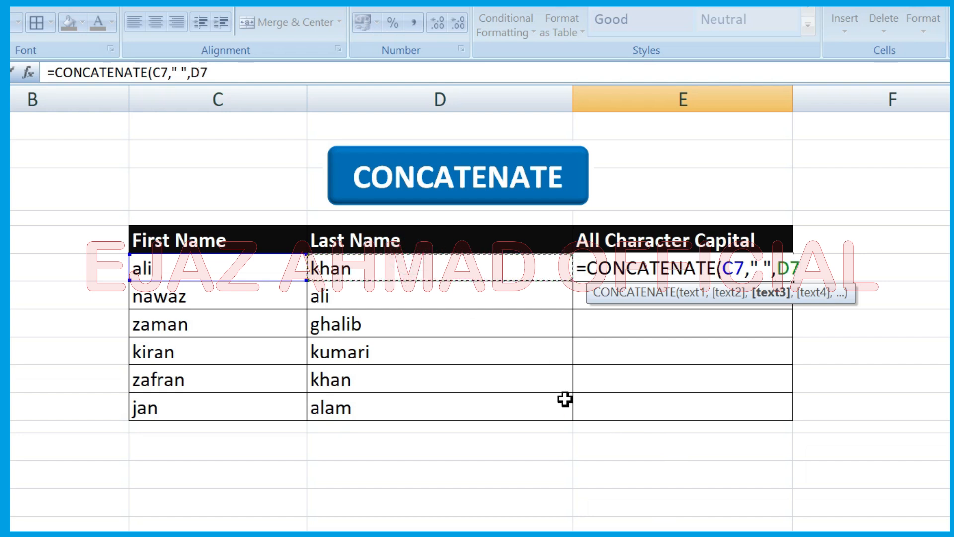
pyautogui.write('(')
pyautogui.press('BackSpace')
pyautogui.write(')')
pyautogui.press('Return')
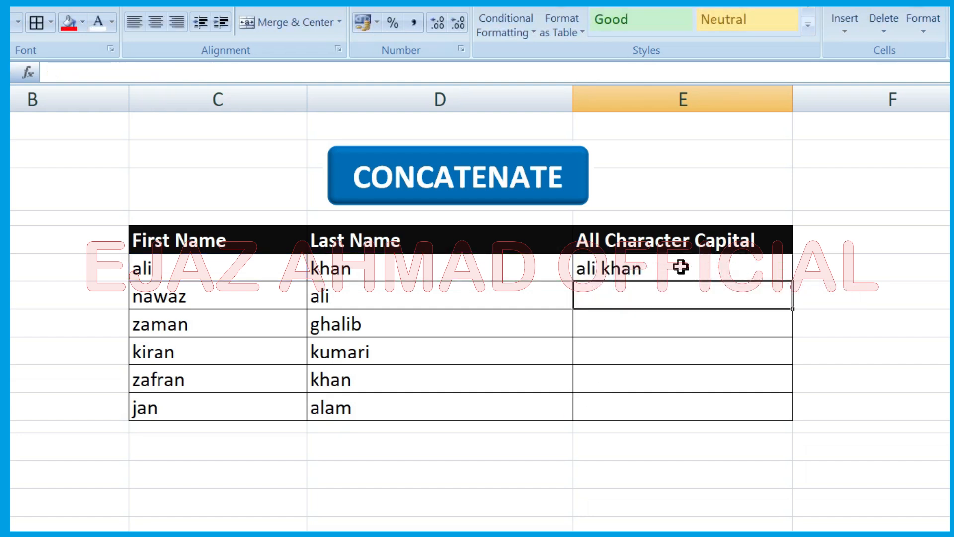
# Fill the CONCATENATE formula from E7 down column E to the last name, row 12
pyautogui.click(349, 271)
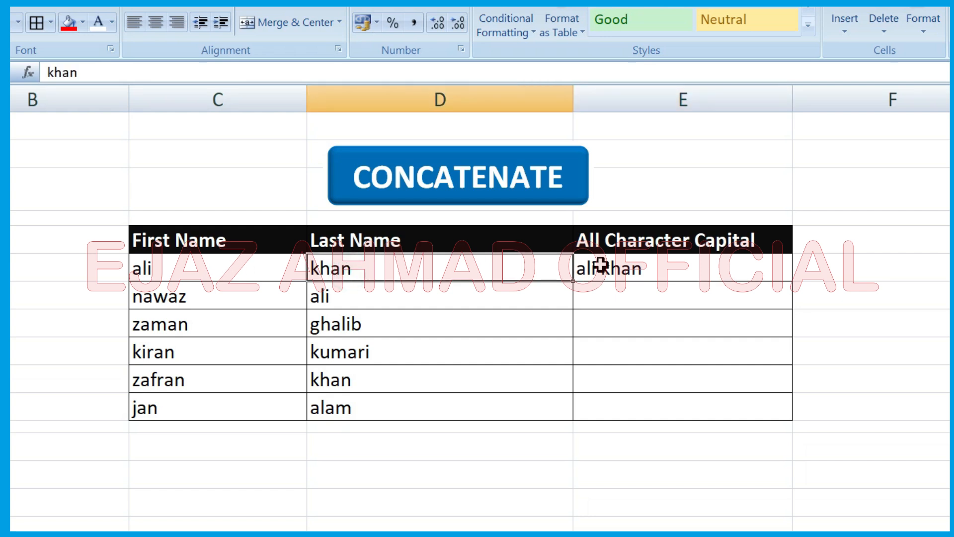
pyautogui.click(648, 263)
pyautogui.moveTo(739, 265); pyautogui.dragTo(726, 398)
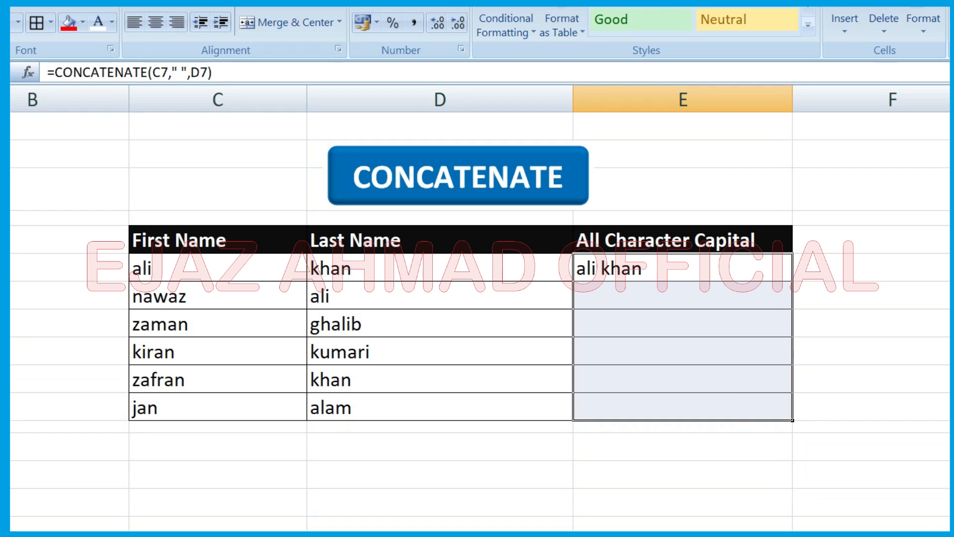
pyautogui.hotkey('ctrl', 'd')
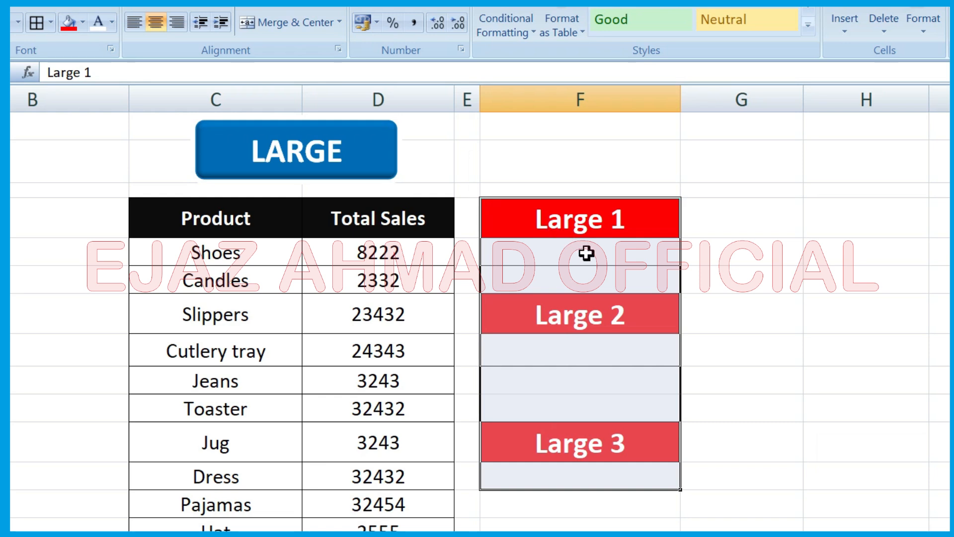
# On the LARGE sheet, enter =LARGE(D7:D16,1) in F7 under Large 1 to find the highest Total Sales value
pyautogui.moveTo(226, 211); pyautogui.dragTo(240, 507)
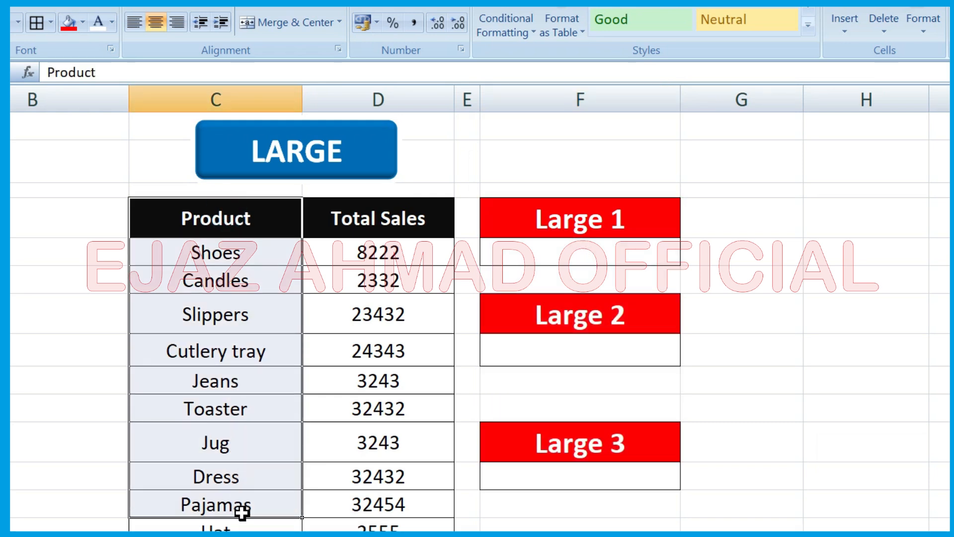
pyautogui.moveTo(404, 215); pyautogui.dragTo(402, 498)
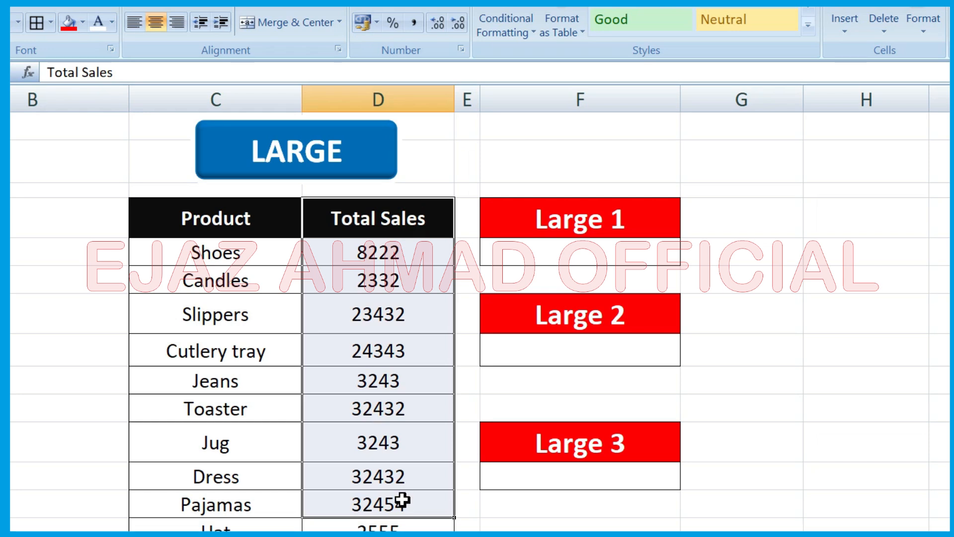
pyautogui.click(590, 252)
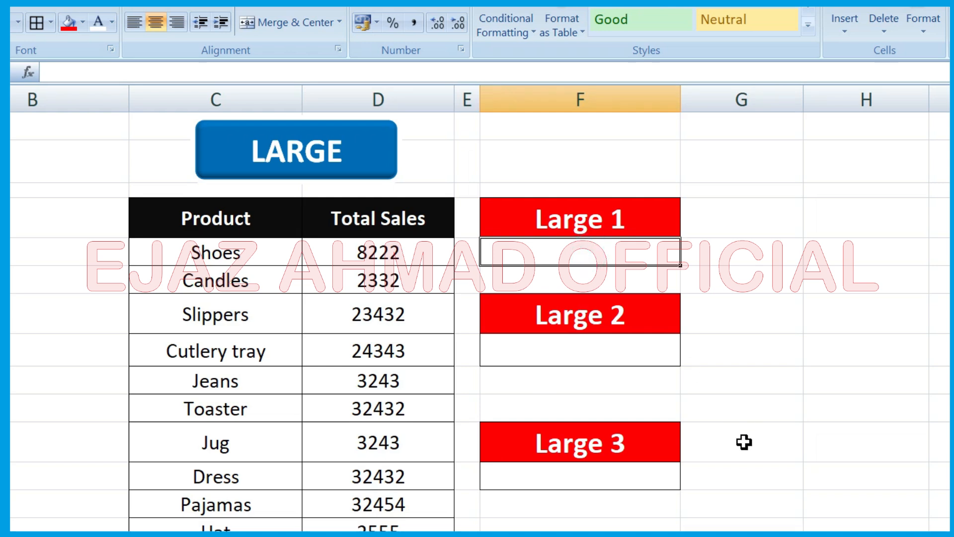
pyautogui.write('=')
pyautogui.write('lagr')
pyautogui.press('BackSpace')
pyautogui.press('BackSpace')
pyautogui.write('rge')
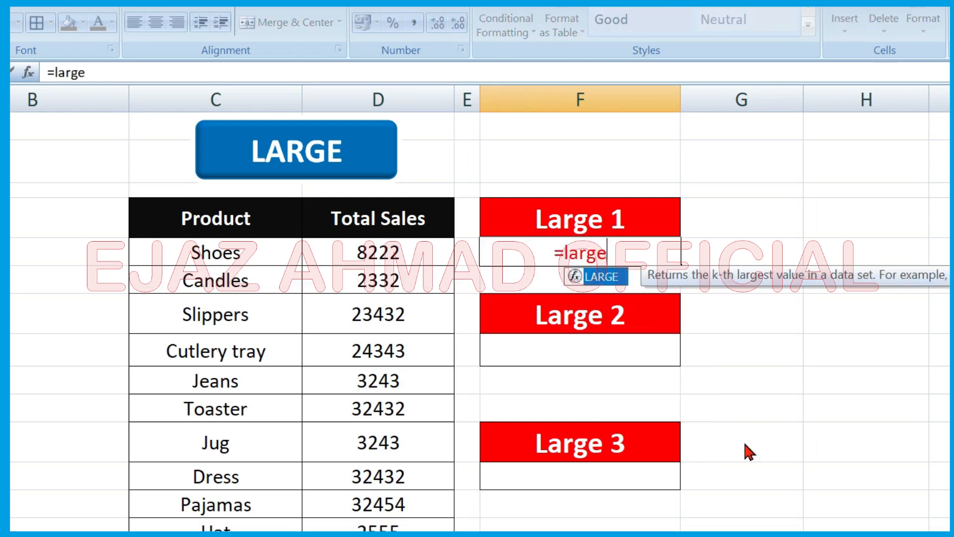
pyautogui.press('BackSpace')
pyautogui.write('e')
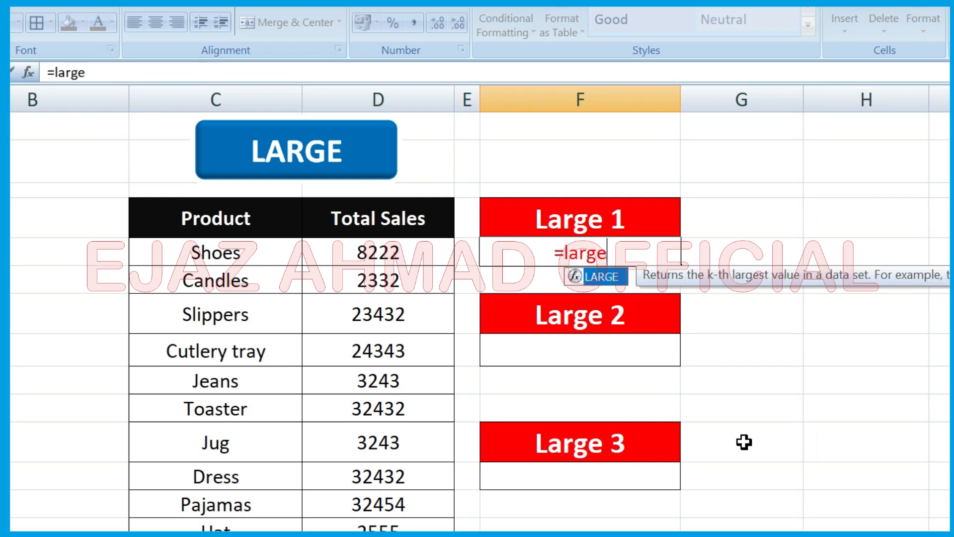
pyautogui.press('Tab')
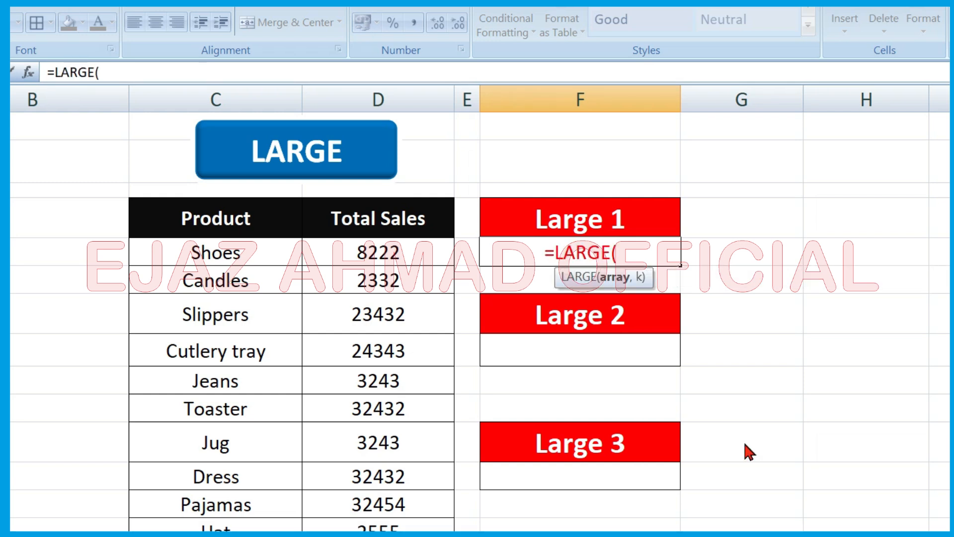
pyautogui.moveTo(395, 256); pyautogui.dragTo(394, 524)
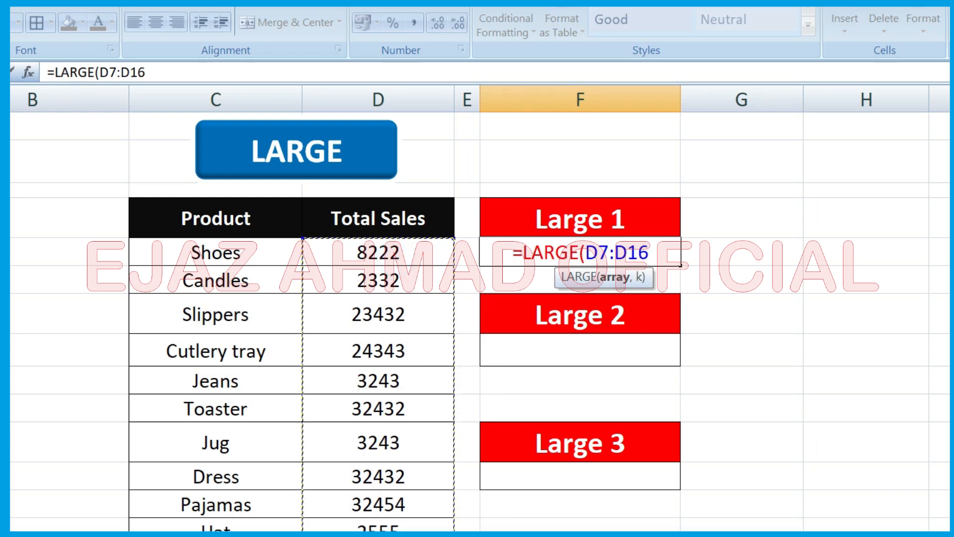
pyautogui.write(',')
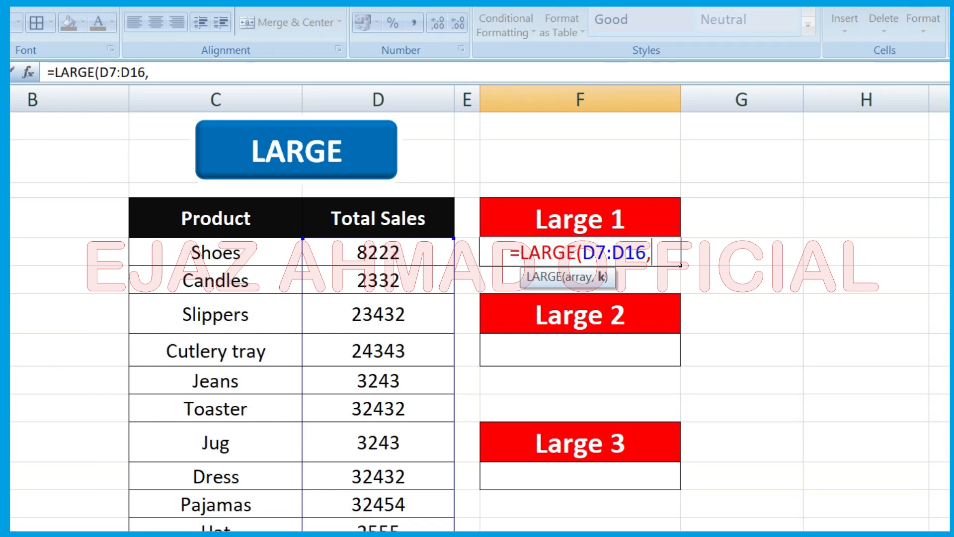
pyautogui.write('1')
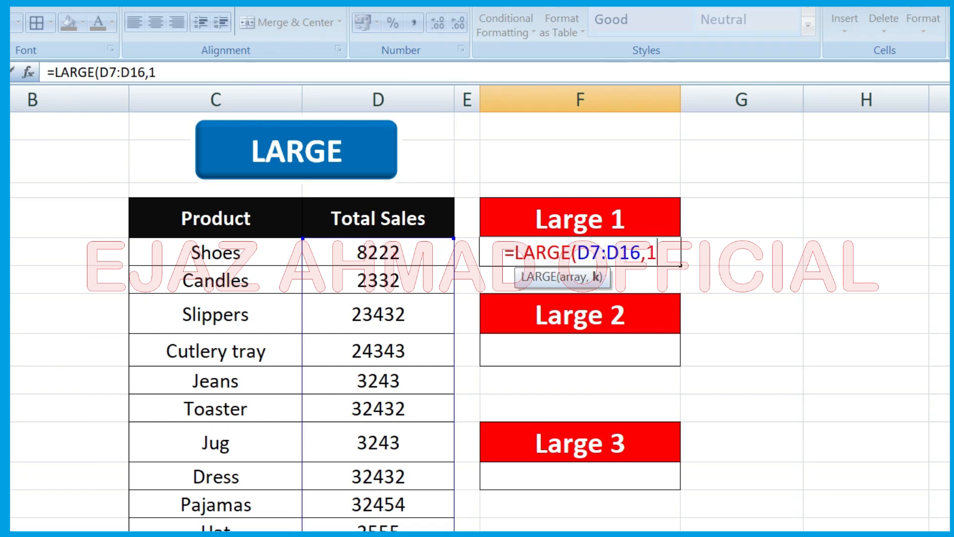
pyautogui.write(')')
pyautogui.press('Return')
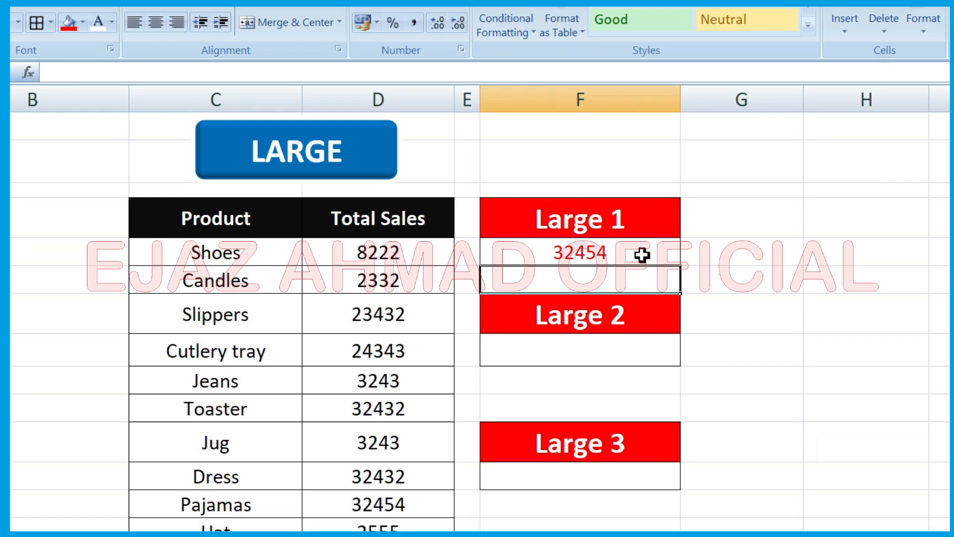
# Enter =LARGE(D7:D16,2) in F10 under Large 2 to find the second-highest Total Sales value
pyautogui.click(638, 362)
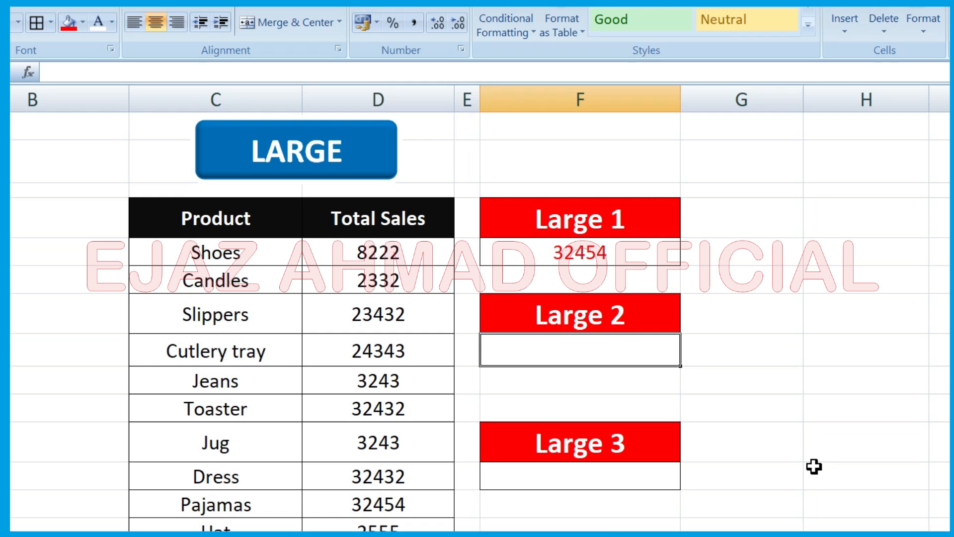
pyautogui.write('=large')
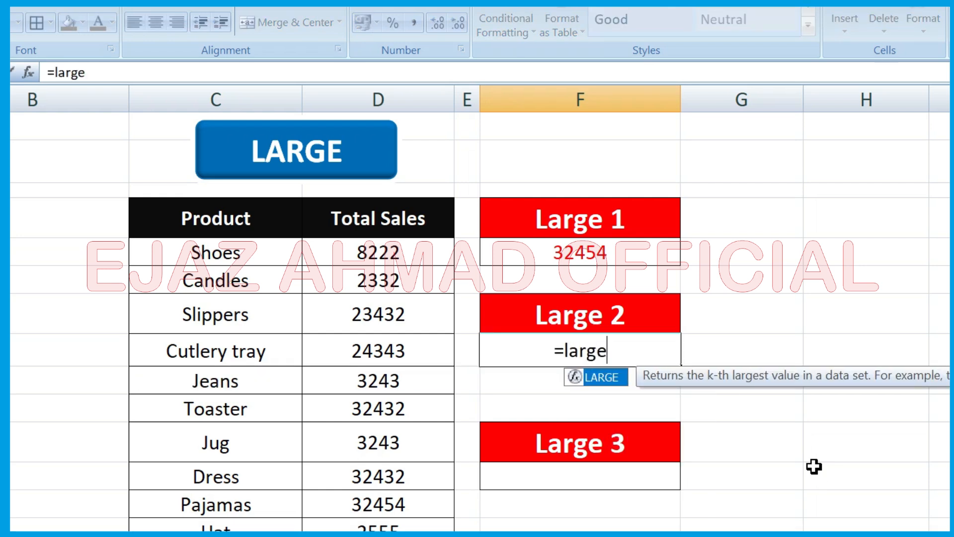
pyautogui.press('Tab')
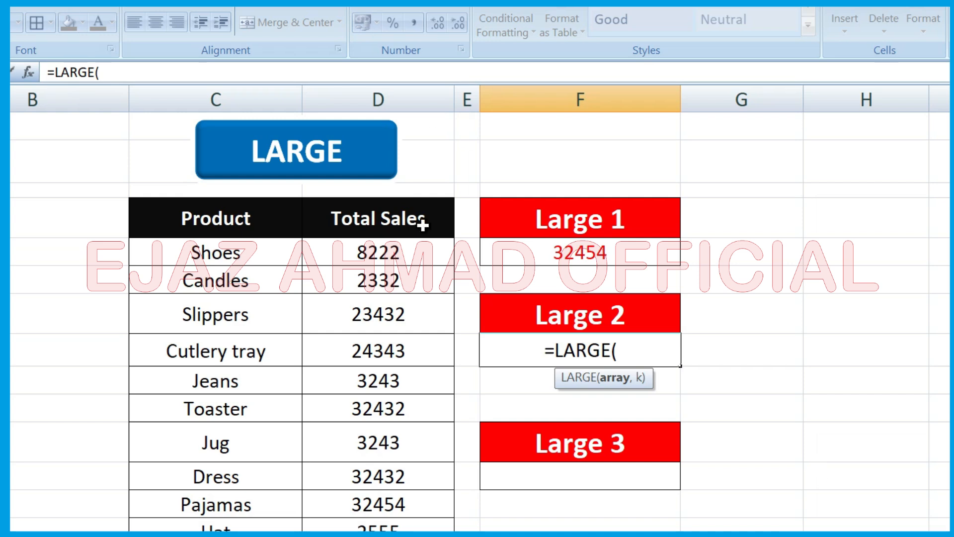
pyautogui.moveTo(411, 254); pyautogui.dragTo(402, 527)
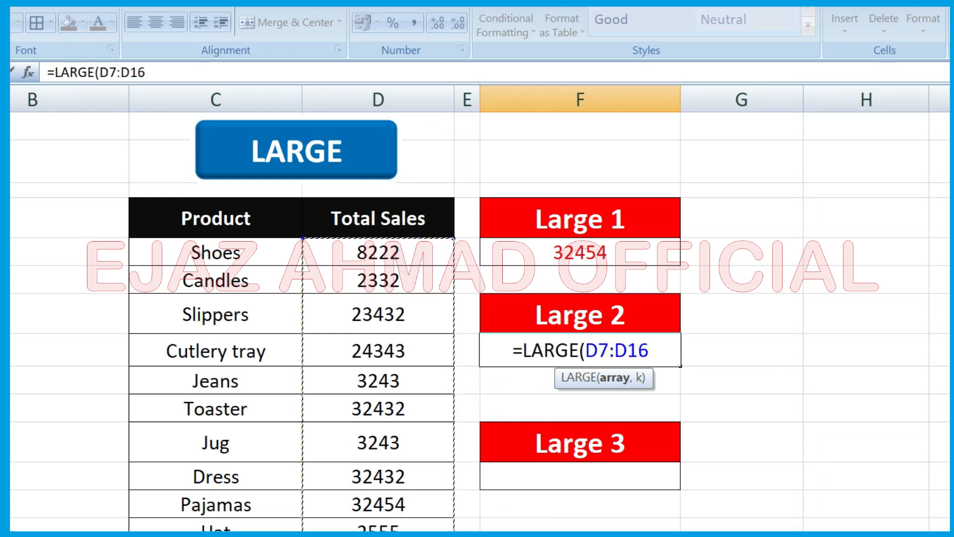
pyautogui.write(',')
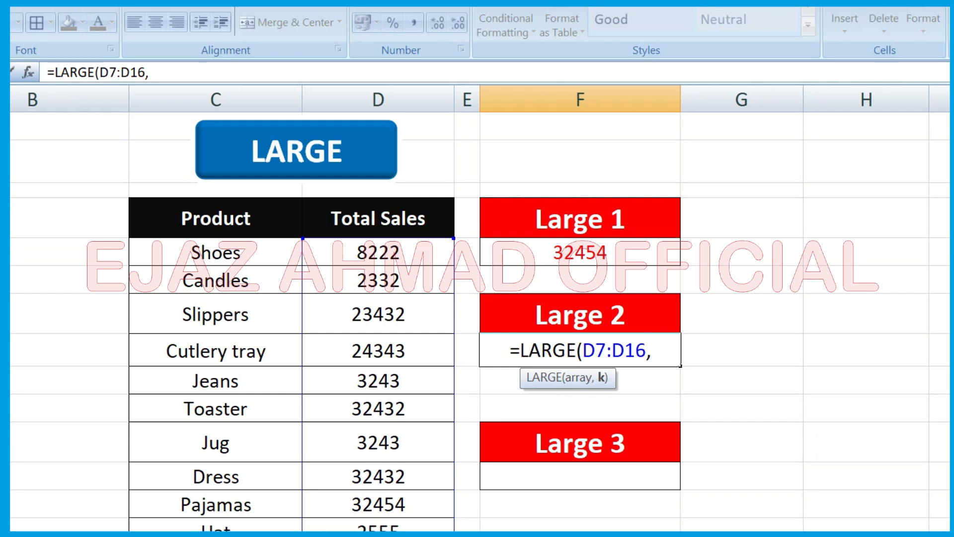
pyautogui.write('2')
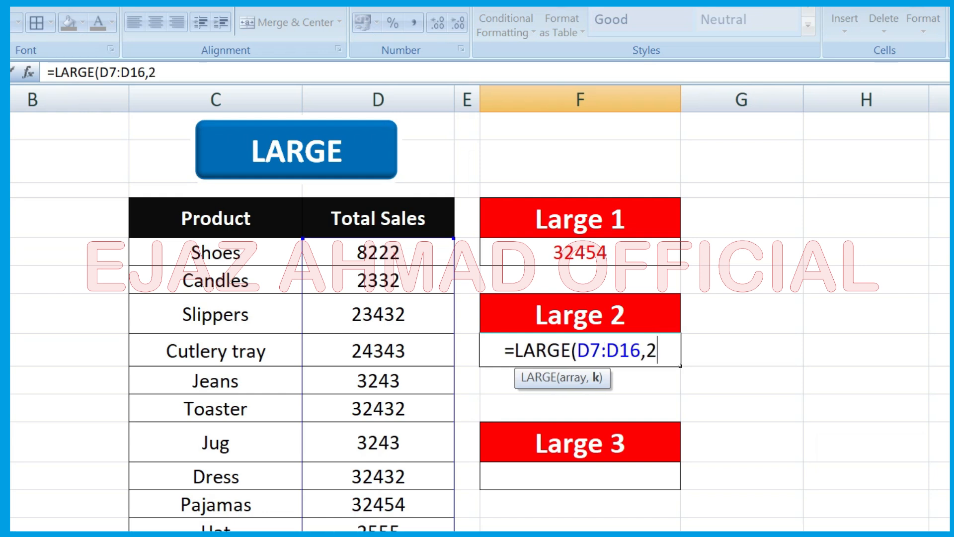
pyautogui.write(')')
pyautogui.press('Return')
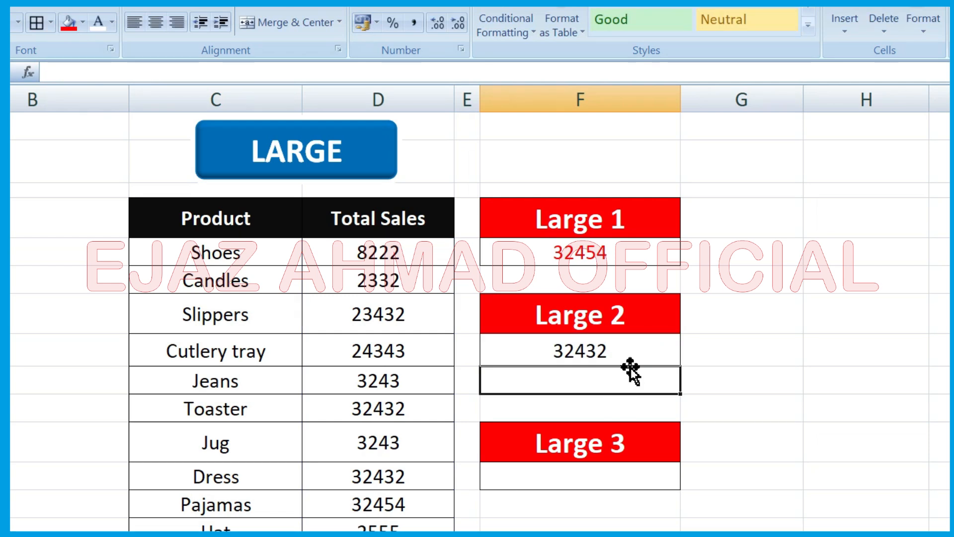
pyautogui.click(646, 356)
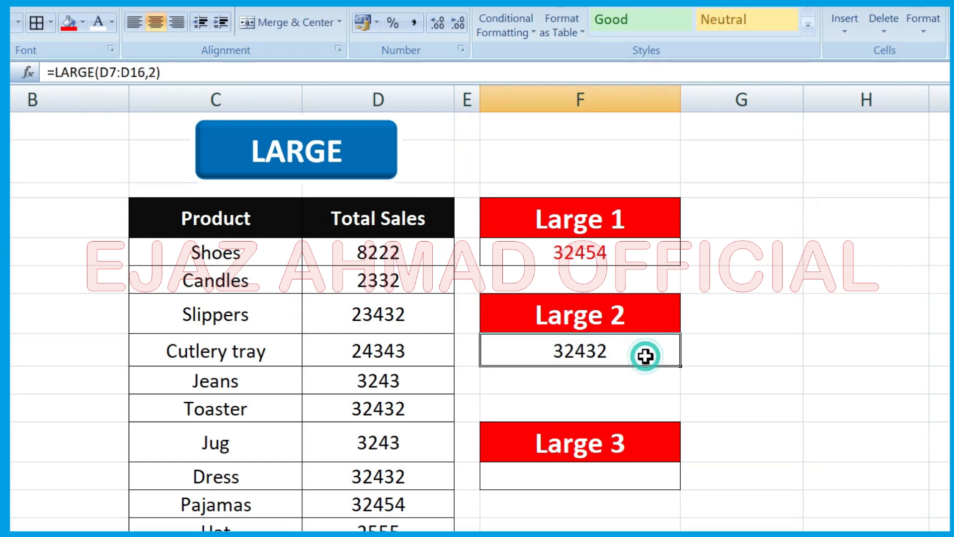
# Enter =LARGE(D7:D16,3) in F14 under Large 3 to find the third-highest Total Sales value
pyautogui.click(616, 475)
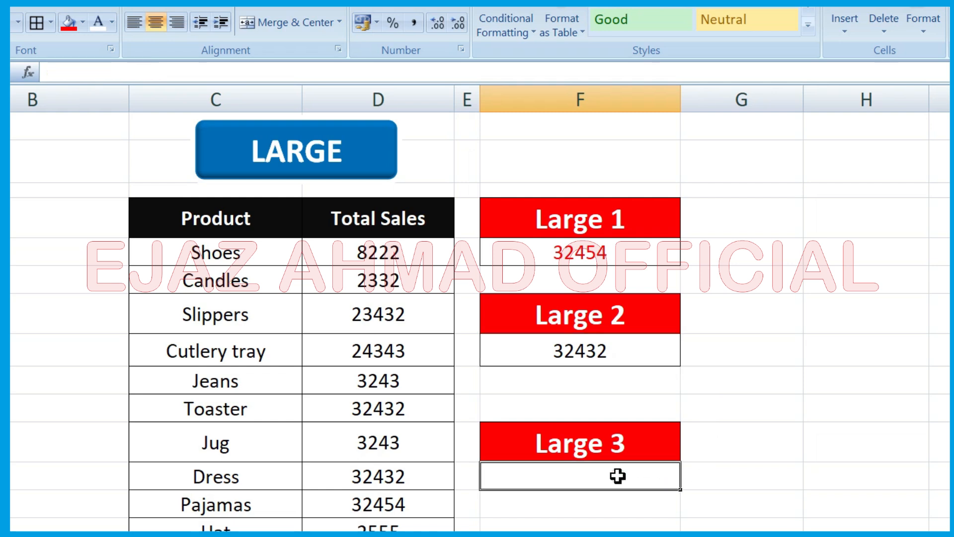
pyautogui.write('=')
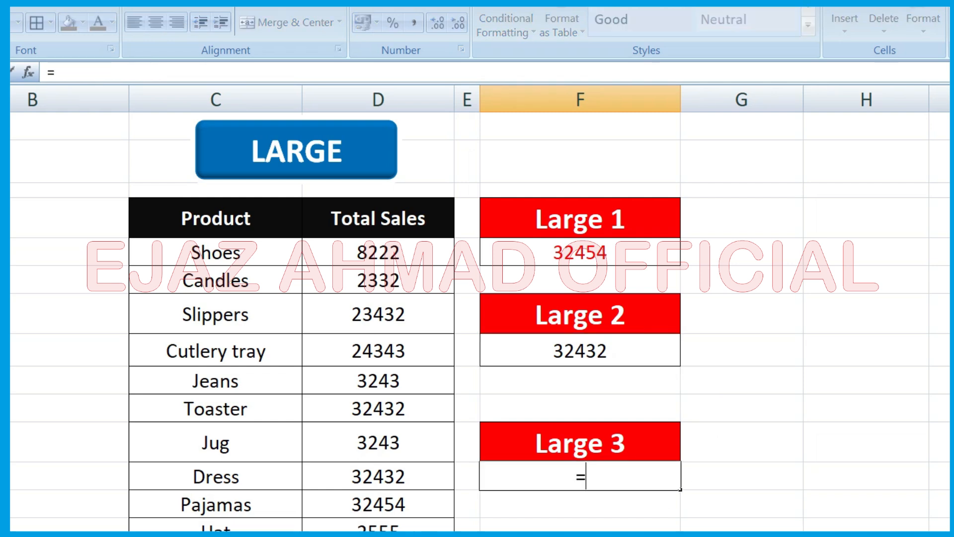
pyautogui.write('large')
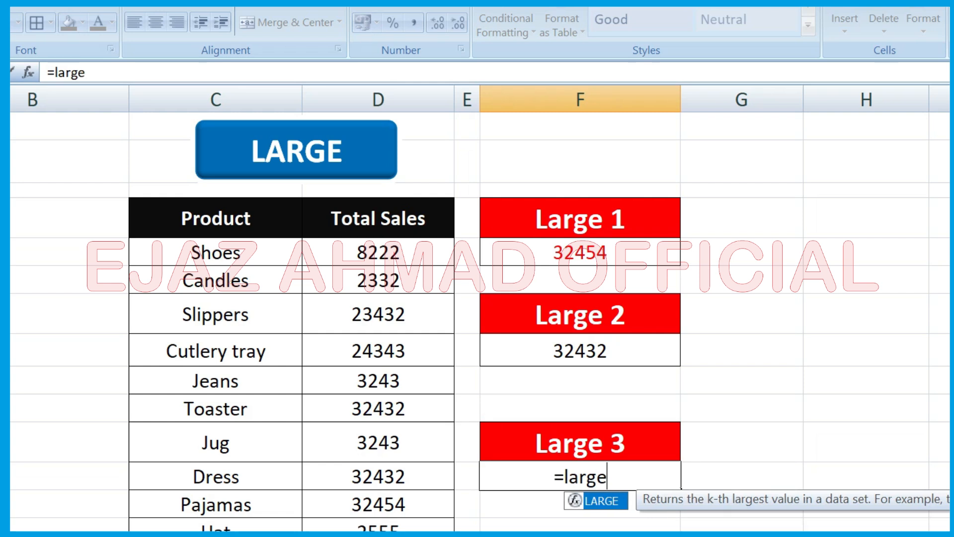
pyautogui.press('Tab')
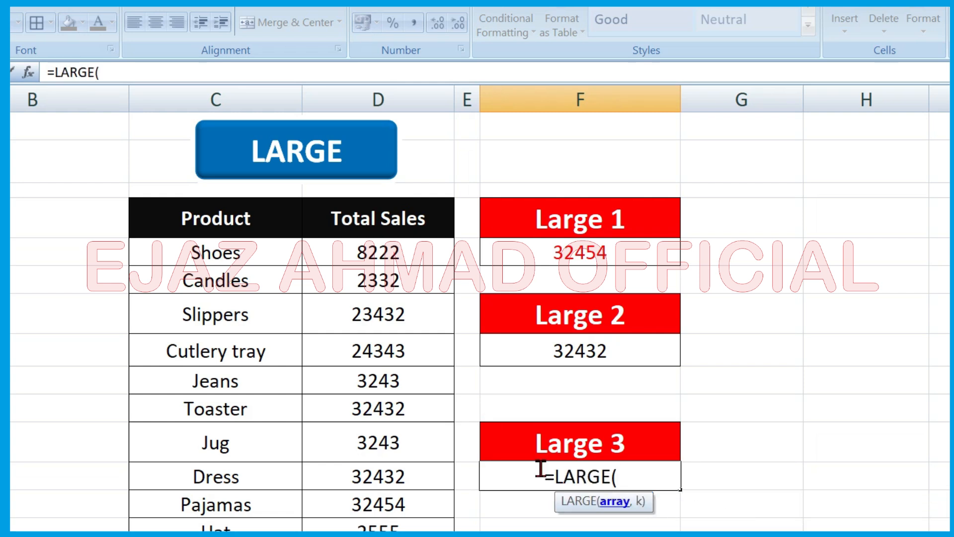
pyautogui.moveTo(398, 251); pyautogui.dragTo(398, 530)
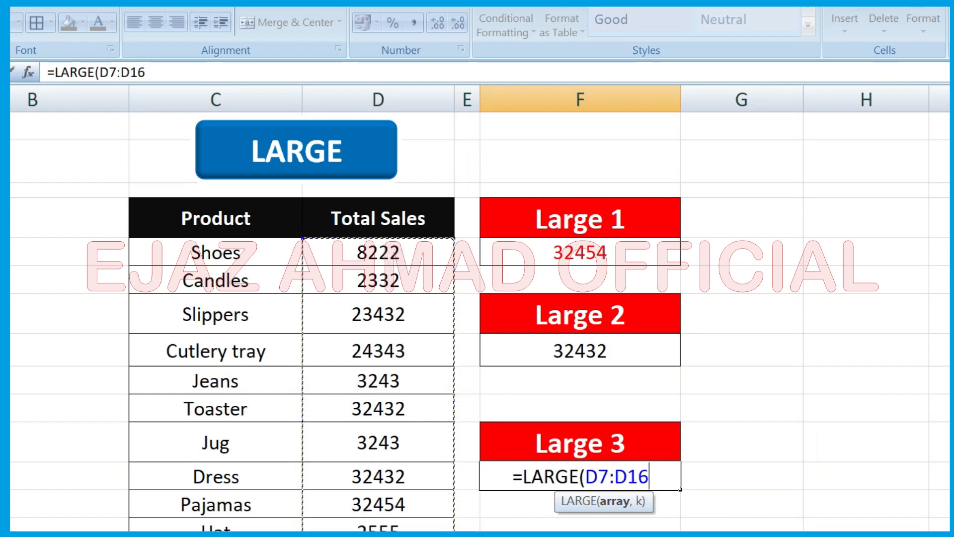
pyautogui.write(',3')
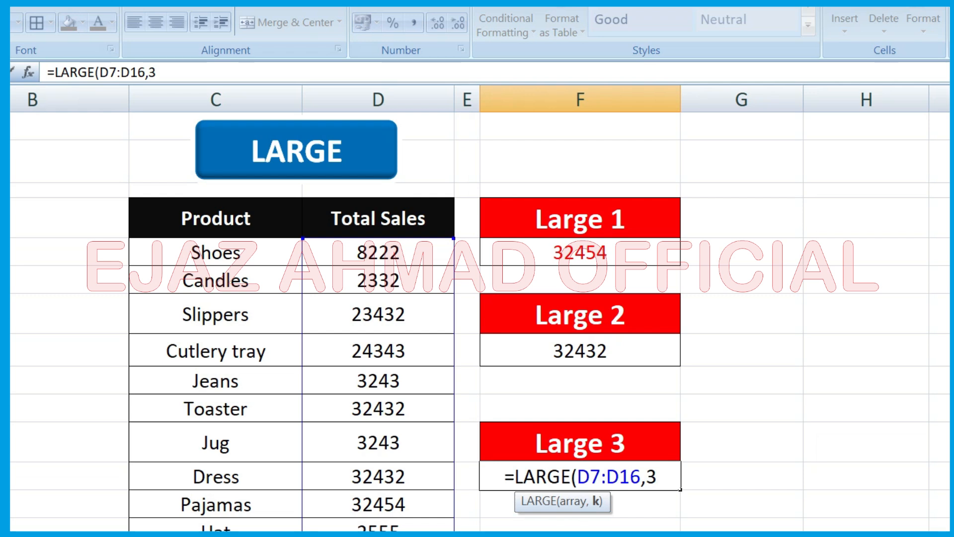
pyautogui.write(')')
pyautogui.press('Return')
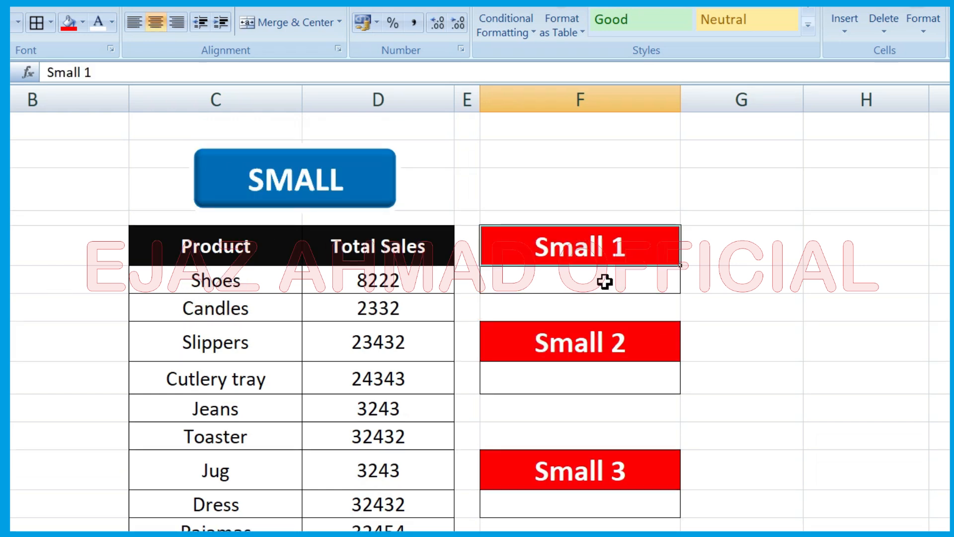
# On the SMALL sheet, enter =SMALL(D7:D16,1) in F7 under Small 1 to find the lowest Total Sales value
pyautogui.click(604, 280)
pyautogui.click(625, 379)
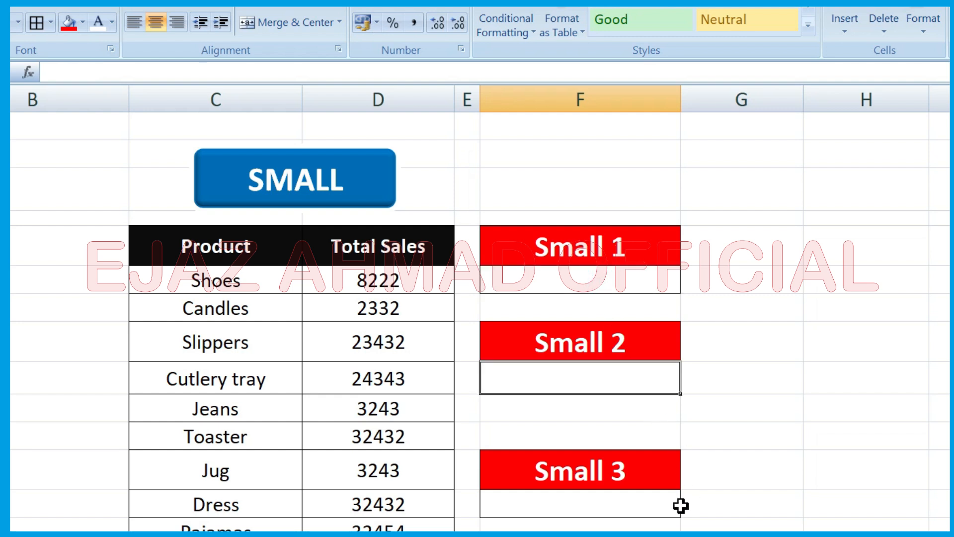
pyautogui.click(628, 506)
pyautogui.click(564, 275)
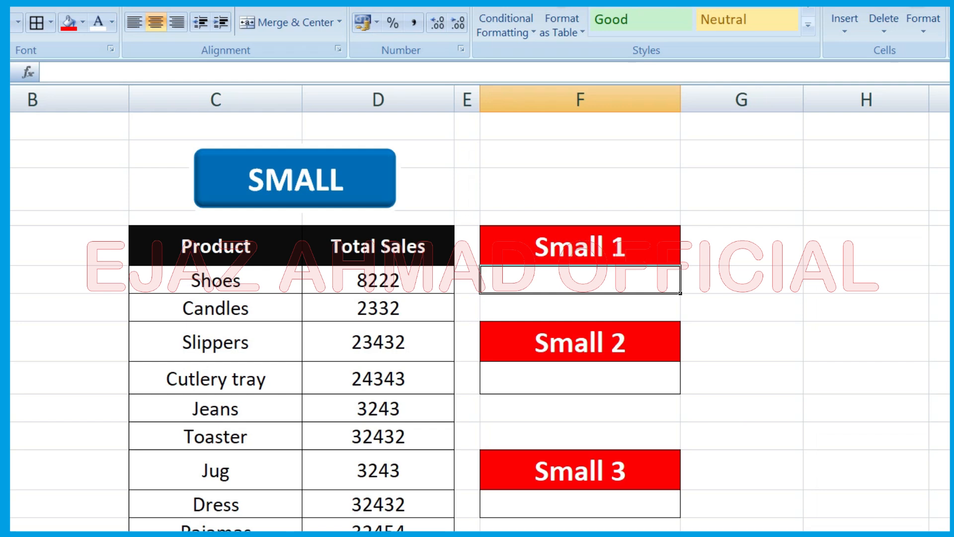
pyautogui.write('=small')
pyautogui.press('Tab')
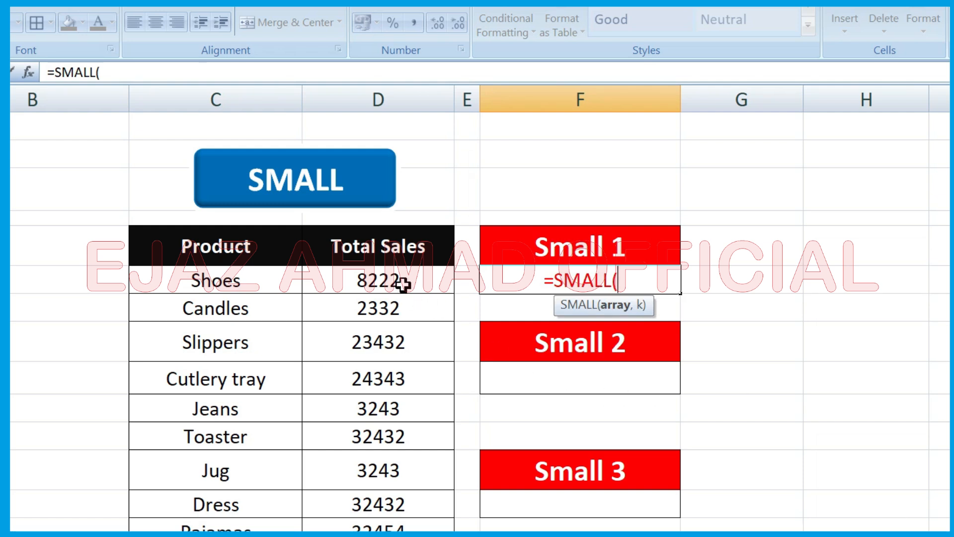
pyautogui.moveTo(402, 284); pyautogui.dragTo(388, 530)
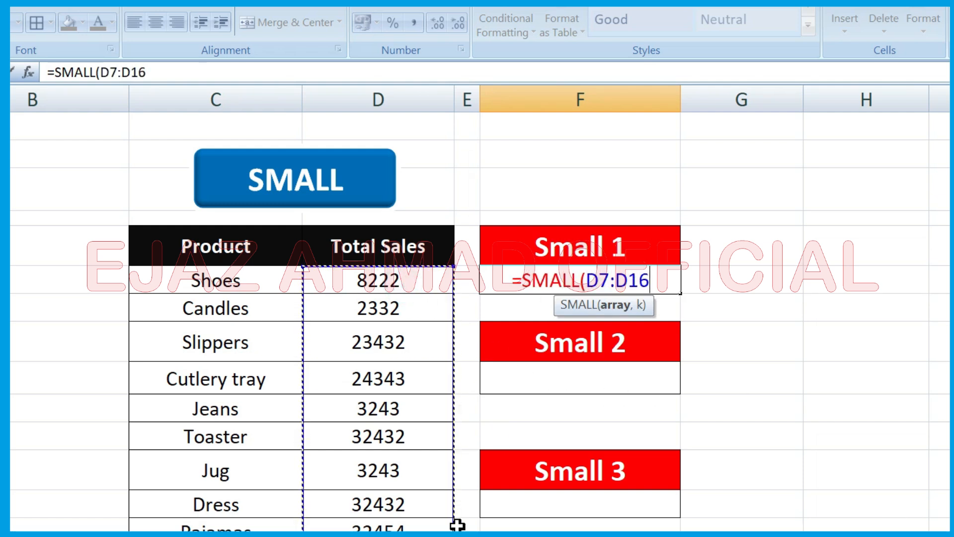
pyautogui.scroll(-1, 593, 361)
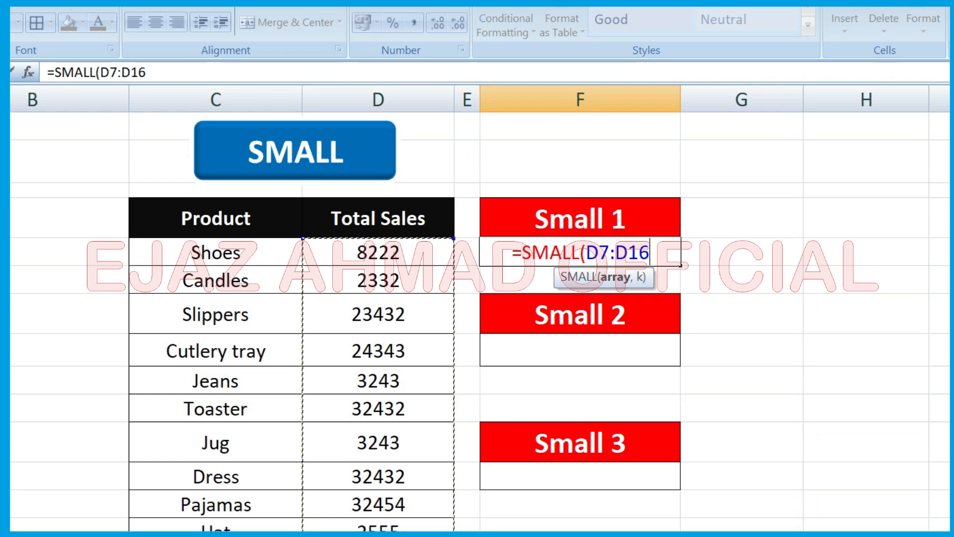
pyautogui.write(',')
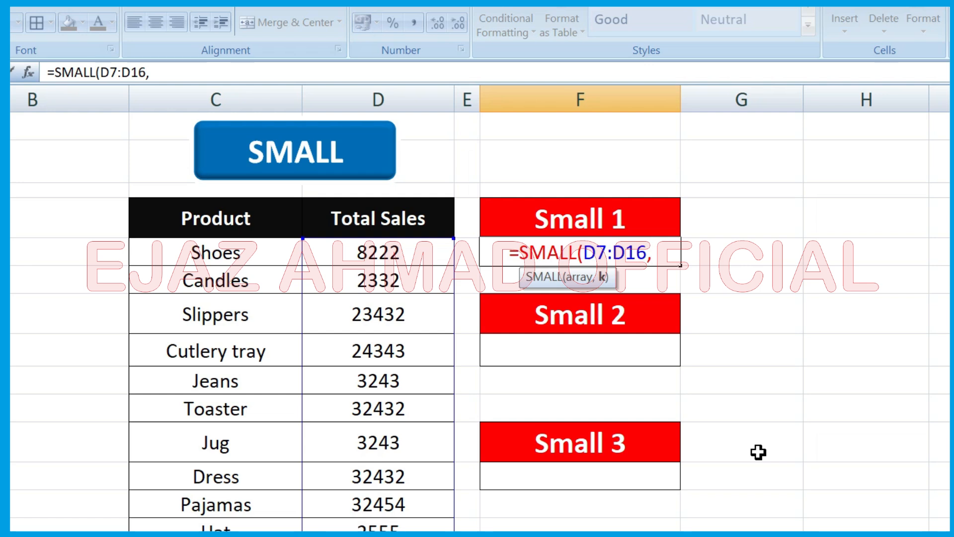
pyautogui.write('1)')
pyautogui.press('Return')
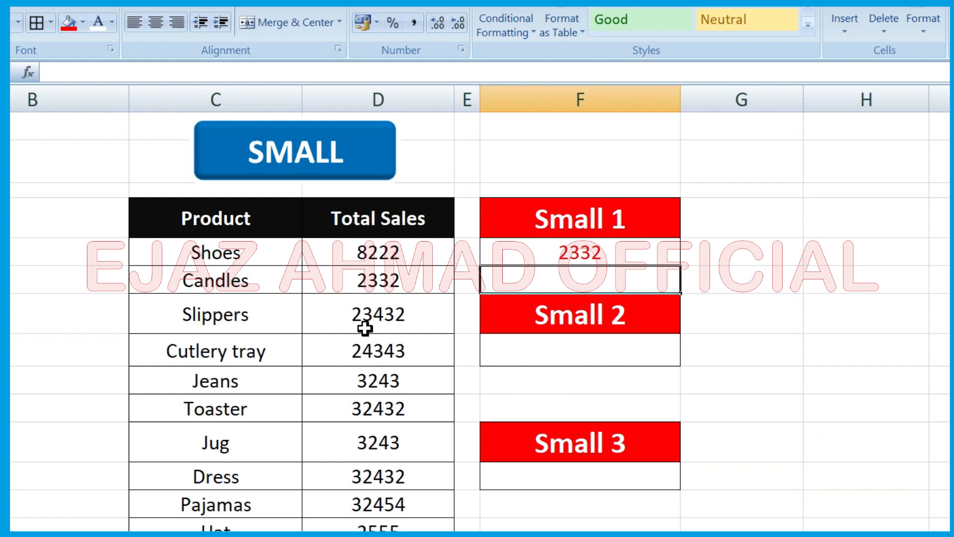
# Enter =SMALL(D7:D16,2) in F10 under Small 2 to find the second-lowest Total Sales value
pyautogui.click(648, 352)
pyautogui.write('=')
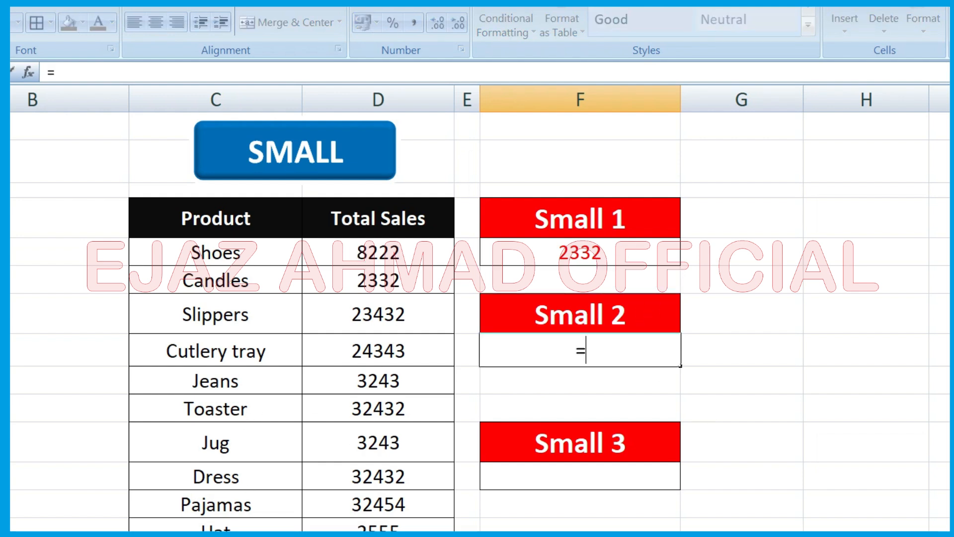
pyautogui.write('sma')
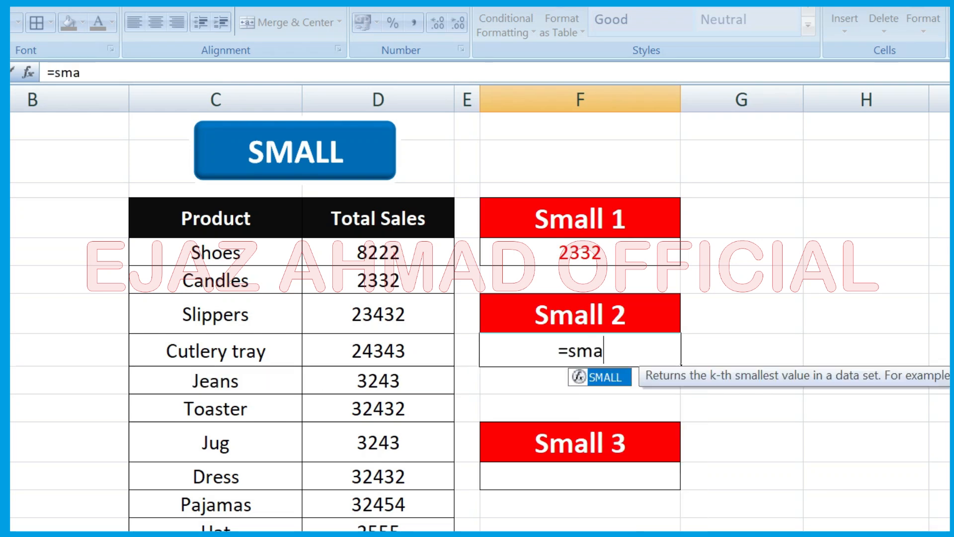
pyautogui.write('ll(')
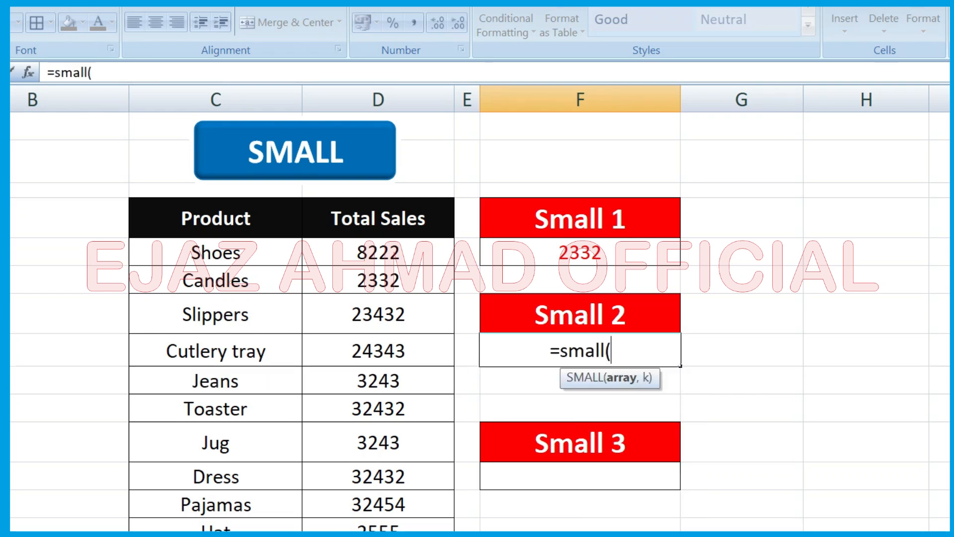
pyautogui.press('BackSpace')
pyautogui.press('Tab')
pyautogui.moveTo(423, 251); pyautogui.dragTo(402, 534)
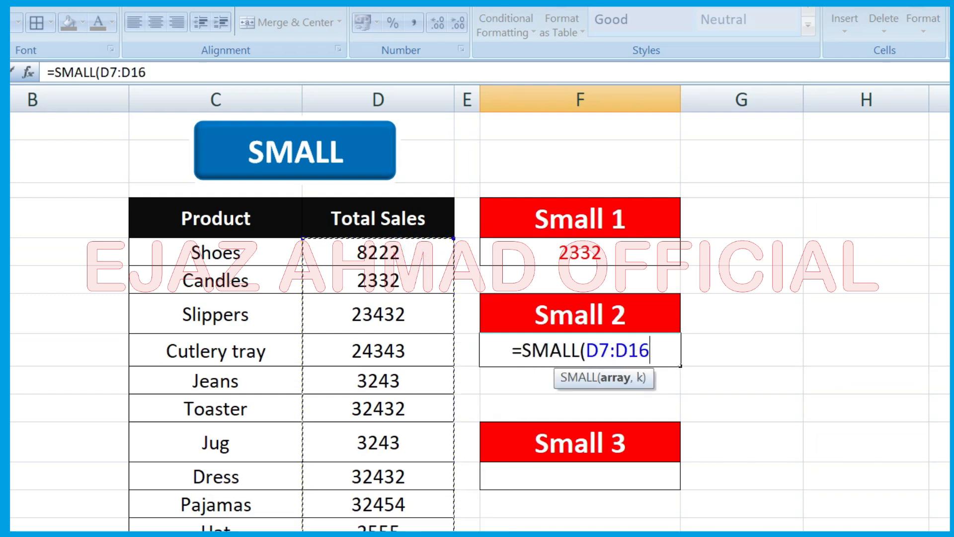
pyautogui.write(',')
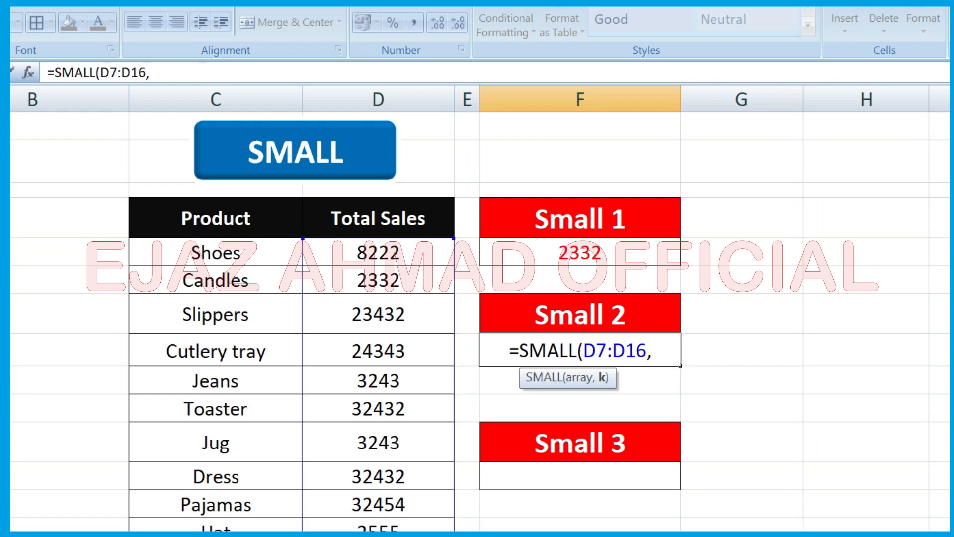
pyautogui.write('2)')
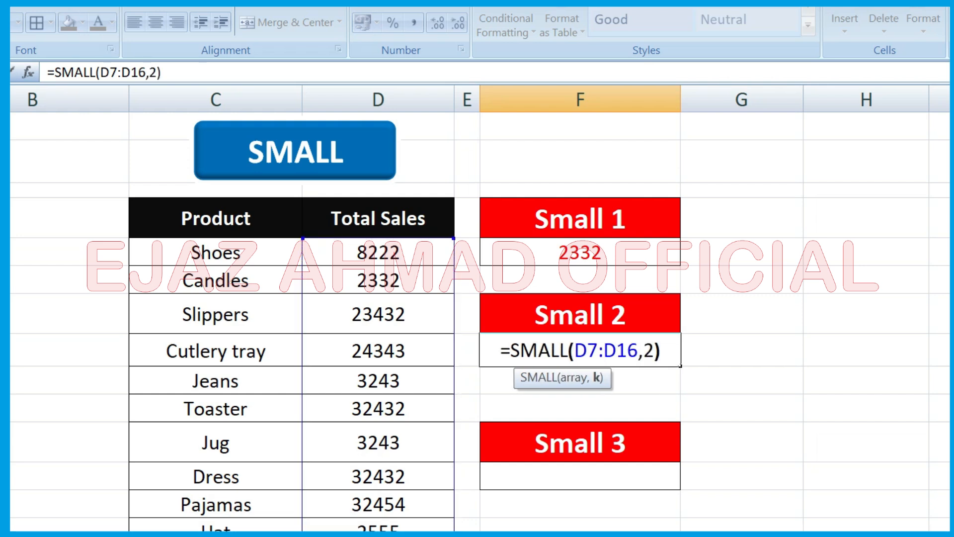
pyautogui.press('Return')
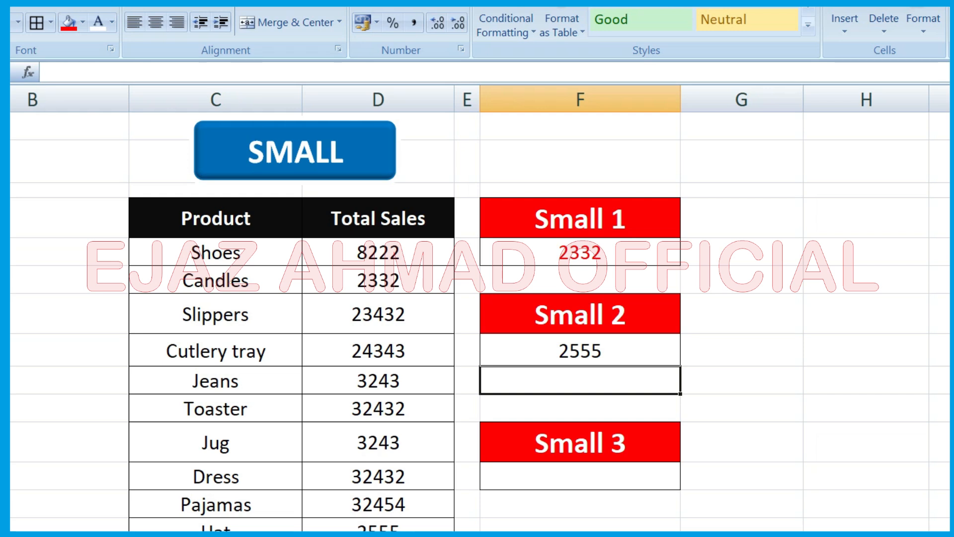
pyautogui.click(641, 351)
# Enter =SMALL(D7:D16,3) in F14 under Small 3 to find the third-lowest Total Sales value
pyautogui.click(627, 472)
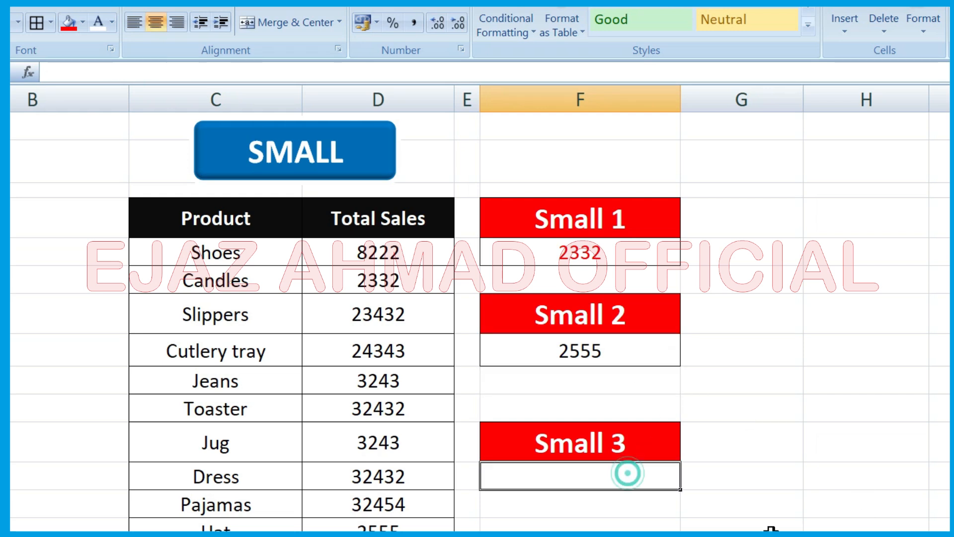
pyautogui.write('=small')
pyautogui.press('Tab')
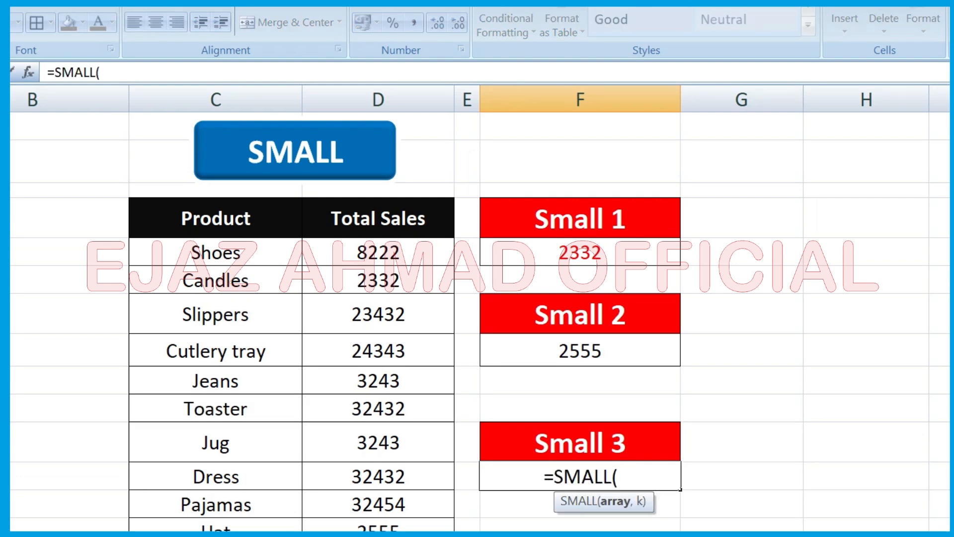
pyautogui.write('(')
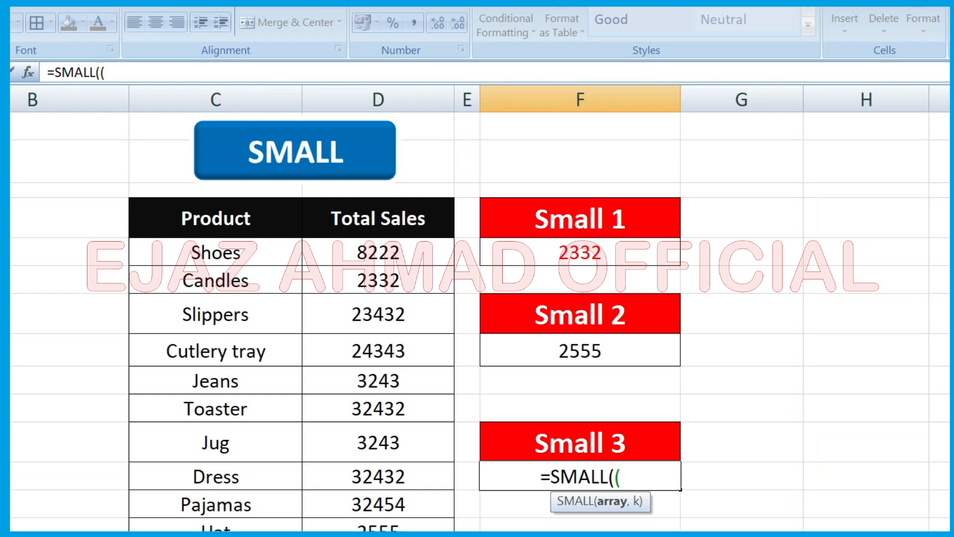
pyautogui.press('BackSpace')
pyautogui.moveTo(368, 255); pyautogui.dragTo(390, 518)
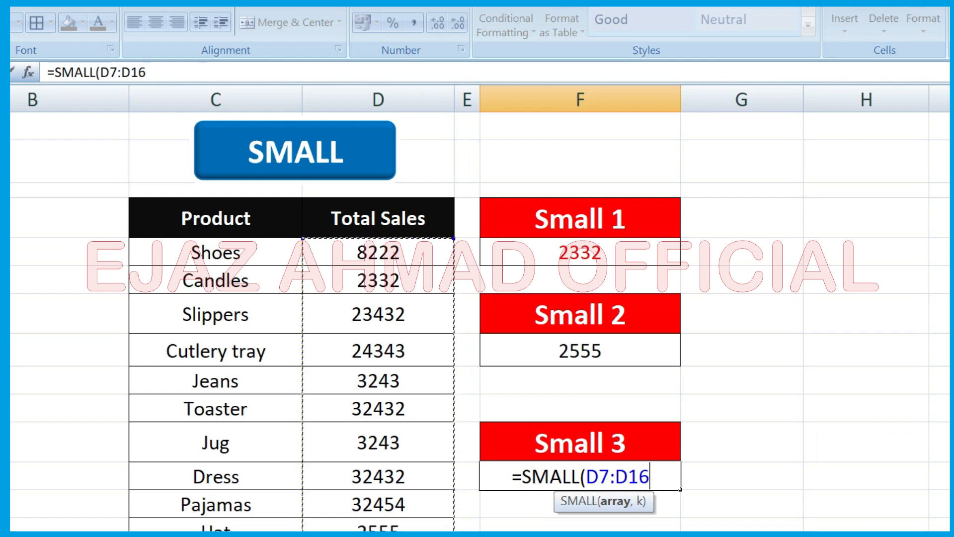
pyautogui.write(',')
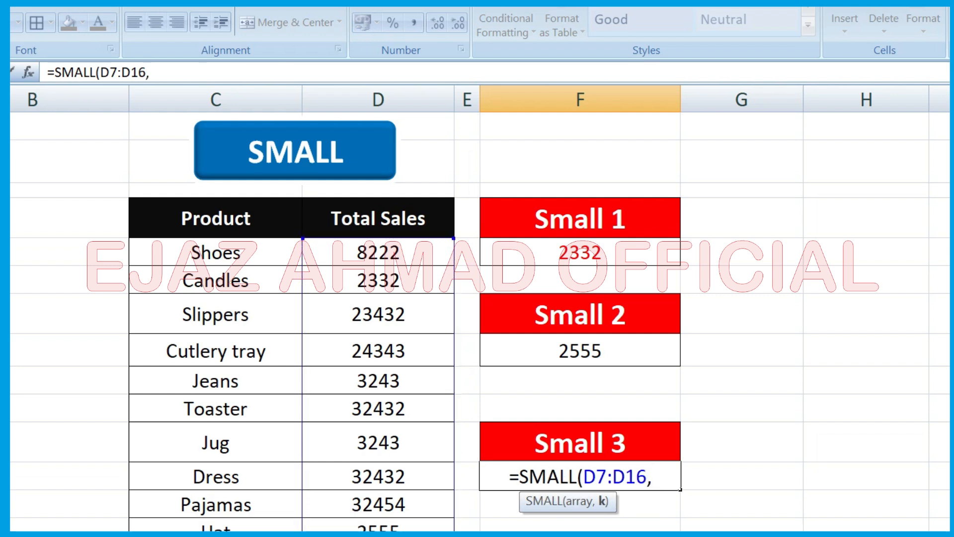
pyautogui.write('3)')
pyautogui.press('Return')
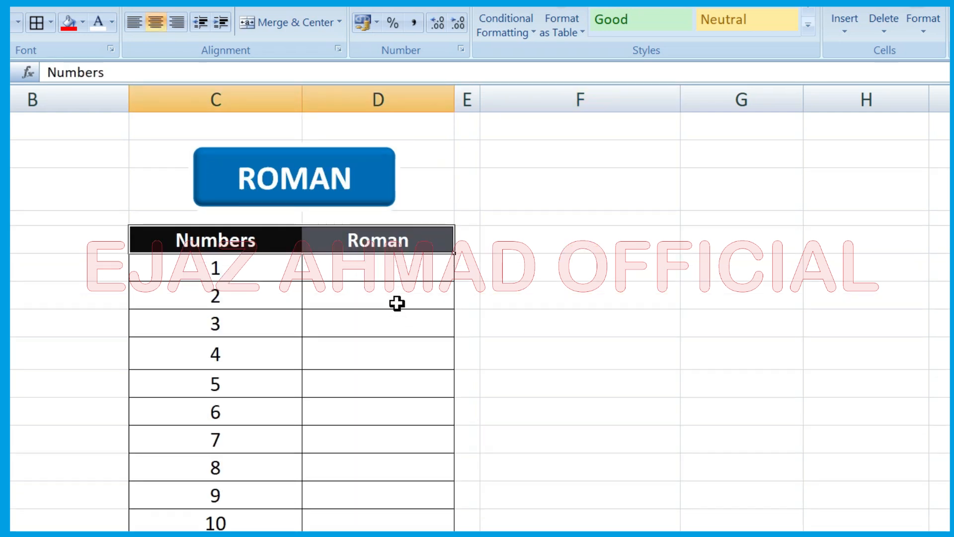
# On the ROMAN sheet, enter =ROMAN(C7) in D7 to convert the first number to a Roman numeral
pyautogui.click(395, 271)
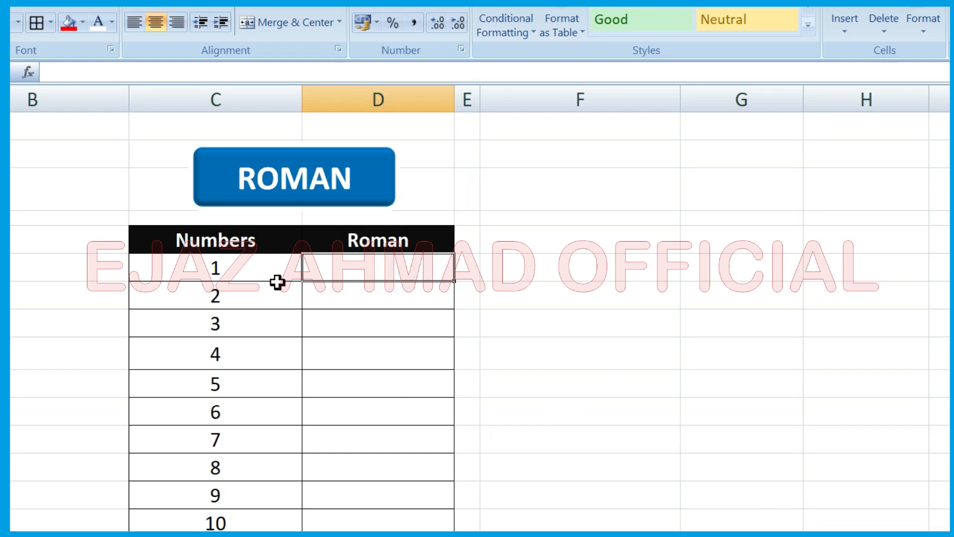
pyautogui.click(264, 497)
pyautogui.moveTo(264, 497); pyautogui.dragTo(264, 520)
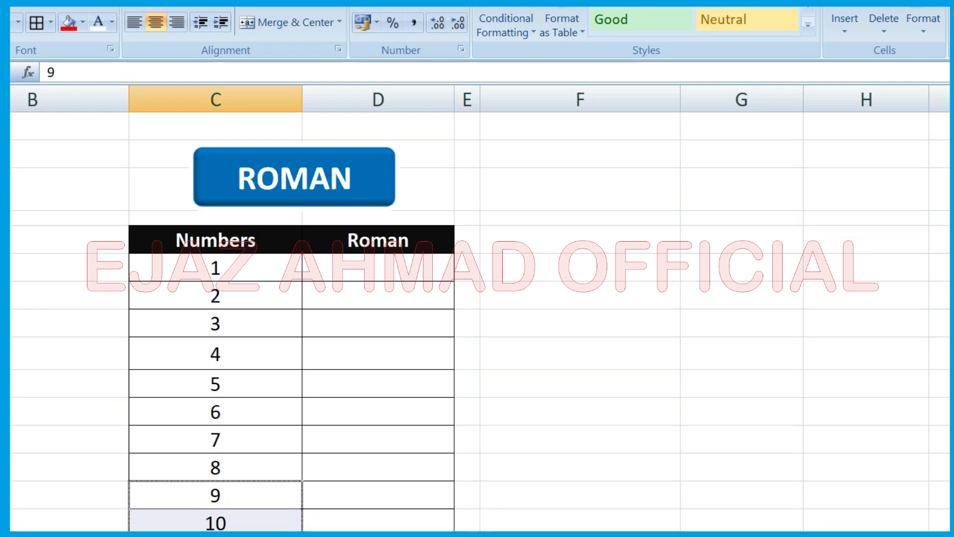
pyautogui.click(396, 271)
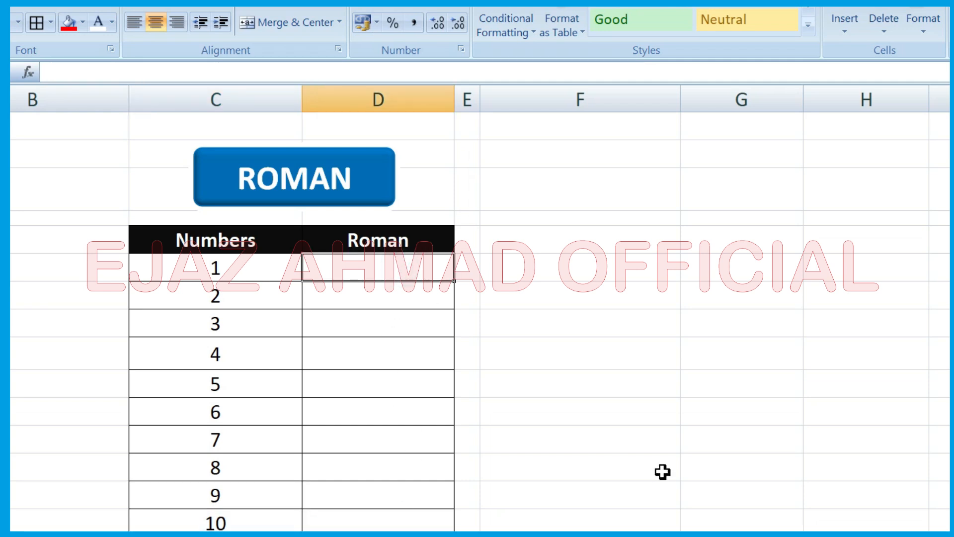
pyautogui.write('=roman')
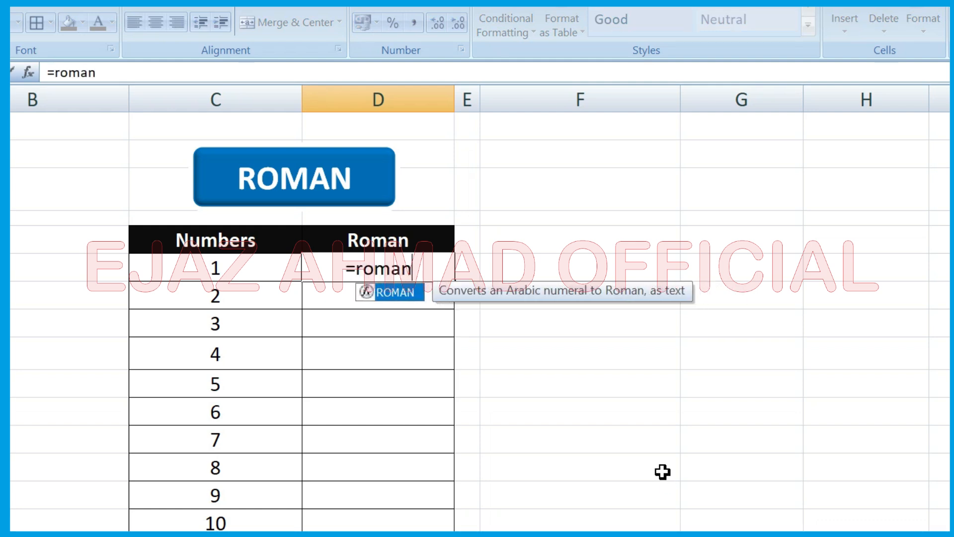
pyautogui.write('(')
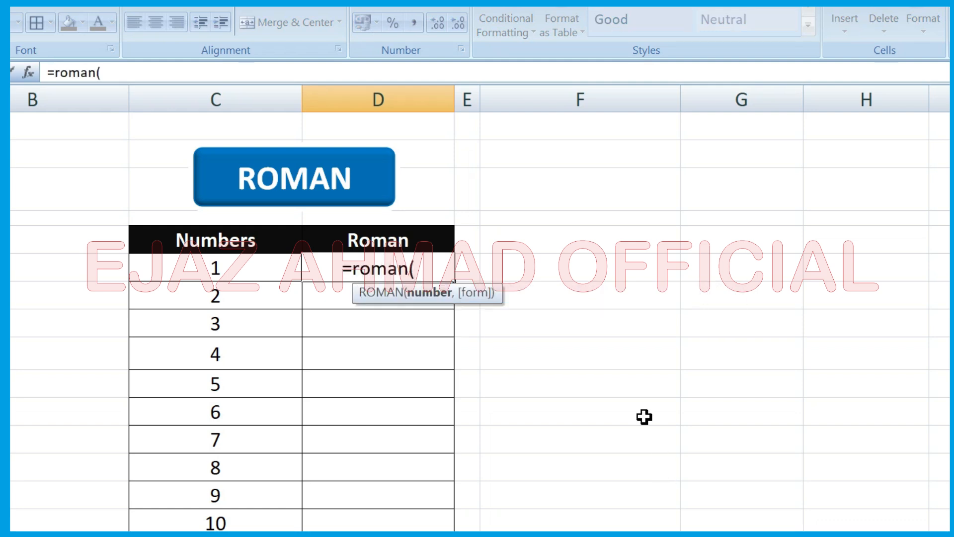
pyautogui.click(228, 272)
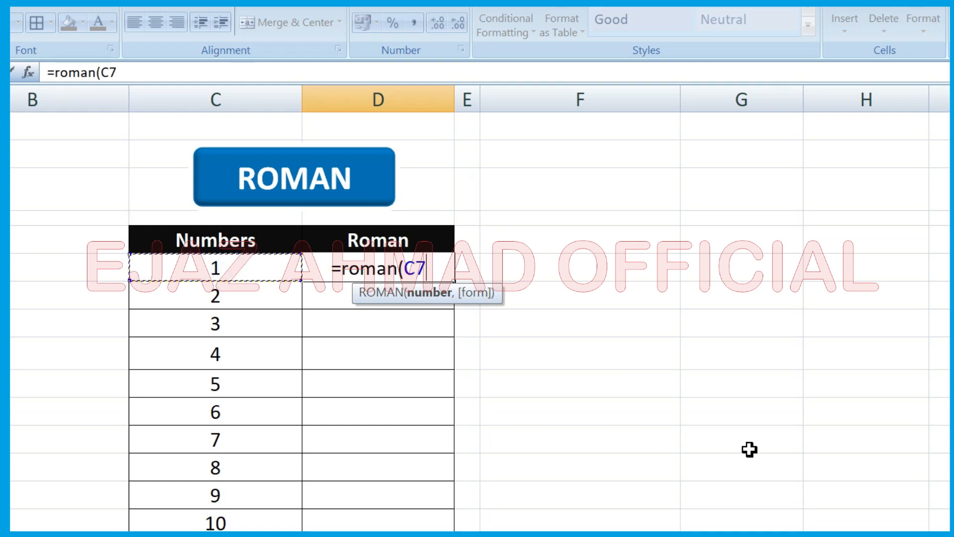
pyautogui.write(')')
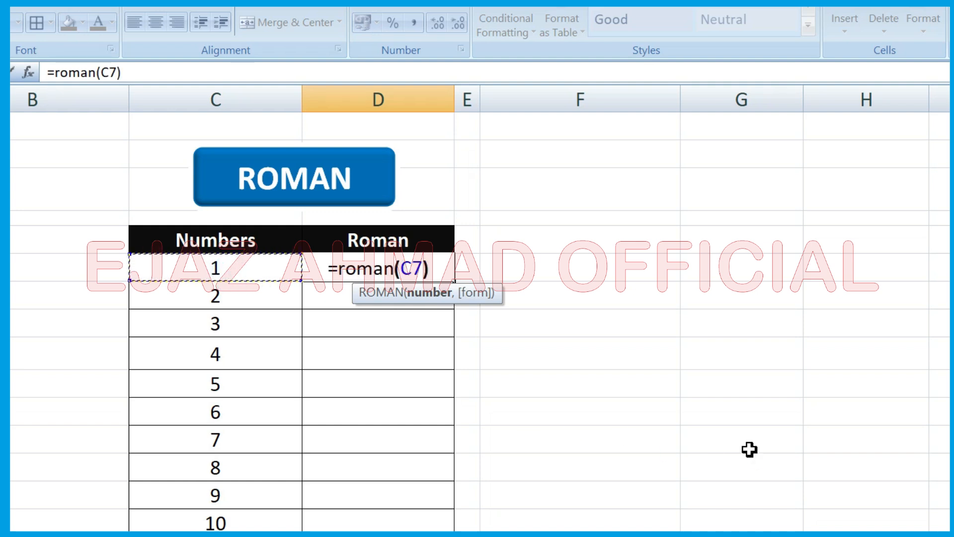
pyautogui.press('Return')
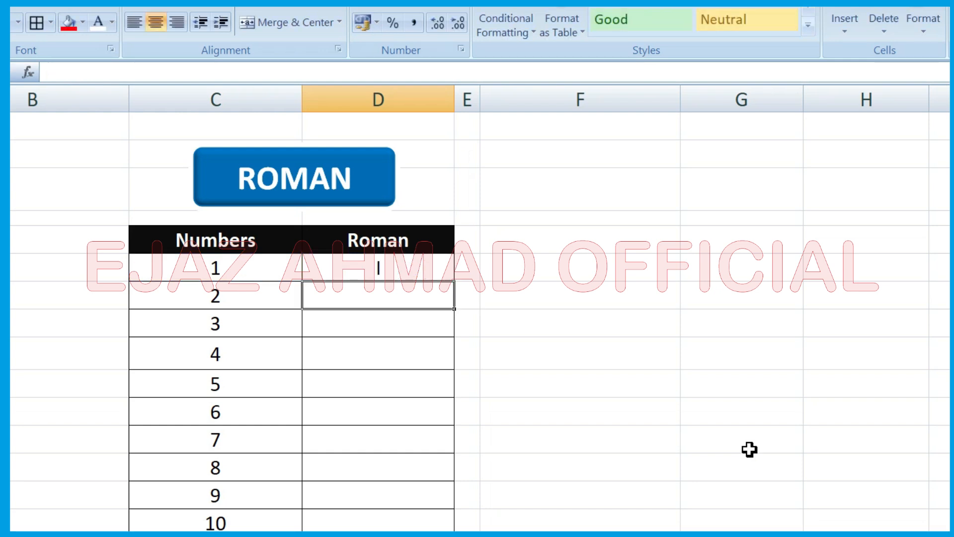
# Fill the ROMAN formula from D7 down the Roman column for the remaining numbers
pyautogui.click(425, 272)
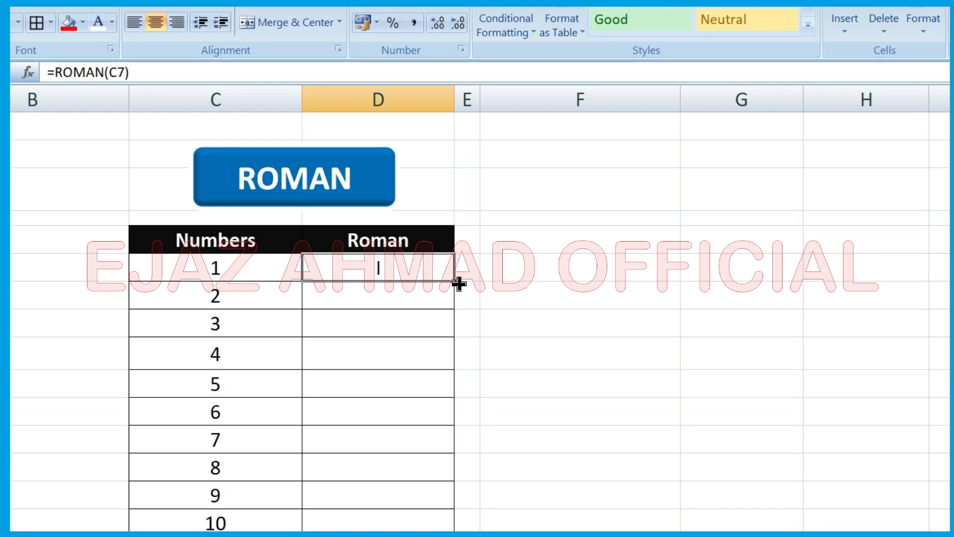
pyautogui.moveTo(409, 268); pyautogui.dragTo(386, 530)
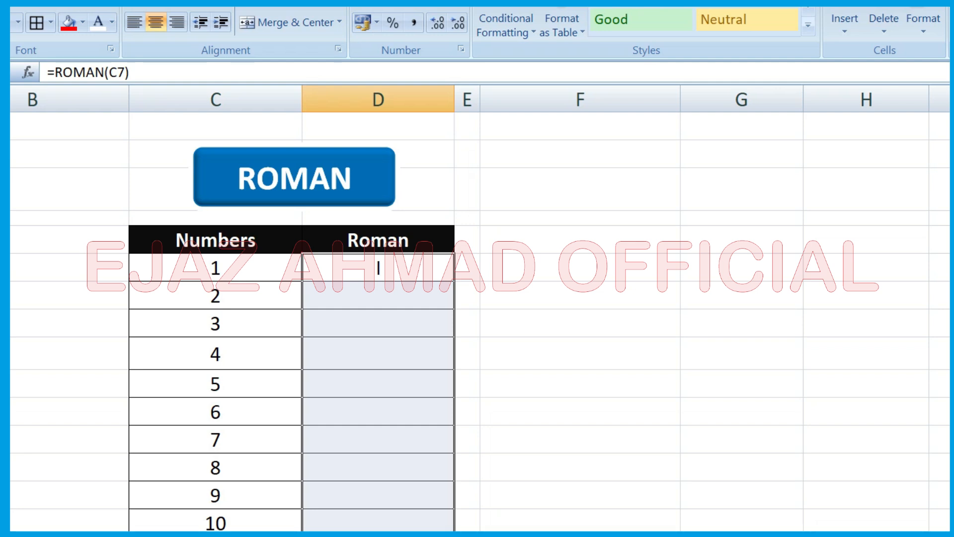
pyautogui.hotkey('ctrl', 'd')
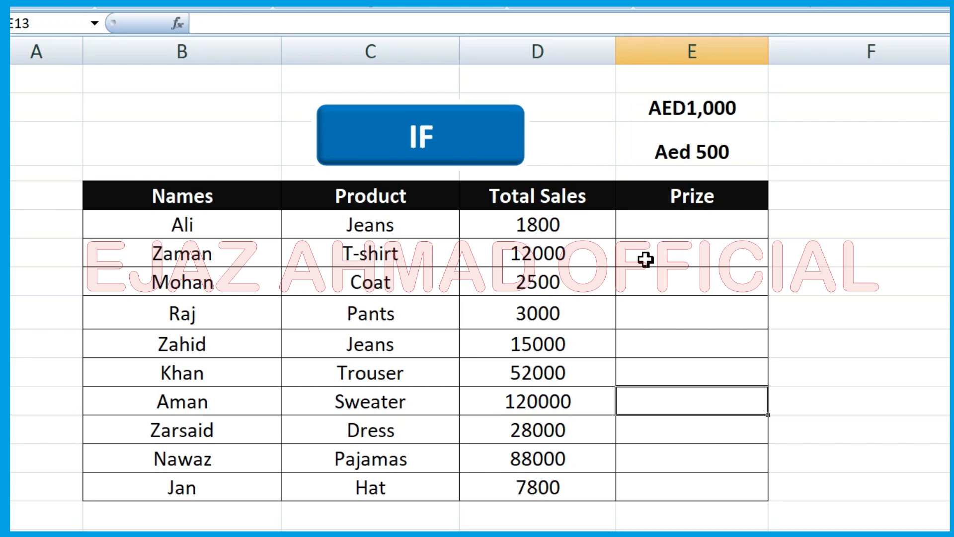
pyautogui.moveTo(232, 204); pyautogui.dragTo(276, 455)
pyautogui.moveTo(415, 196); pyautogui.dragTo(407, 468)
pyautogui.moveTo(570, 204); pyautogui.dragTo(558, 487)
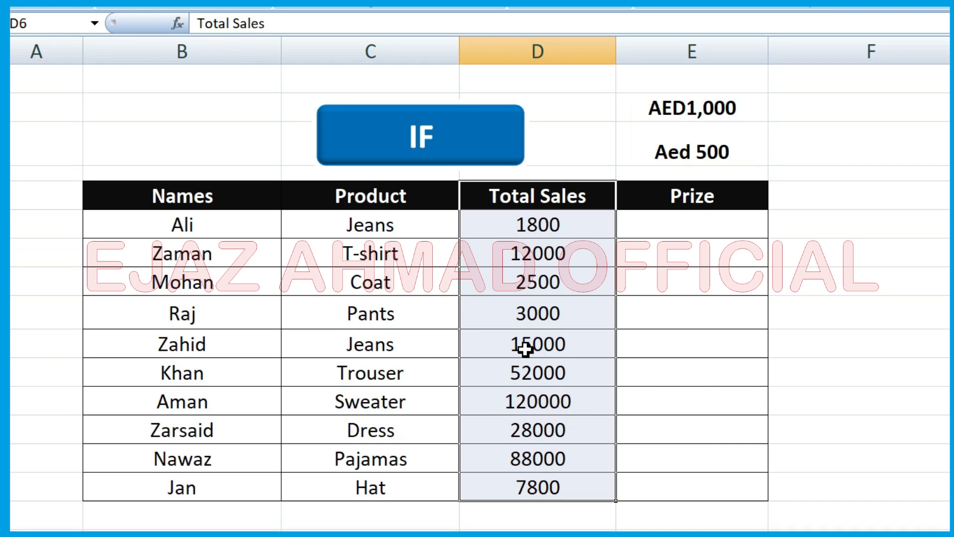
# On the IF sheet, enter =IF(D7>=5000,"1000","500") in E7 to assign the first prize based on Total Sales
pyautogui.click(727, 226)
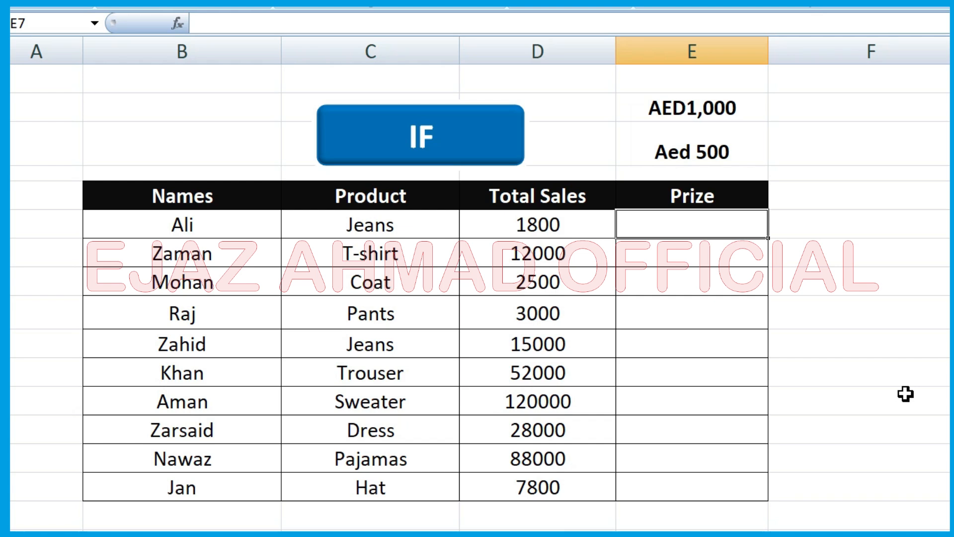
pyautogui.write('=')
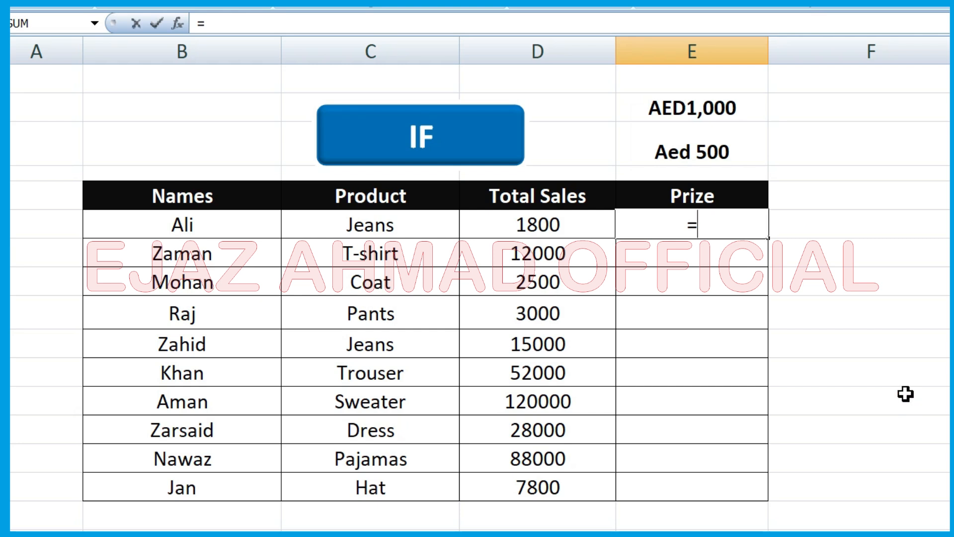
pyautogui.write('if')
pyautogui.press('Tab')
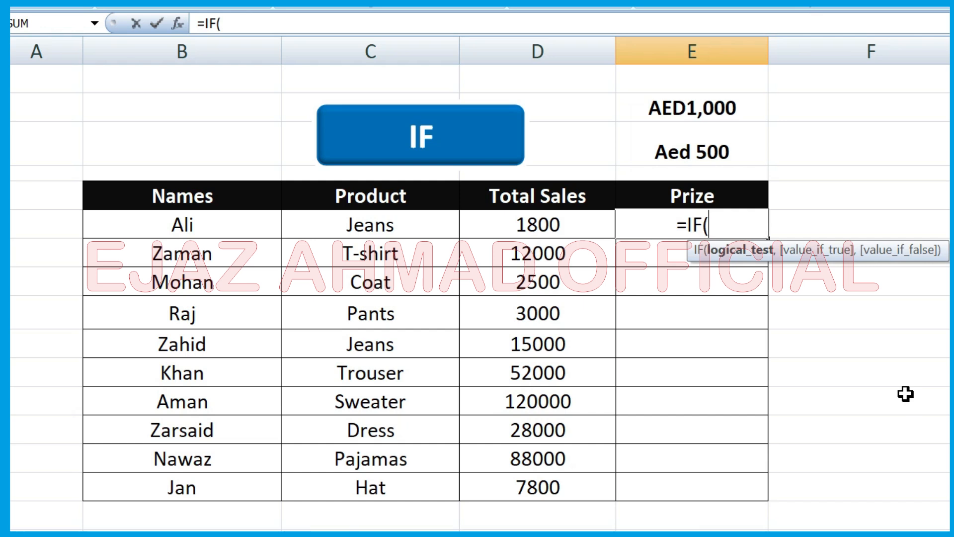
pyautogui.click(563, 225)
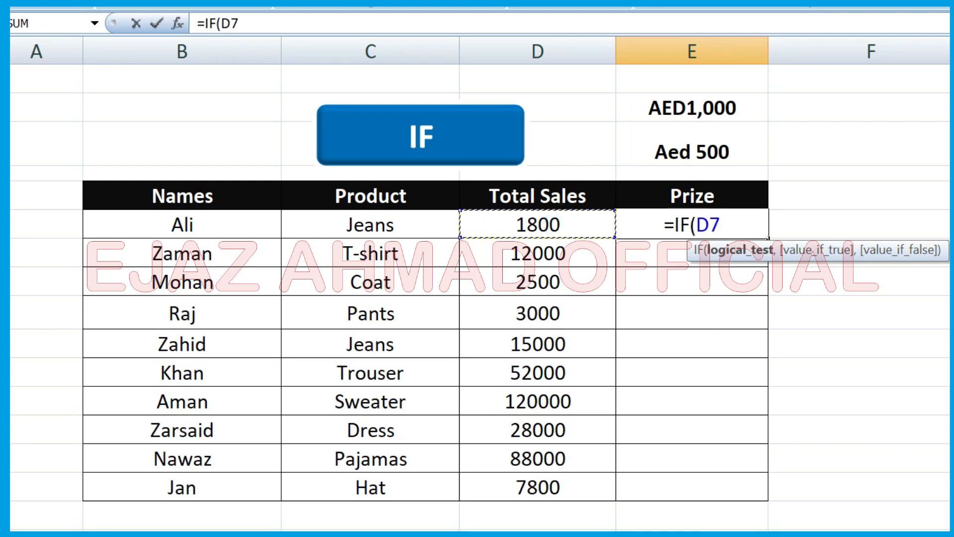
pyautogui.write('>=')
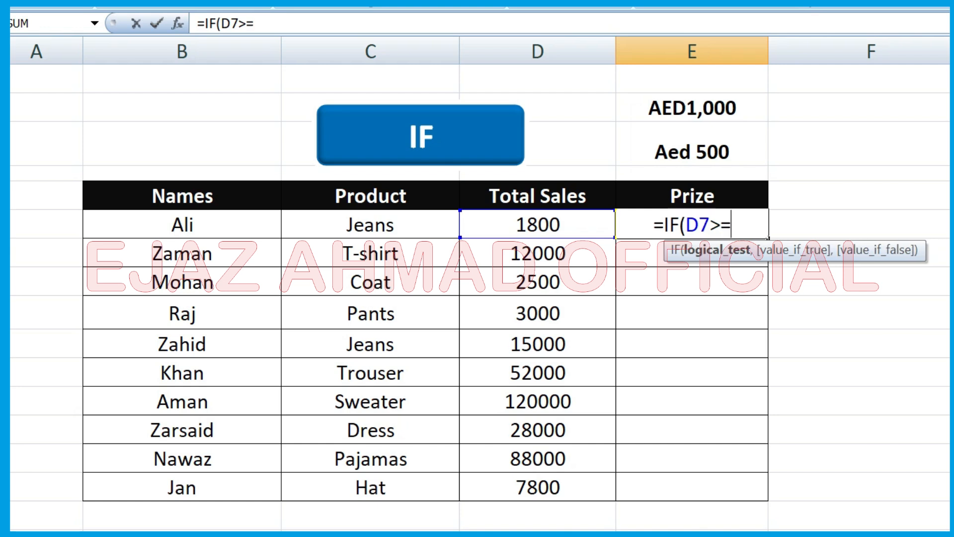
pyautogui.write('5')
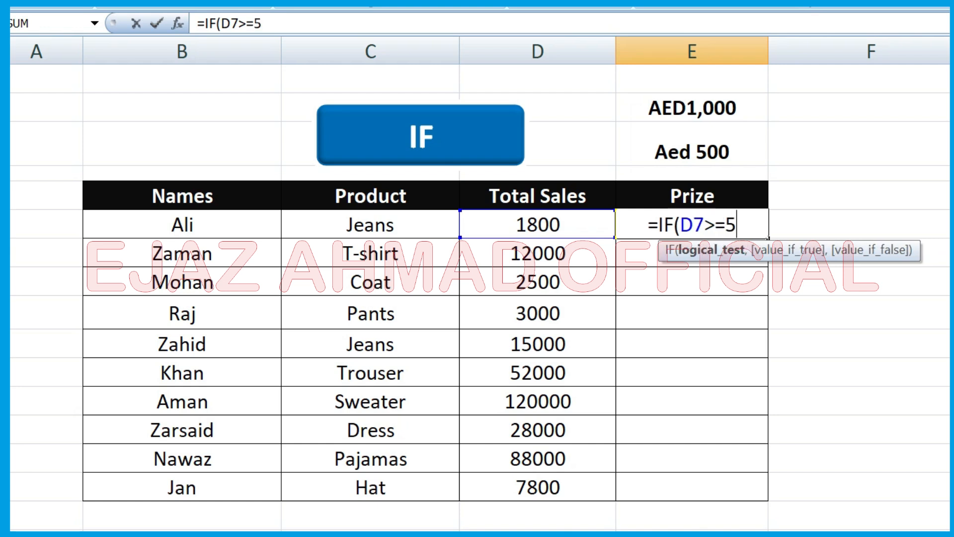
pyautogui.write('000,')
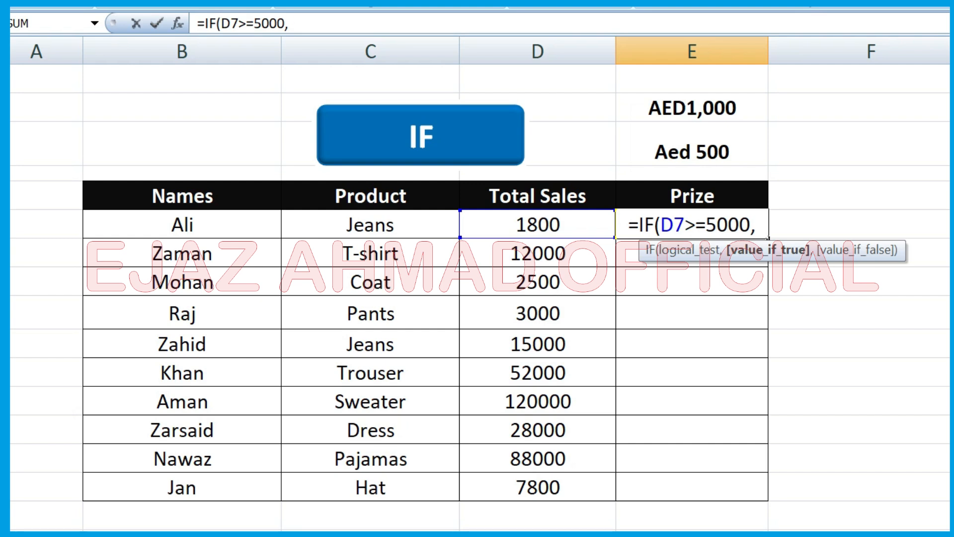
pyautogui.write('"')
pyautogui.write('1000"')
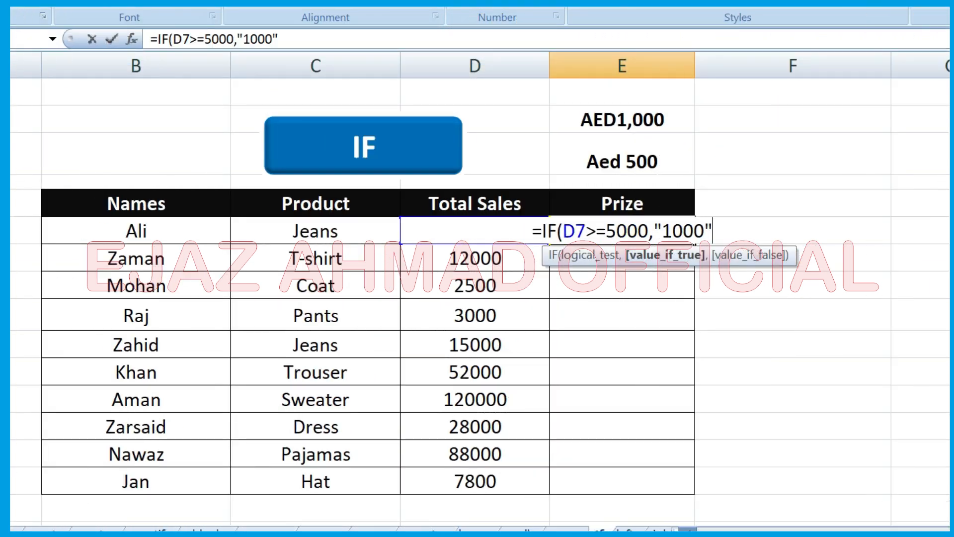
pyautogui.write(',')
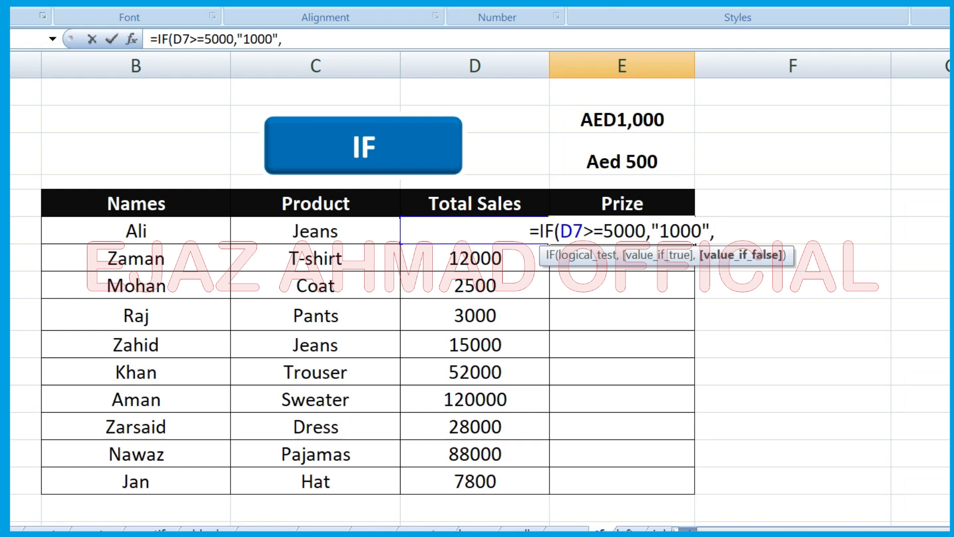
pyautogui.write('"')
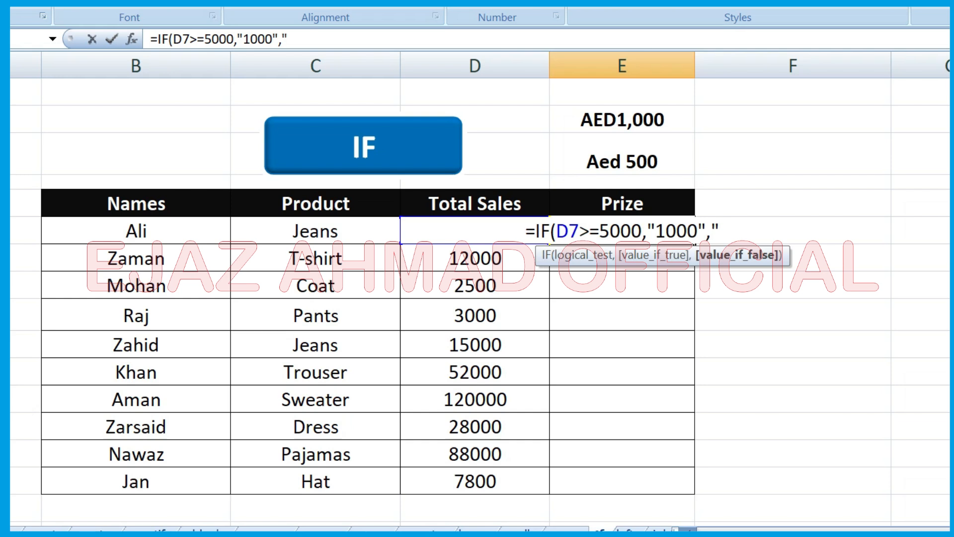
pyautogui.write('500')
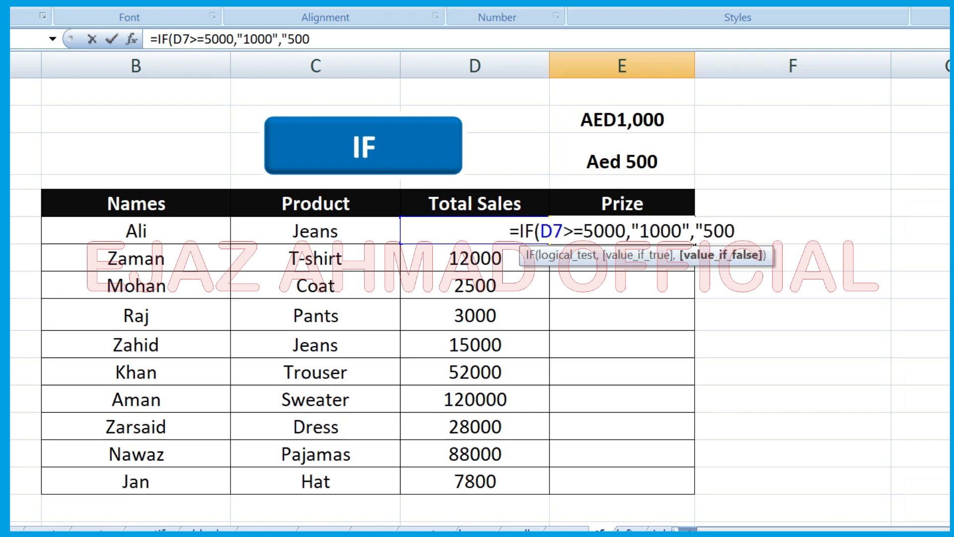
pyautogui.write('")')
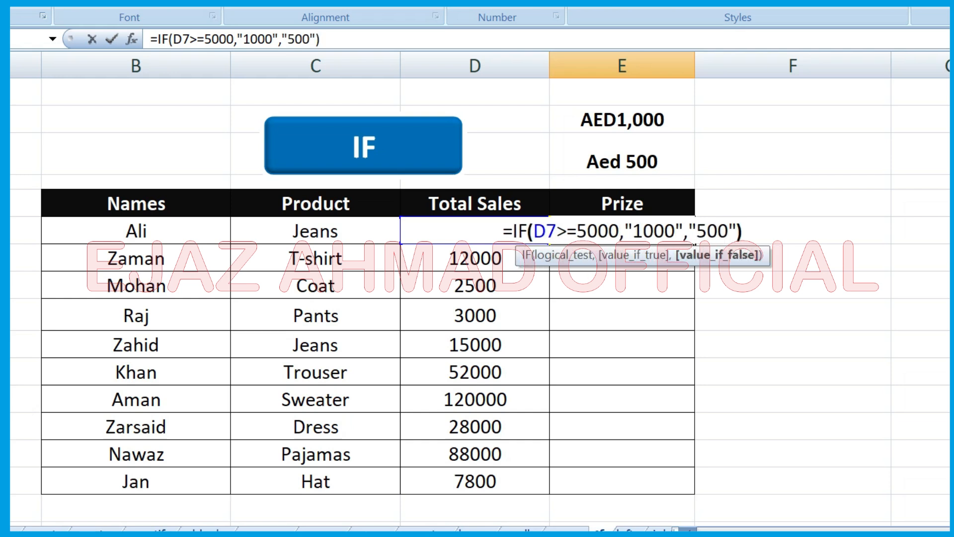
pyautogui.press('Return')
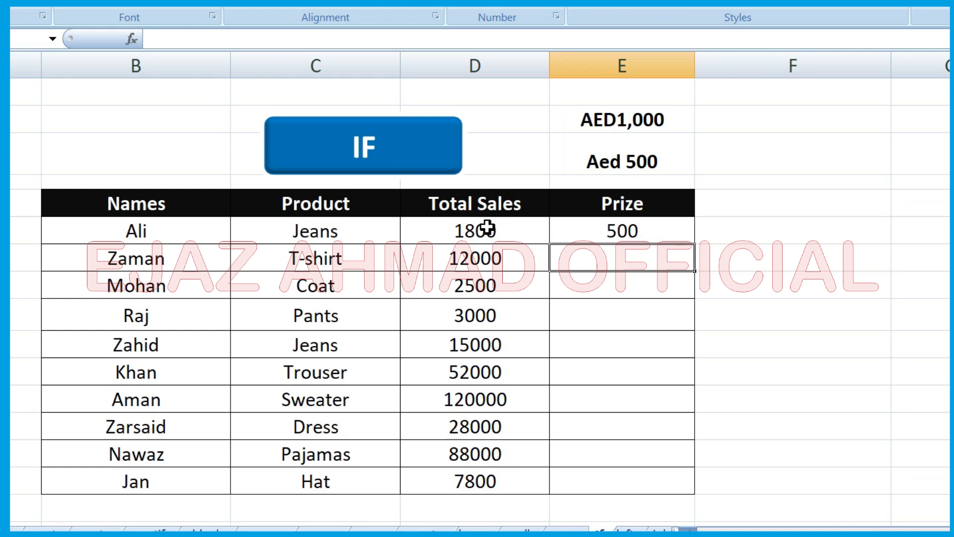
# Fill the IF formula from E7 down the Prize column through E16
pyautogui.click(650, 231)
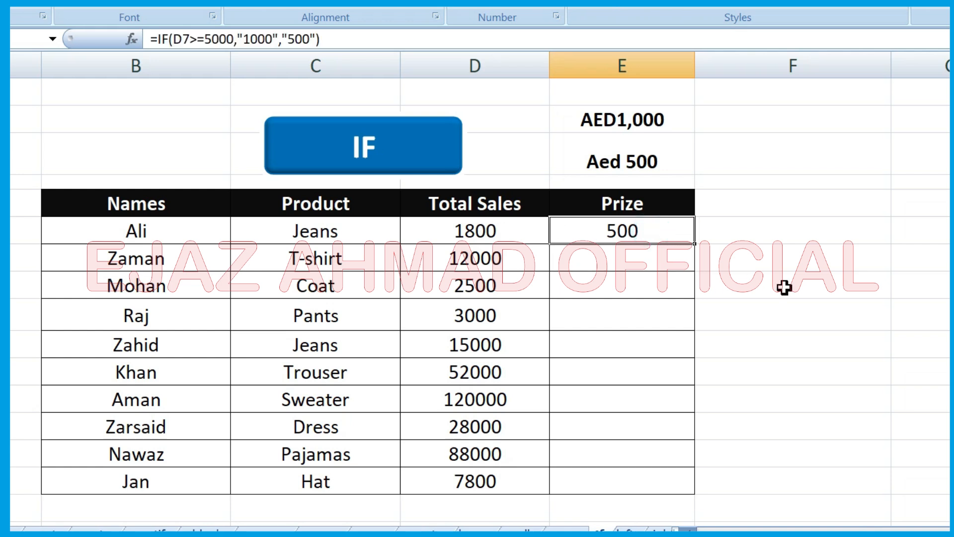
pyautogui.click(670, 234)
pyautogui.moveTo(668, 252); pyautogui.dragTo(651, 475)
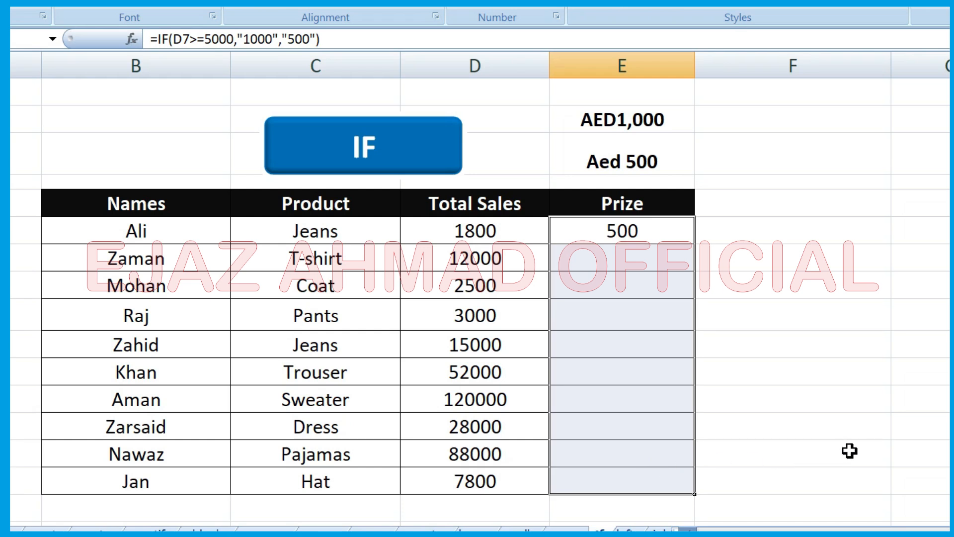
pyautogui.hotkey('ctrl', 'd')
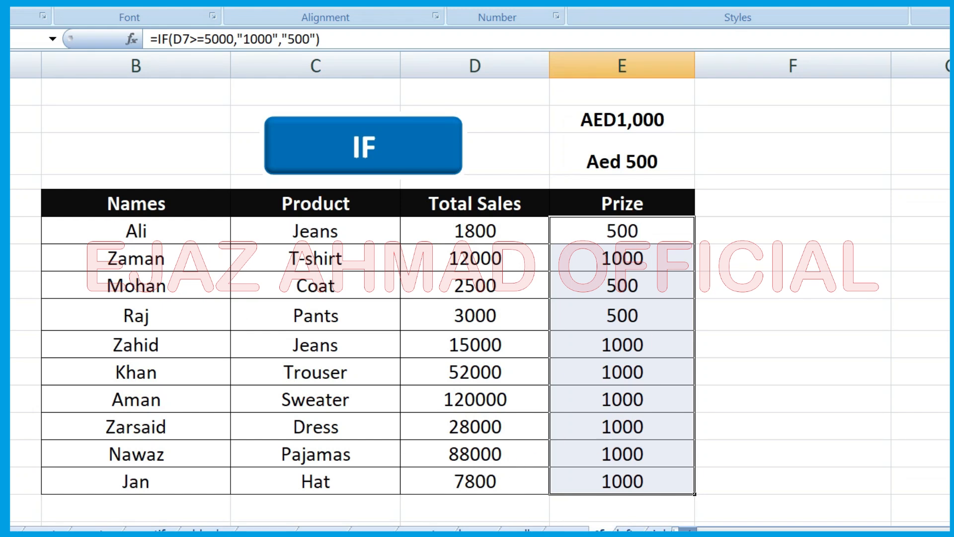
# On the LEFT sheet, enter =LEFT(C7,3) in D7 to extract the first three characters of the first weekday name
pyautogui.click(627, 527)
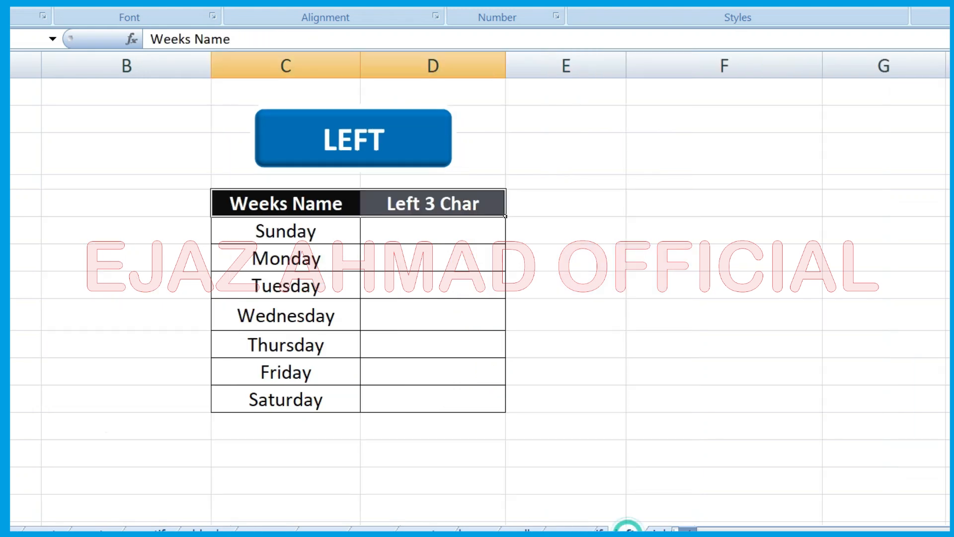
pyautogui.click(466, 241)
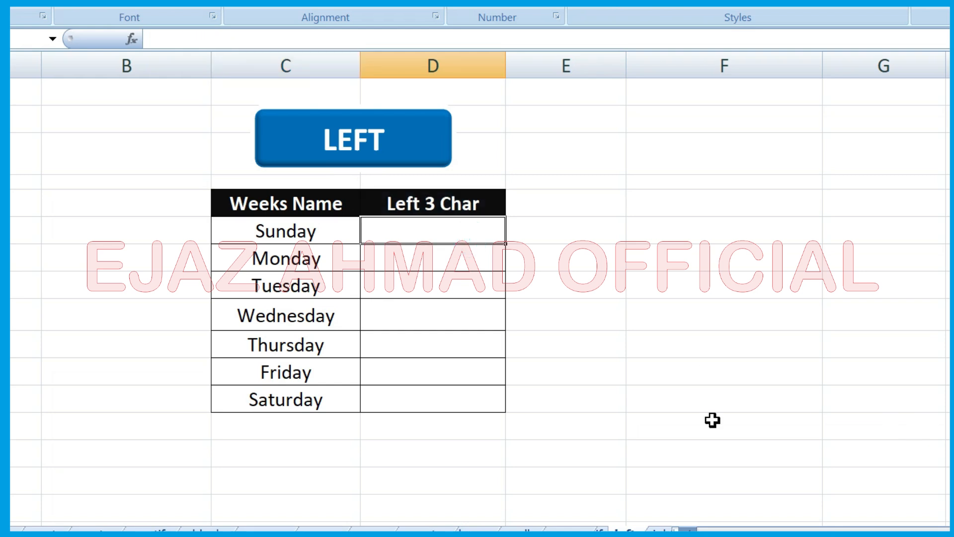
pyautogui.moveTo(323, 231); pyautogui.dragTo(304, 398)
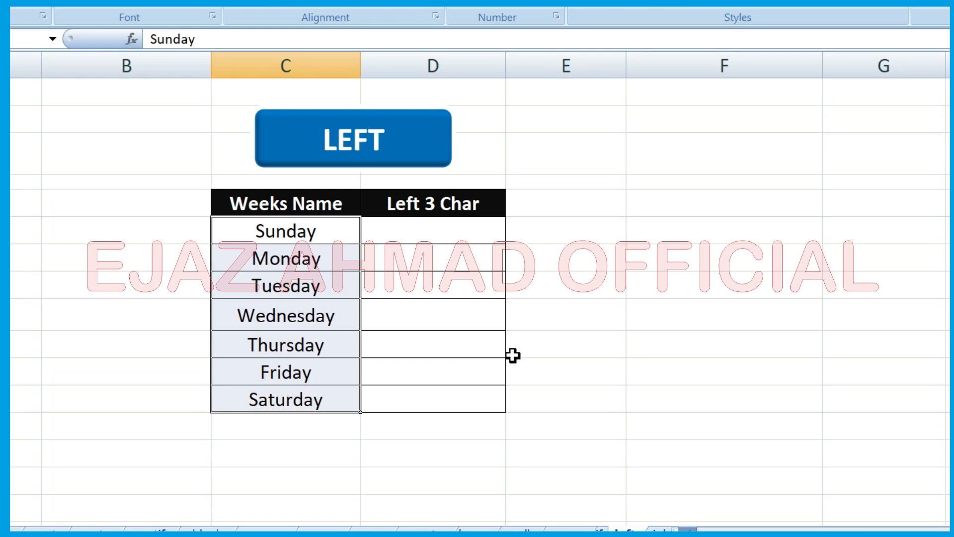
pyautogui.click(447, 235)
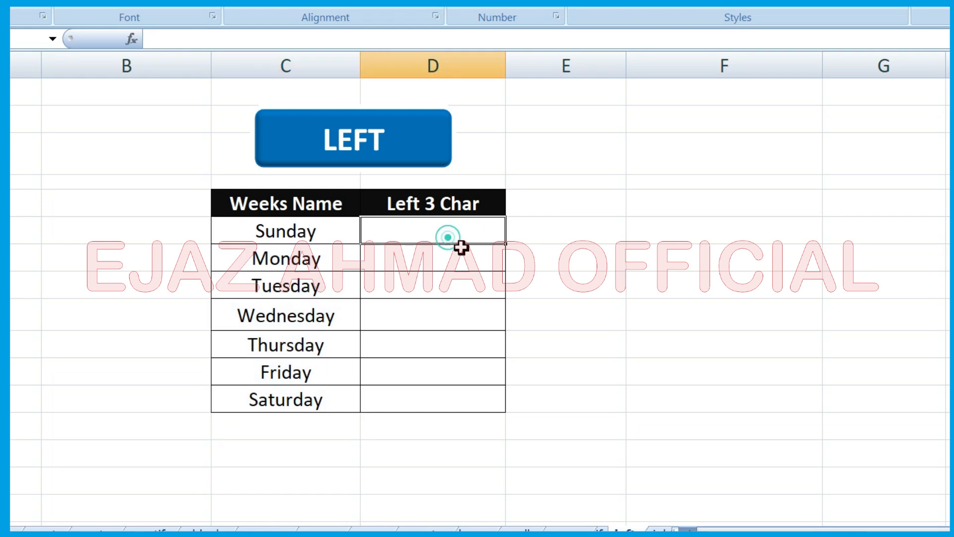
pyautogui.write('=les')
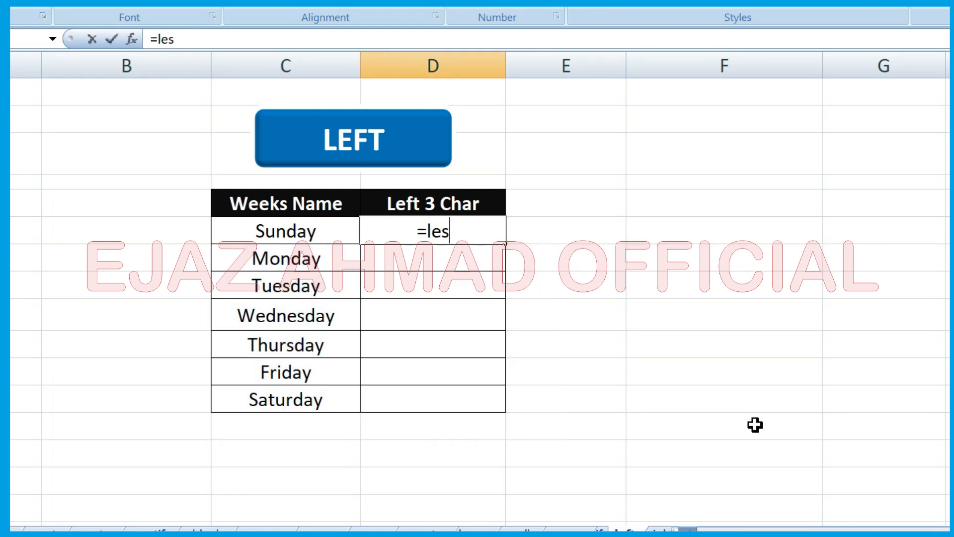
pyautogui.press('BackSpace')
pyautogui.write('ft')
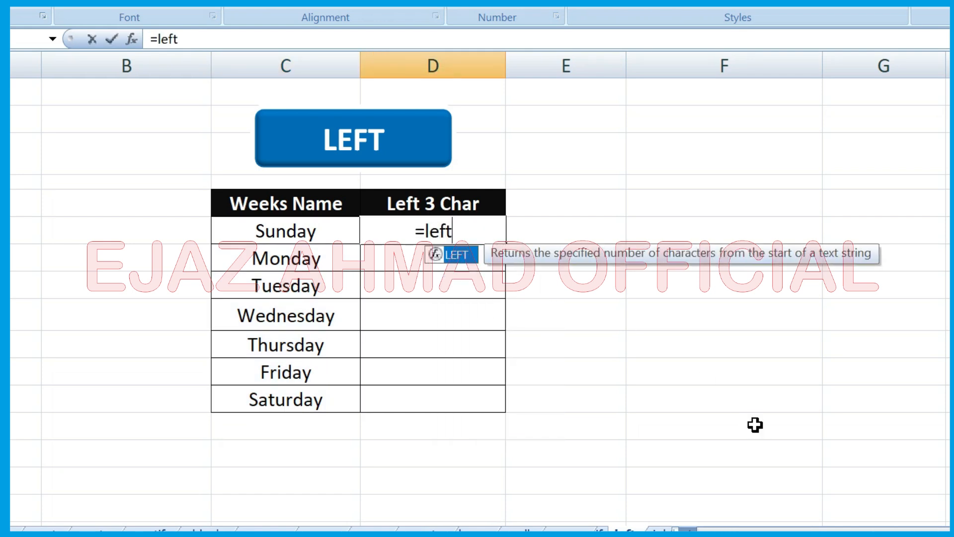
pyautogui.write('(')
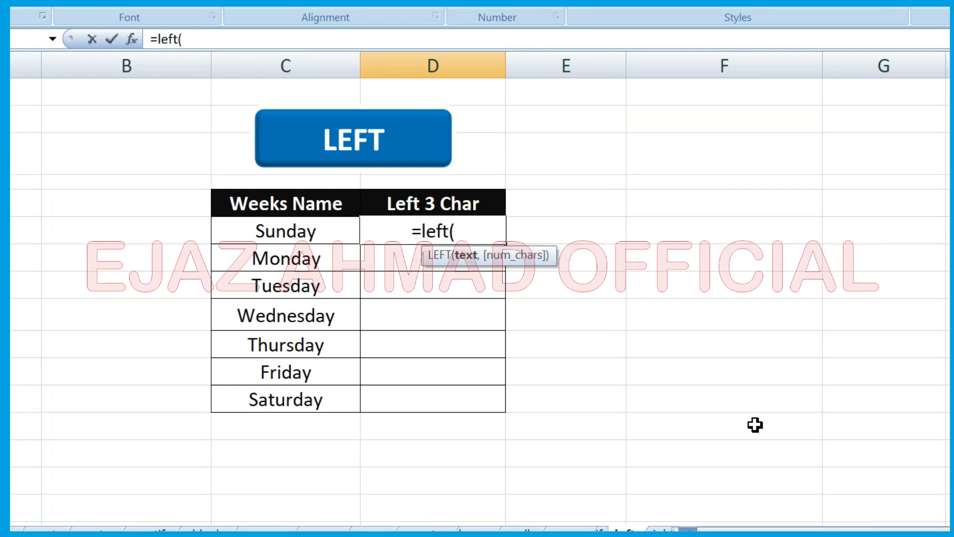
pyautogui.click(318, 227)
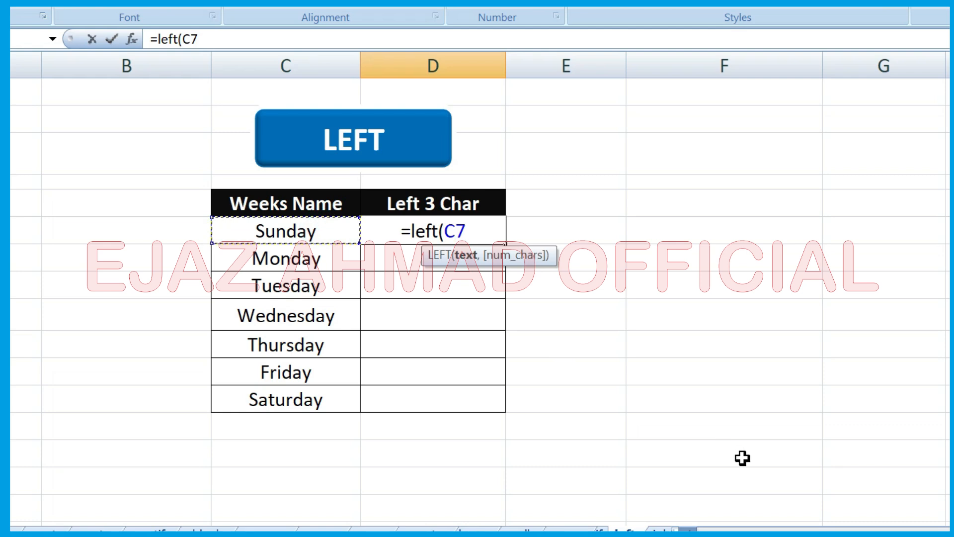
pyautogui.write(',')
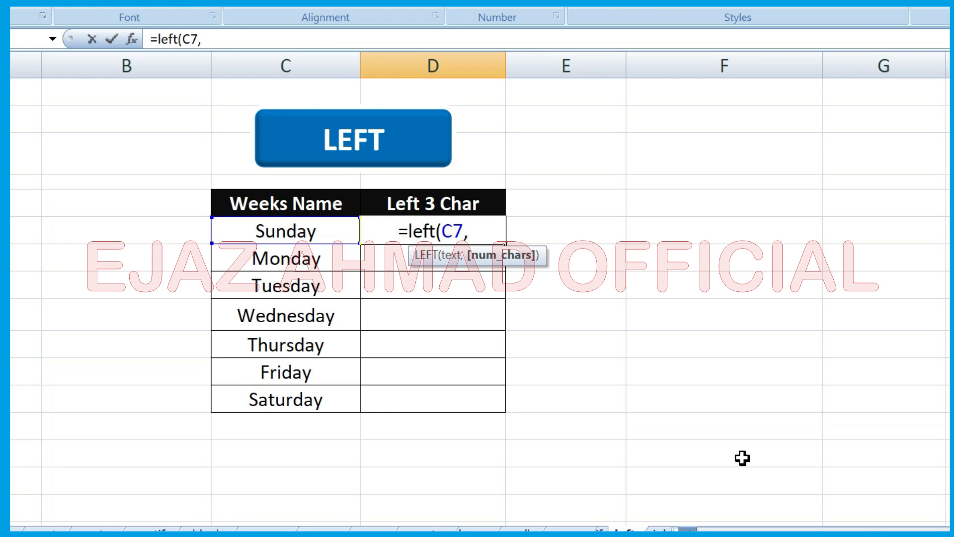
pyautogui.write('3')
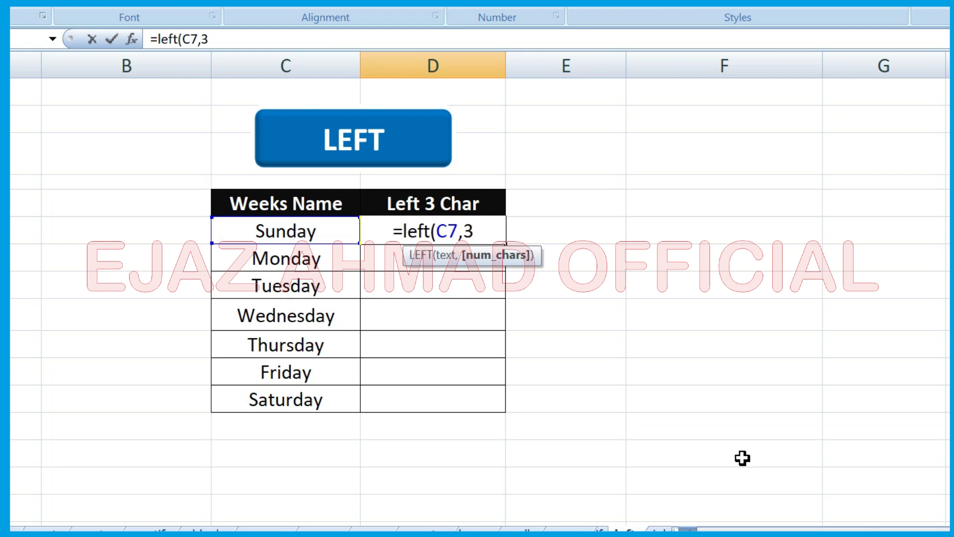
pyautogui.write(')')
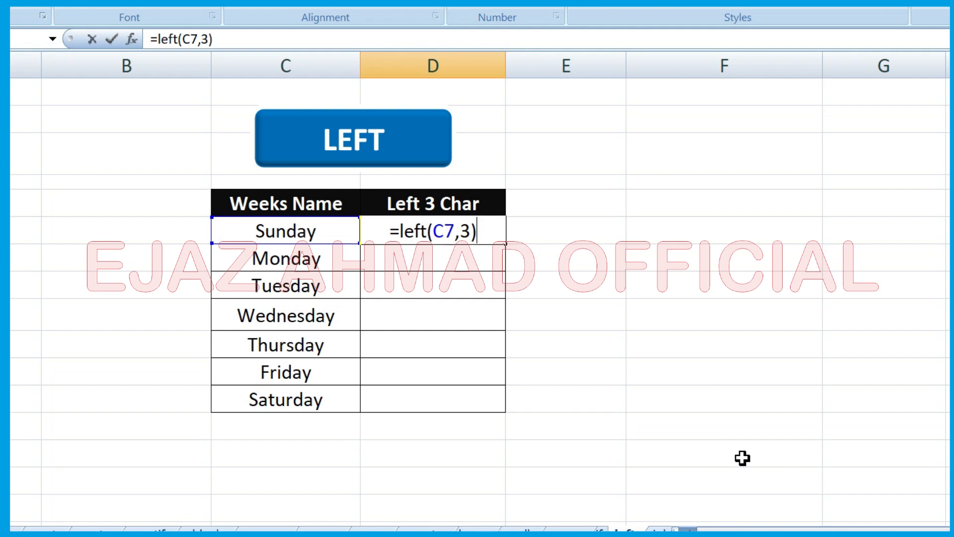
pyautogui.press('Return')
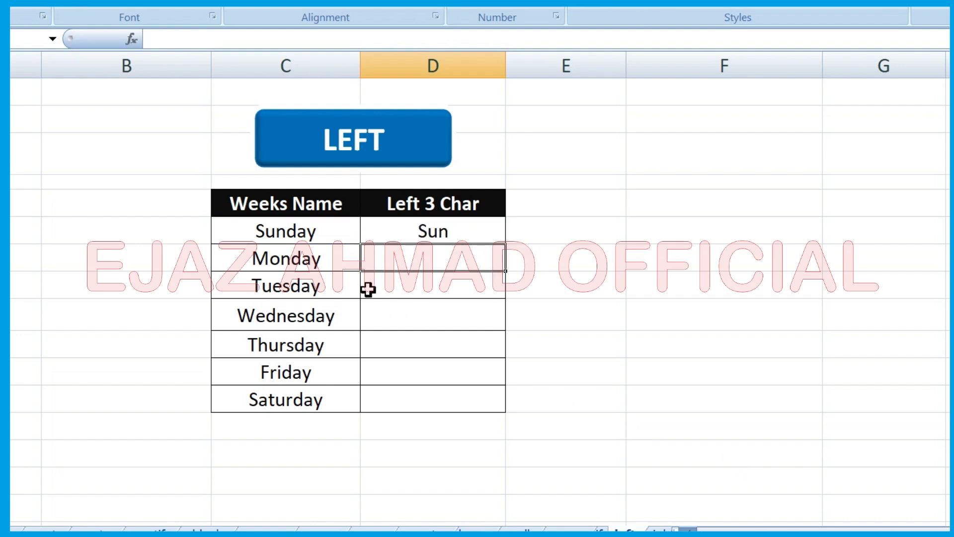
# Fill the LEFT formula from D7 down the Left 3 Char column through the Saturday row
pyautogui.click(491, 227)
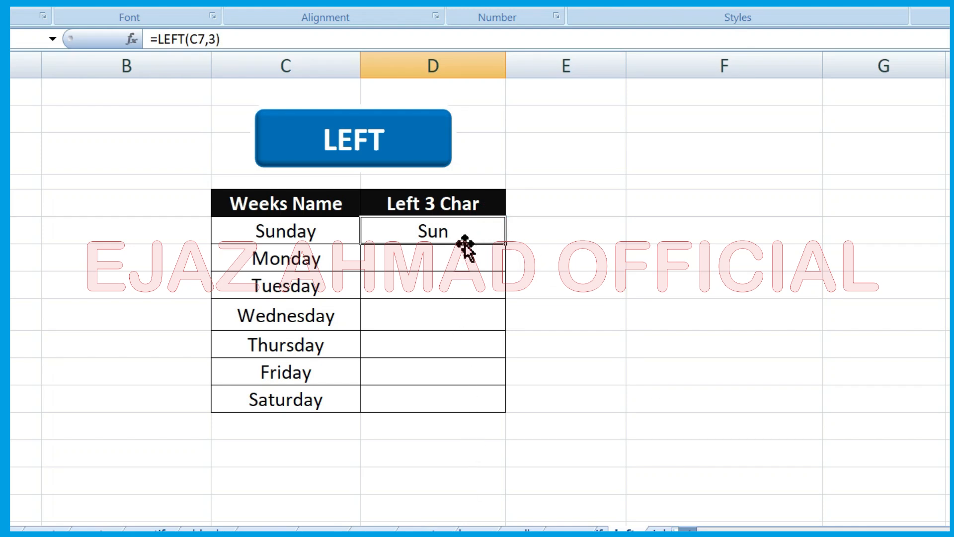
pyautogui.moveTo(488, 234); pyautogui.dragTo(470, 400)
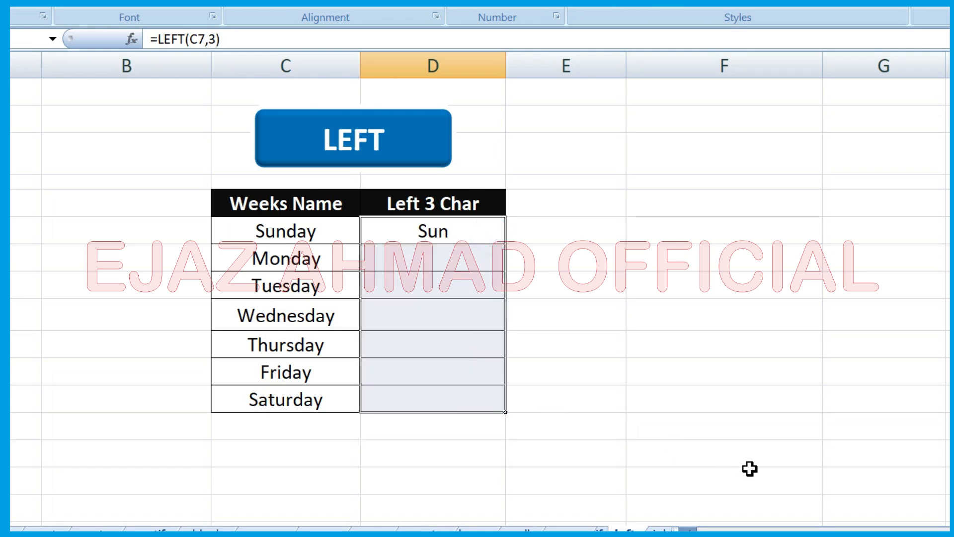
pyautogui.hotkey('ctrl', 'd')
pyautogui.keyDown('ctrl'); pyautogui.click(792, 481); pyautogui.keyUp('ctrl')
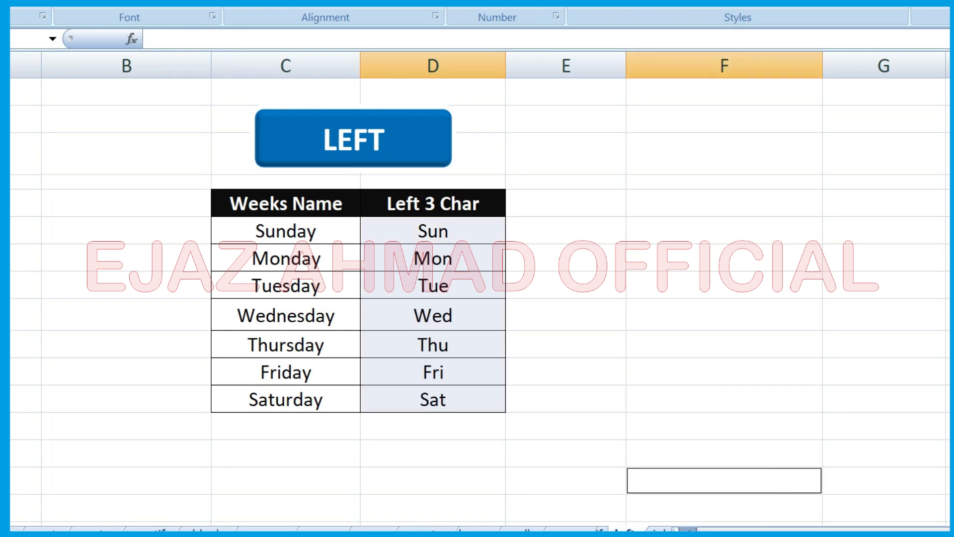
# On the RIGHT sheet, enter =RIGHT(C7,4) in D7 to extract the last four digits of the first mobile number
pyautogui.click(647, 530)
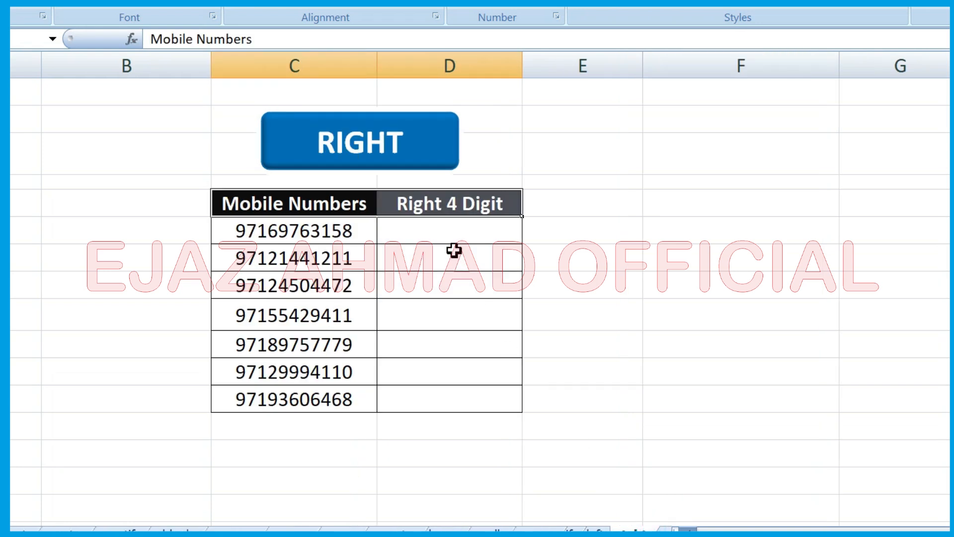
pyautogui.click(451, 235)
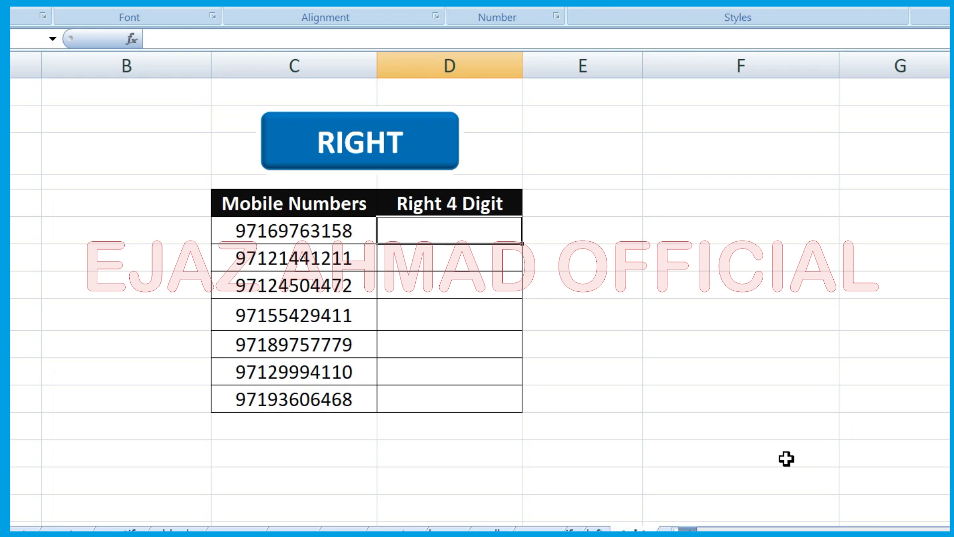
pyautogui.write('=right')
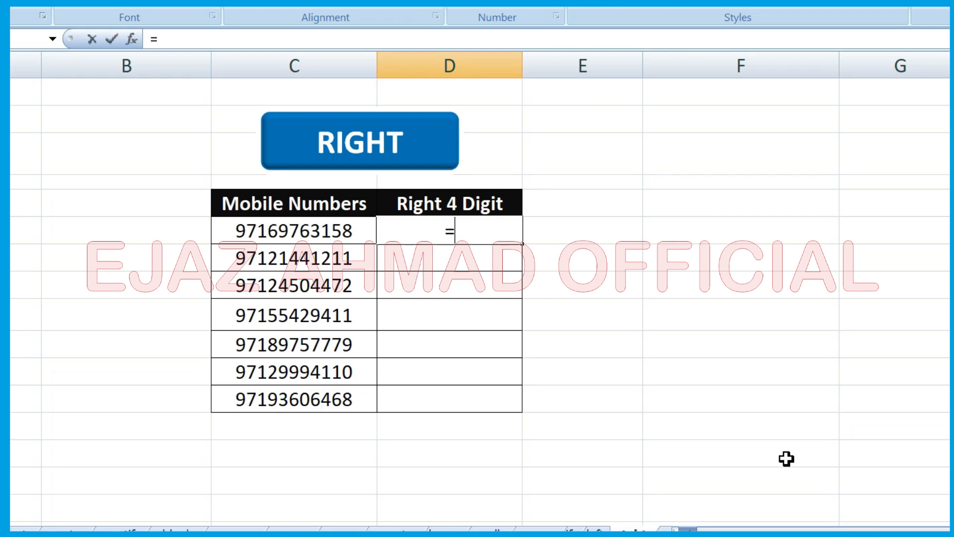
pyautogui.press('Tab')
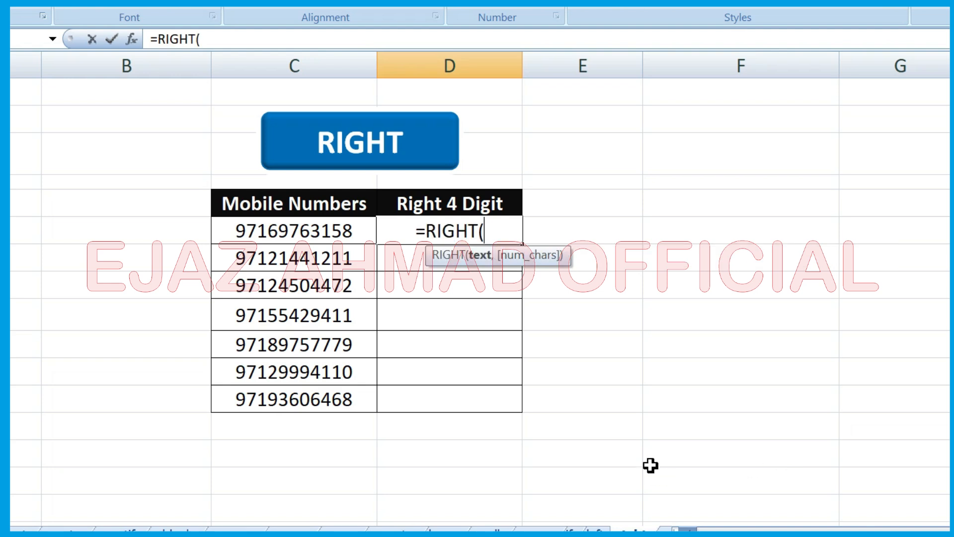
pyautogui.click(284, 228)
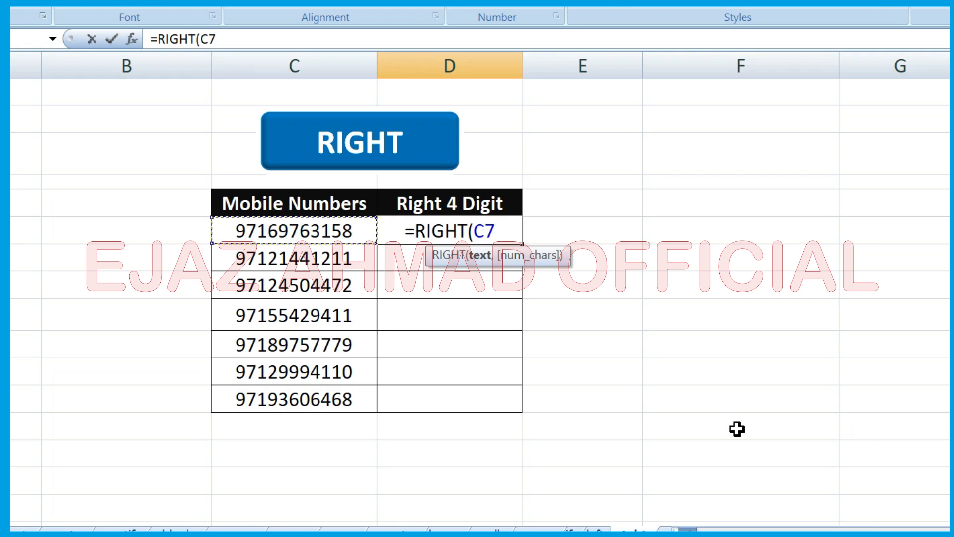
pyautogui.write(',')
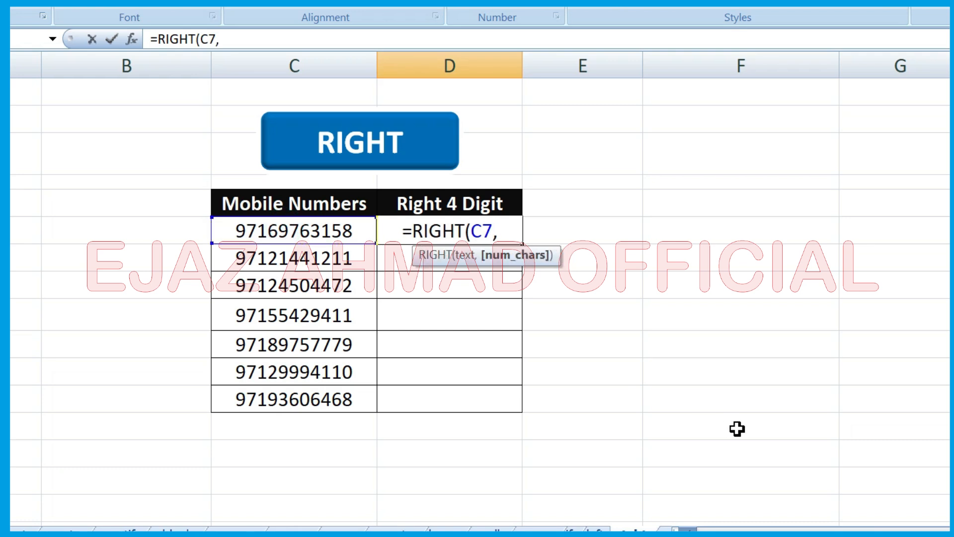
pyautogui.write('4)')
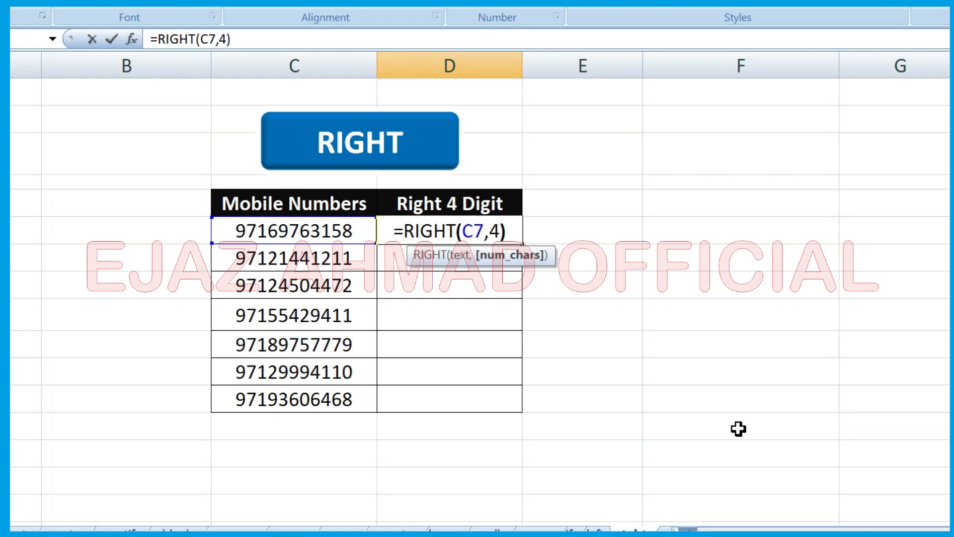
pyautogui.press('Return')
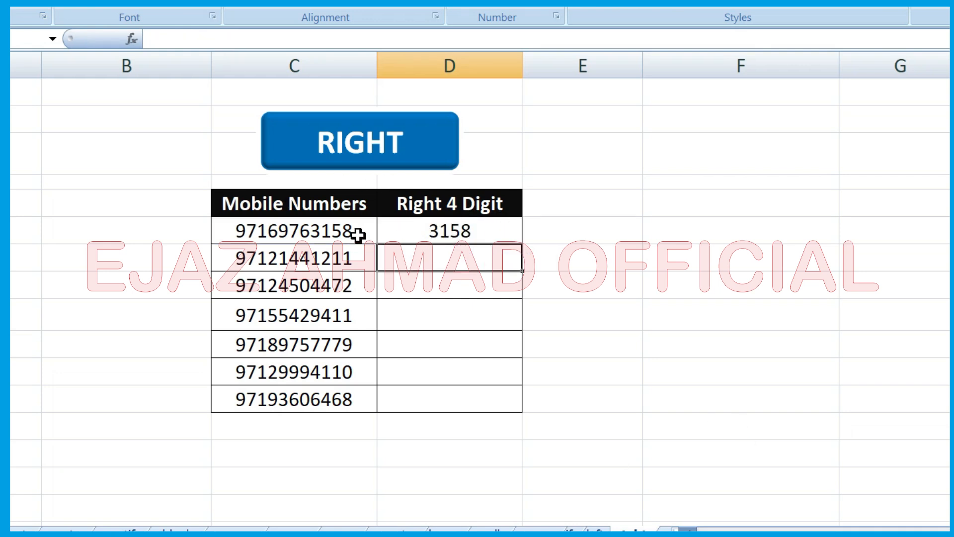
# Fill the RIGHT formula from D7 down the Right 4 Digit column for the remaining mobile numbers
pyautogui.click(308, 227)
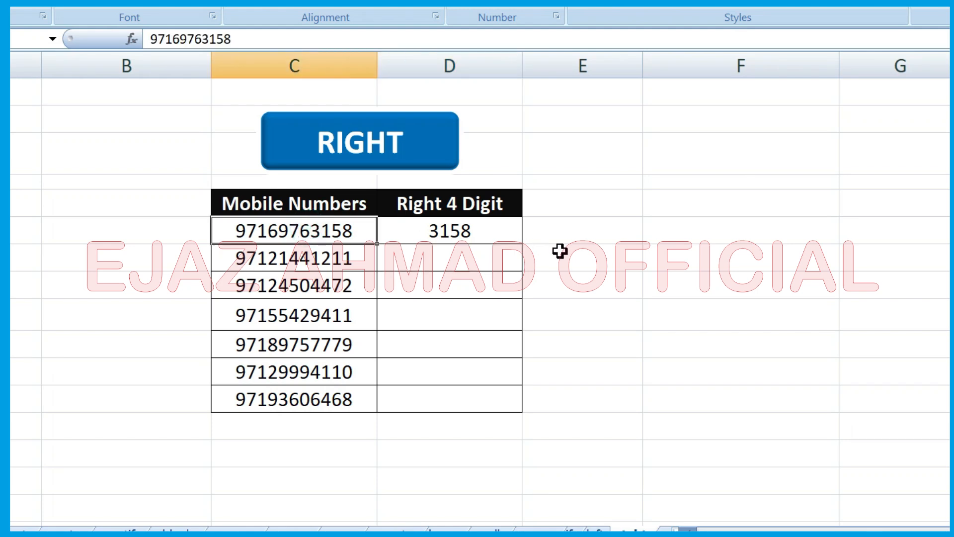
pyautogui.click(505, 237)
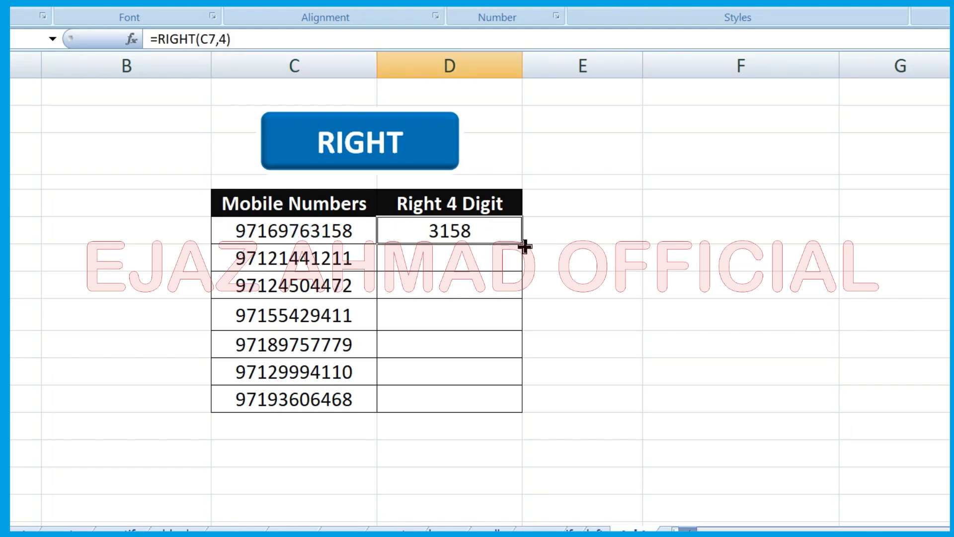
pyautogui.moveTo(494, 234); pyautogui.dragTo(490, 387)
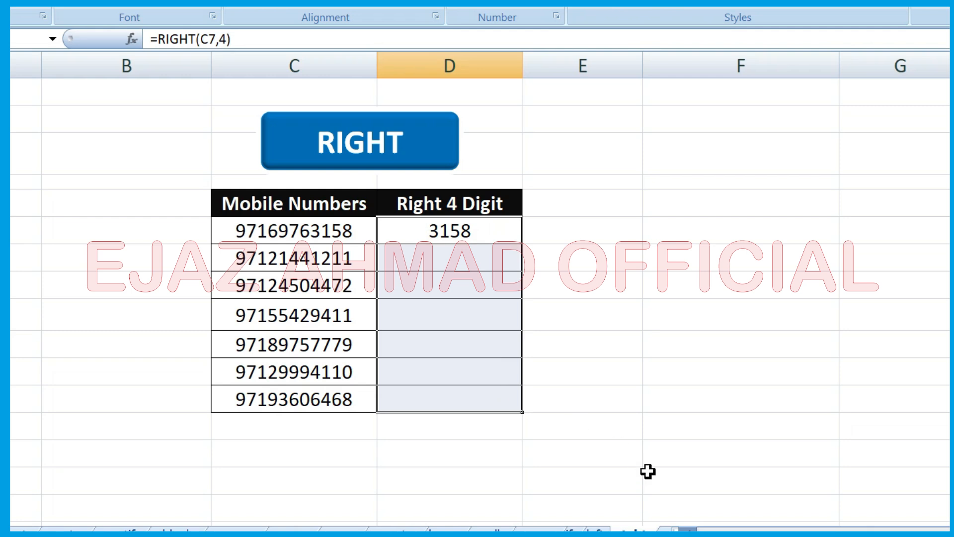
pyautogui.hotkey('ctrl', 'd')
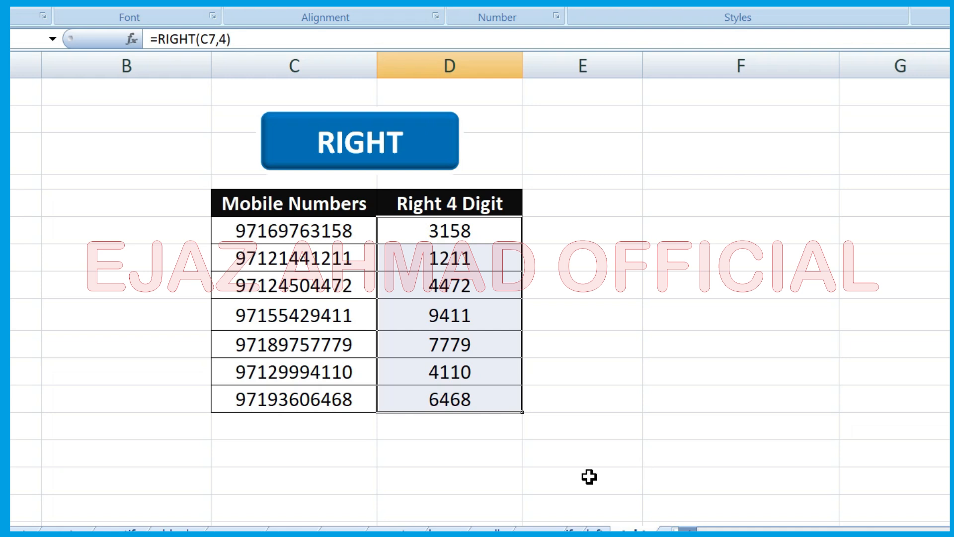
# On the NOW sheet, enter =NOW() in the large merged cell below the heading to insert the current date and time
pyautogui.click(666, 532)
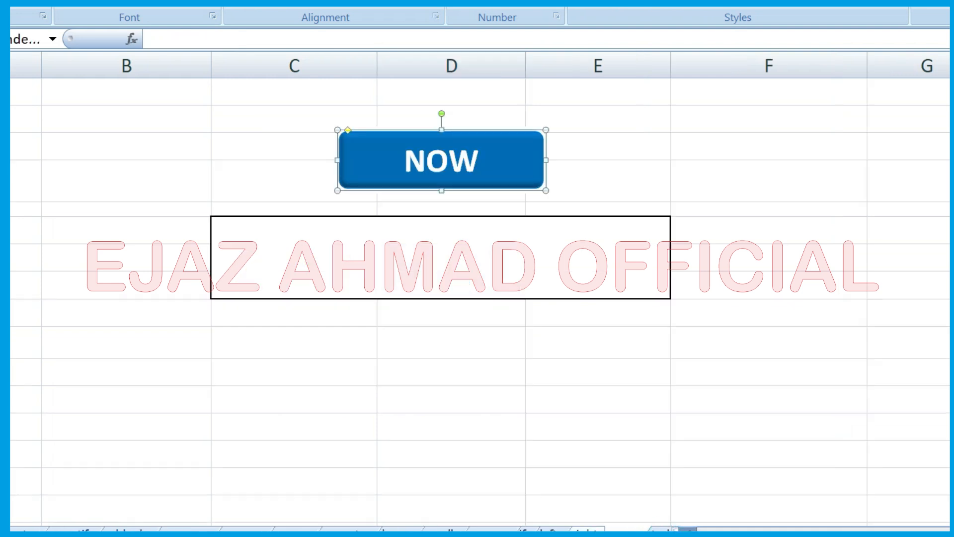
pyautogui.click(417, 278)
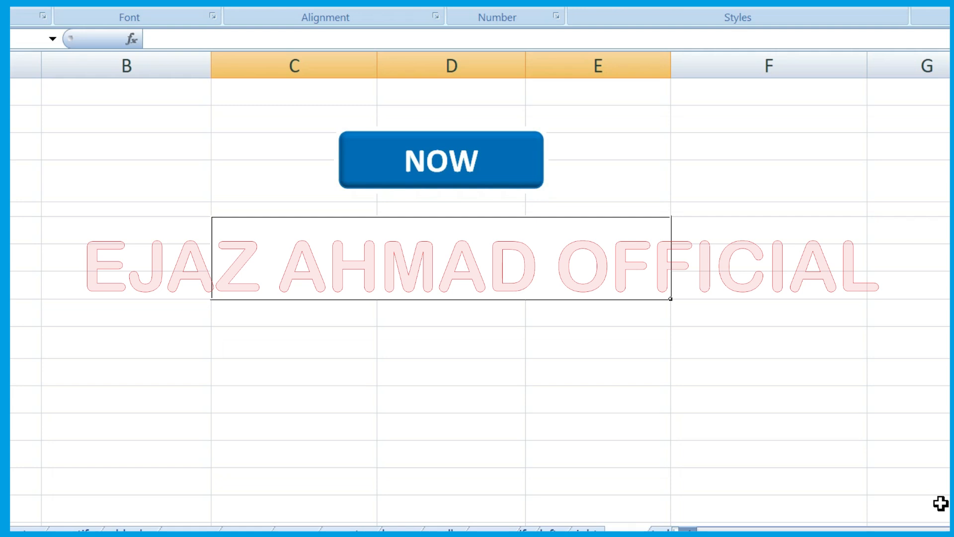
pyautogui.write('=')
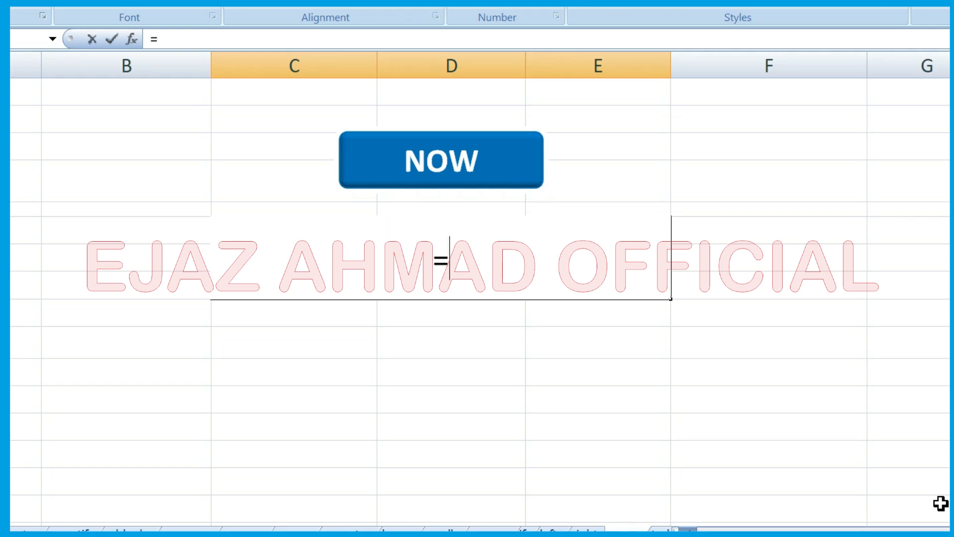
pyautogui.write('Now')
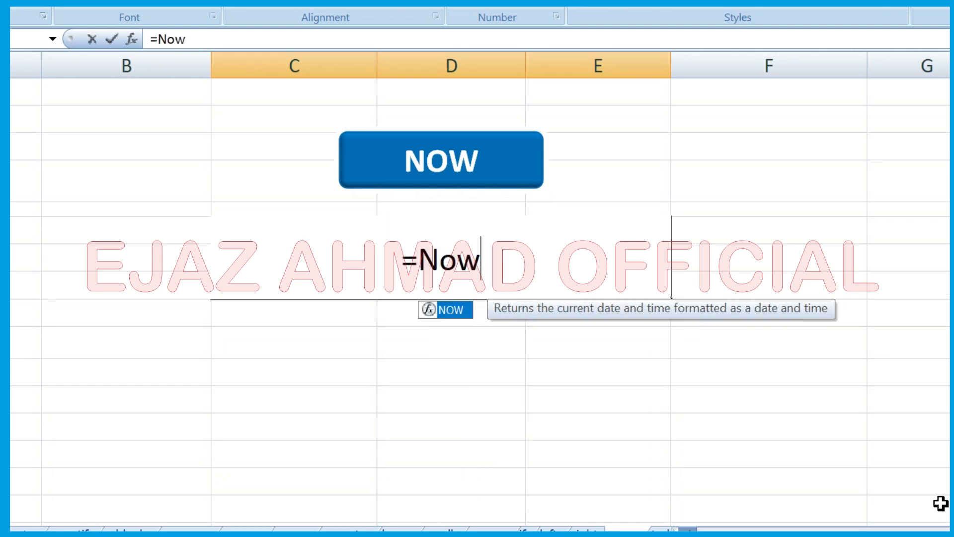
pyautogui.write('()')
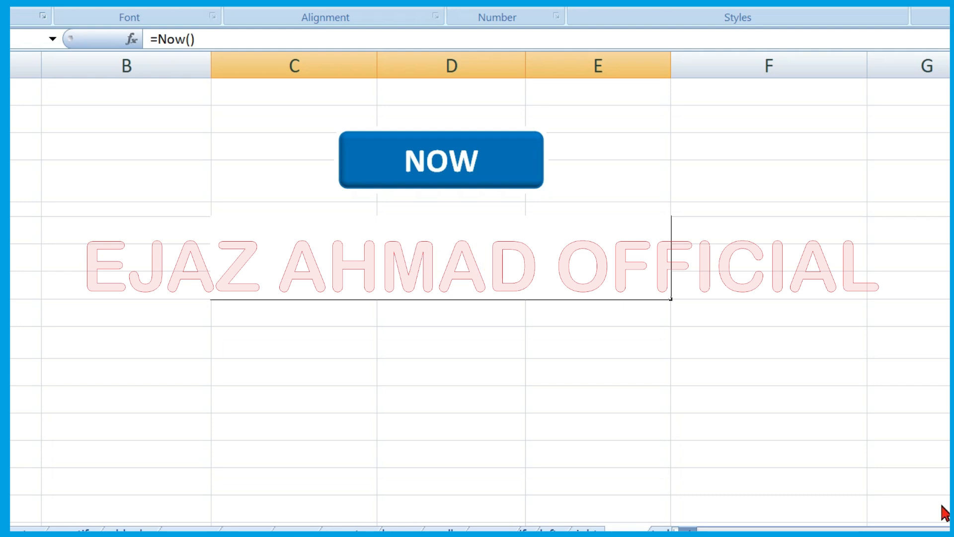
pyautogui.press('Return')
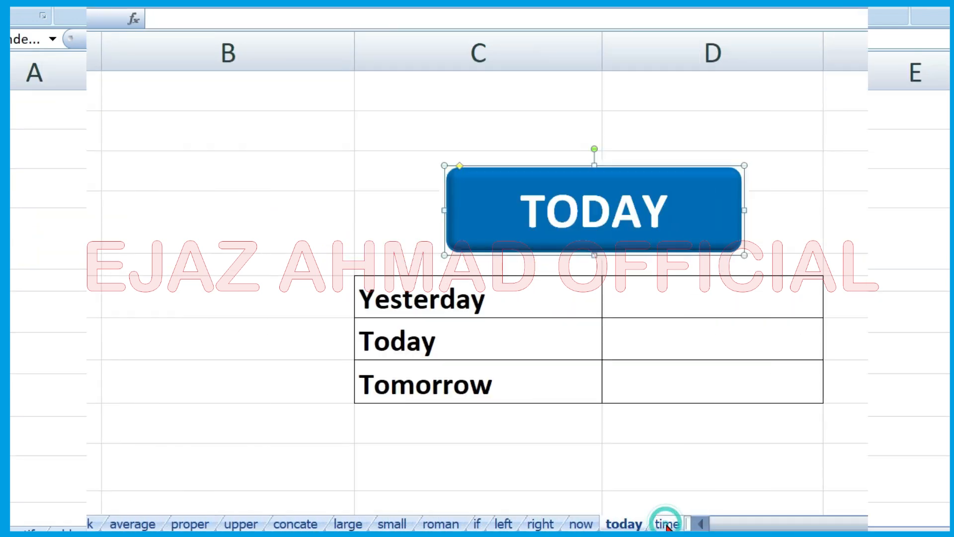
# On the TODAY sheet, enter =TODAY()-1 in D7 beside Yesterday to return the previous day's date
pyautogui.click(725, 289)
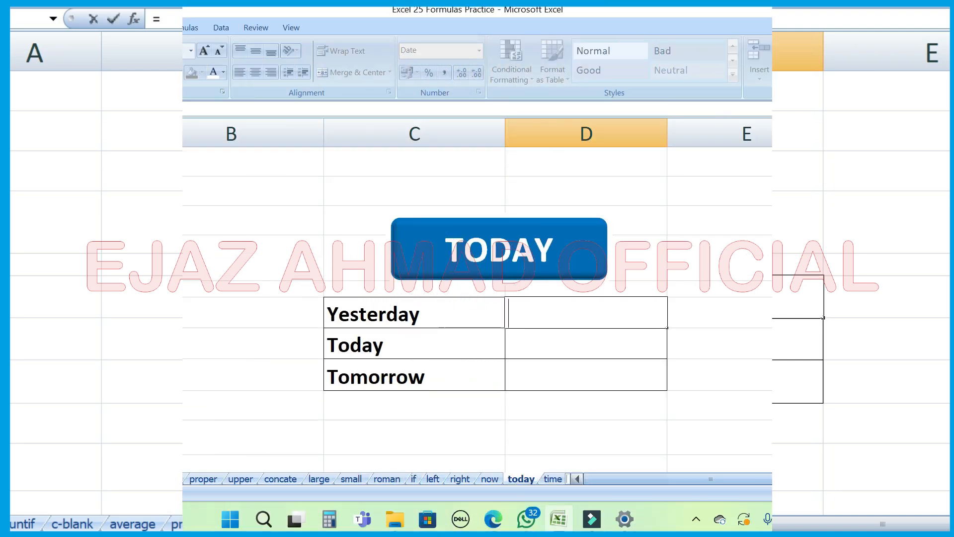
pyautogui.write('=tod')
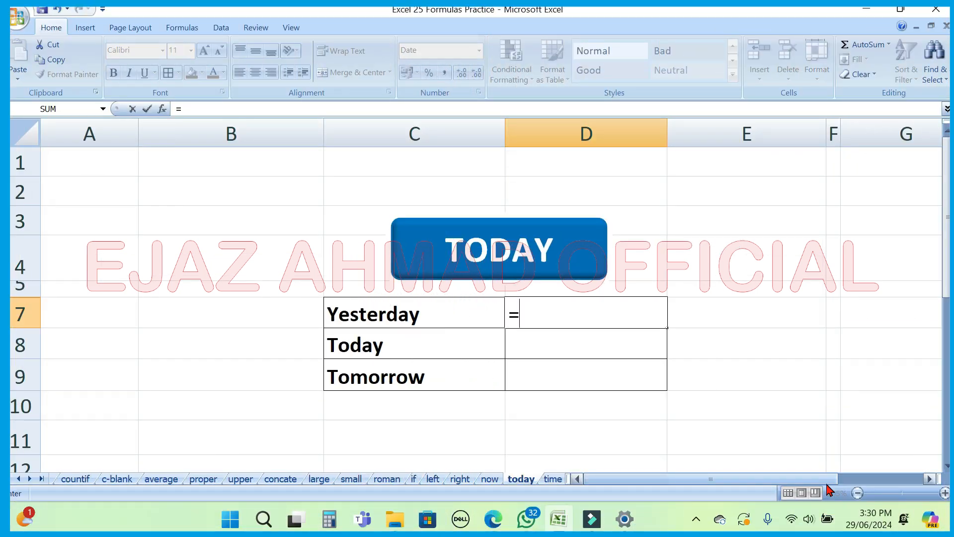
pyautogui.write('ay')
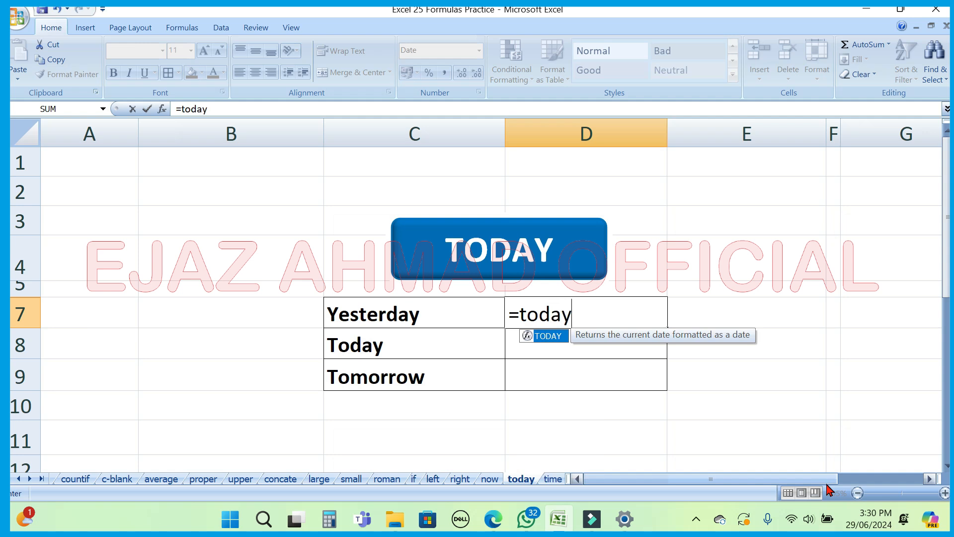
pyautogui.press('Tab')
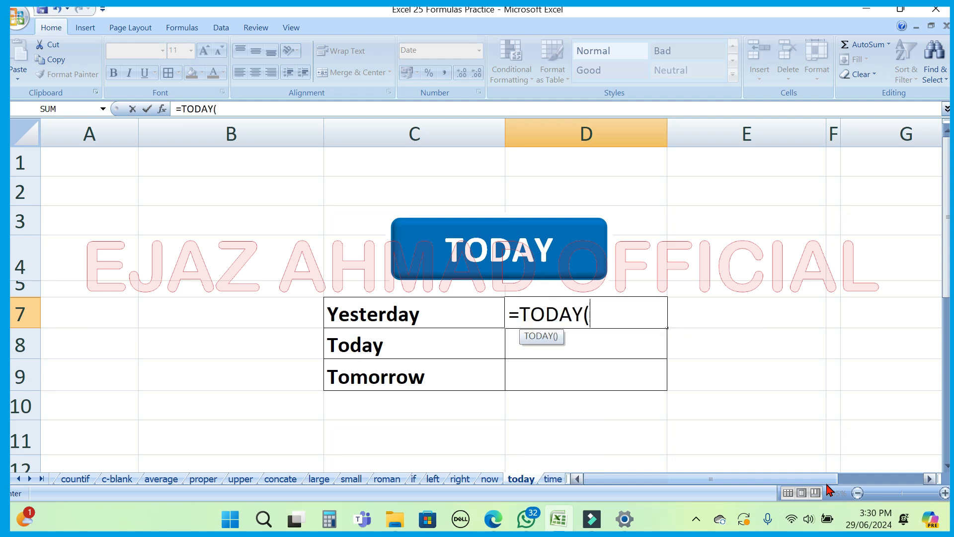
pyautogui.write(')-1')
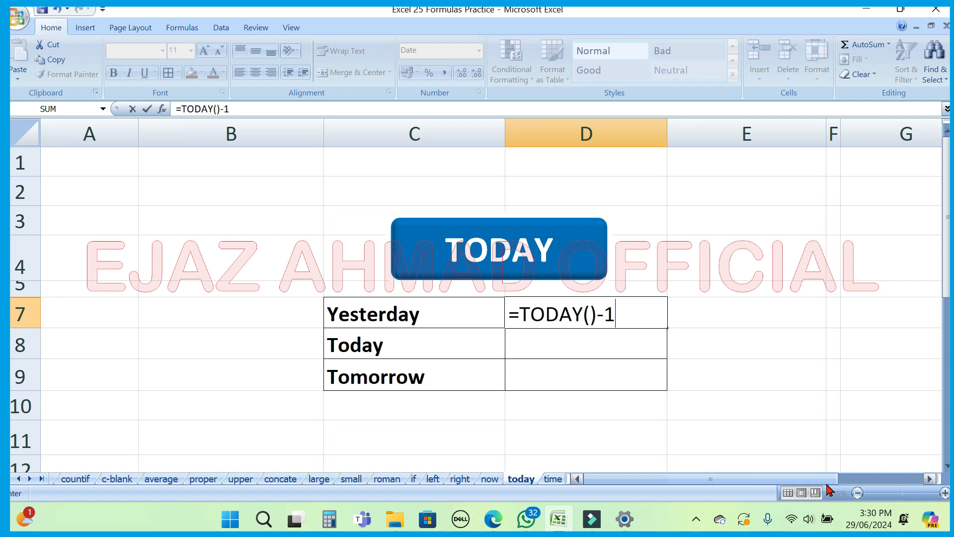
pyautogui.press('Tab')
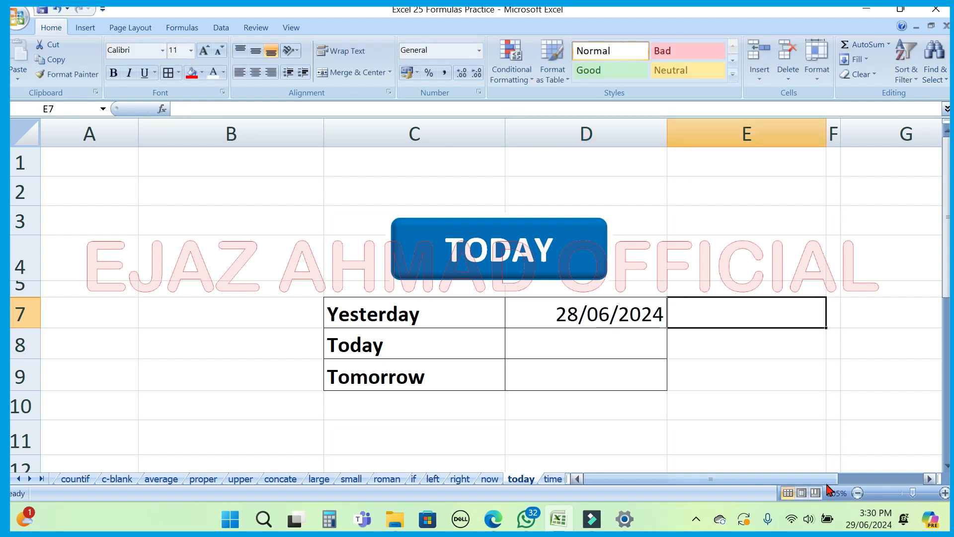
# Enter =TODAY() in D8 beside Today to return the current date
pyautogui.click(617, 341)
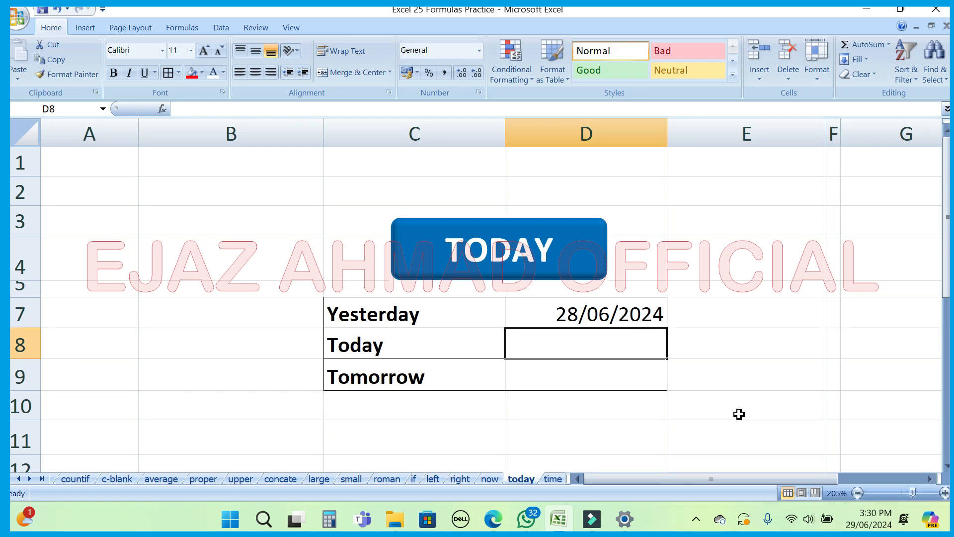
pyautogui.write('=t')
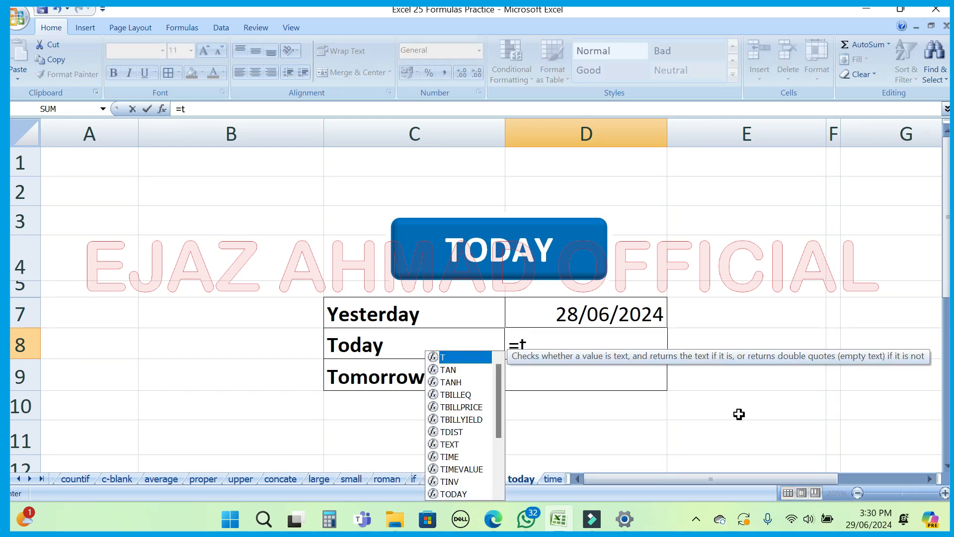
pyautogui.write('oday')
pyautogui.press('Tab')
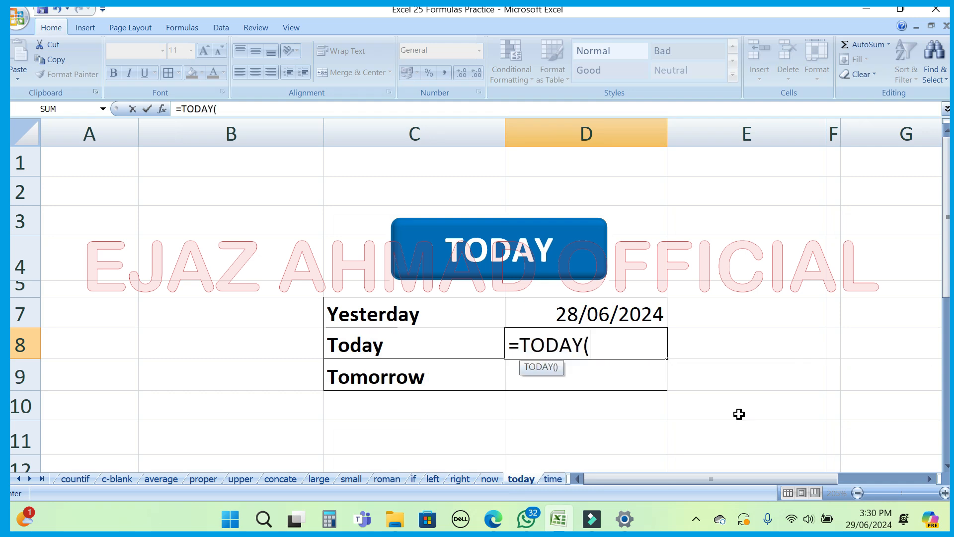
pyautogui.write(')')
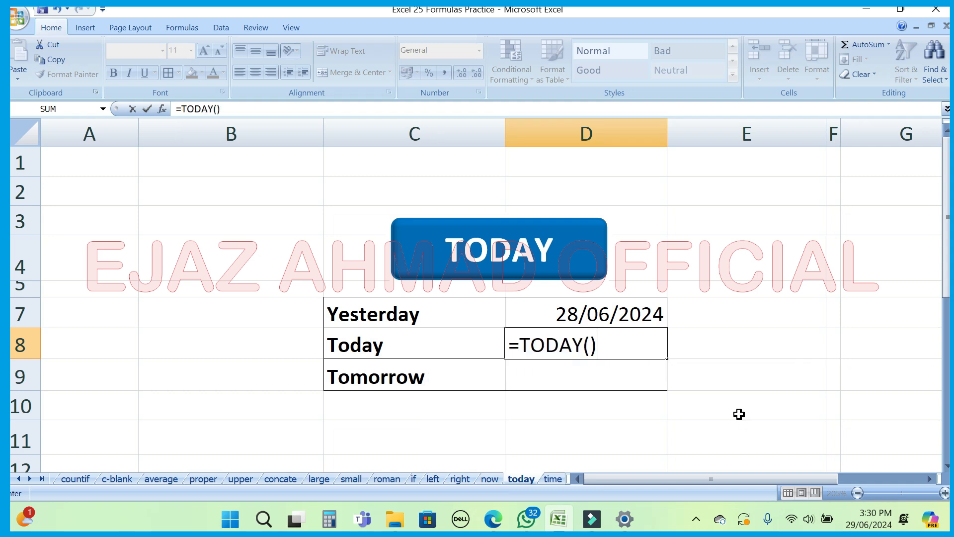
pyautogui.press('Return')
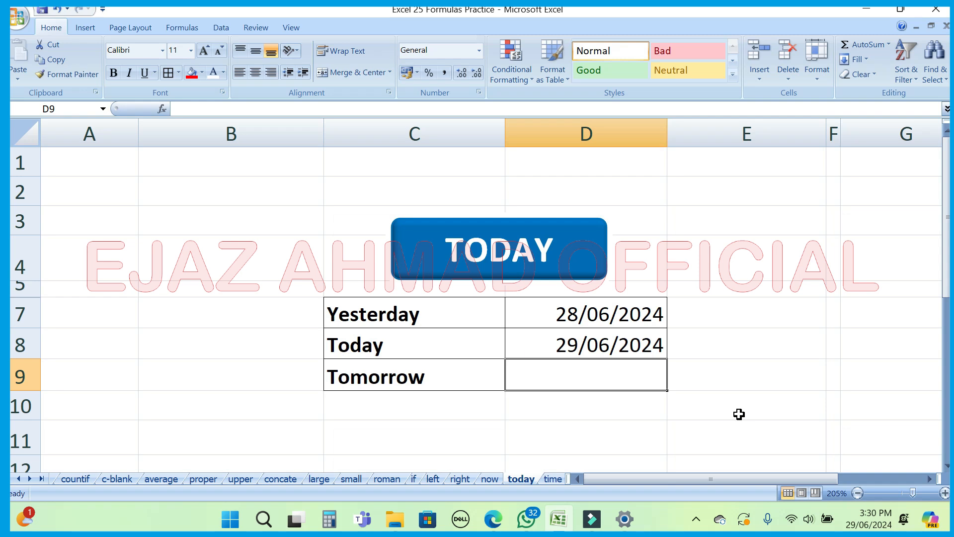
# Enter =TODAY()+1 in D9 beside Tomorrow to return the next day's date
pyautogui.write('=')
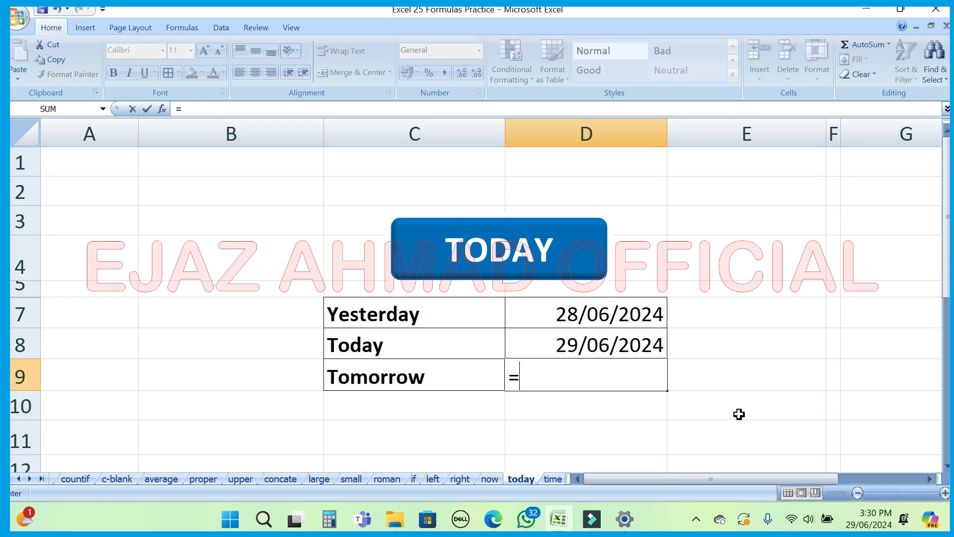
pyautogui.write('toad')
pyautogui.press('BackSpace')
pyautogui.press('BackSpace')
pyautogui.write('day')
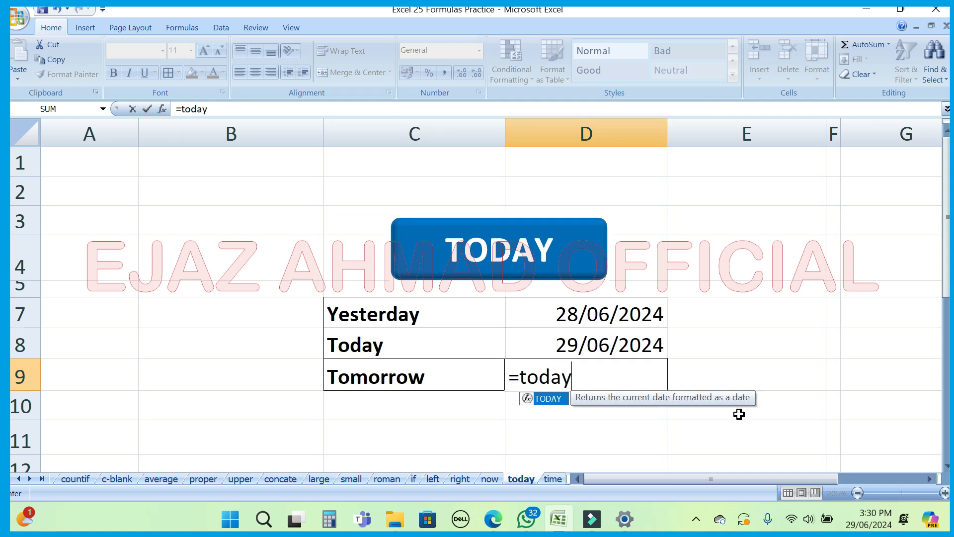
pyautogui.press('Tab')
pyautogui.write(')')
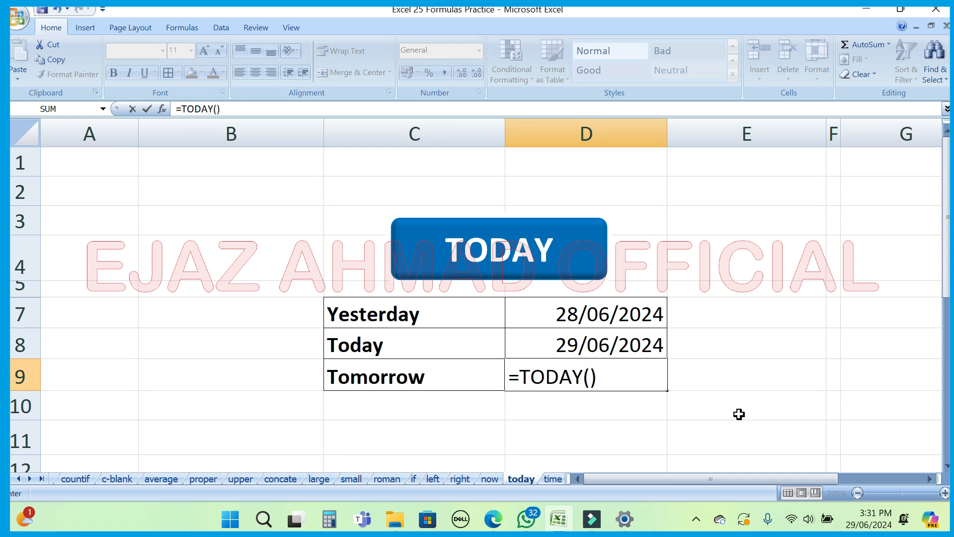
pyautogui.write('+1')
pyautogui.press('Return')
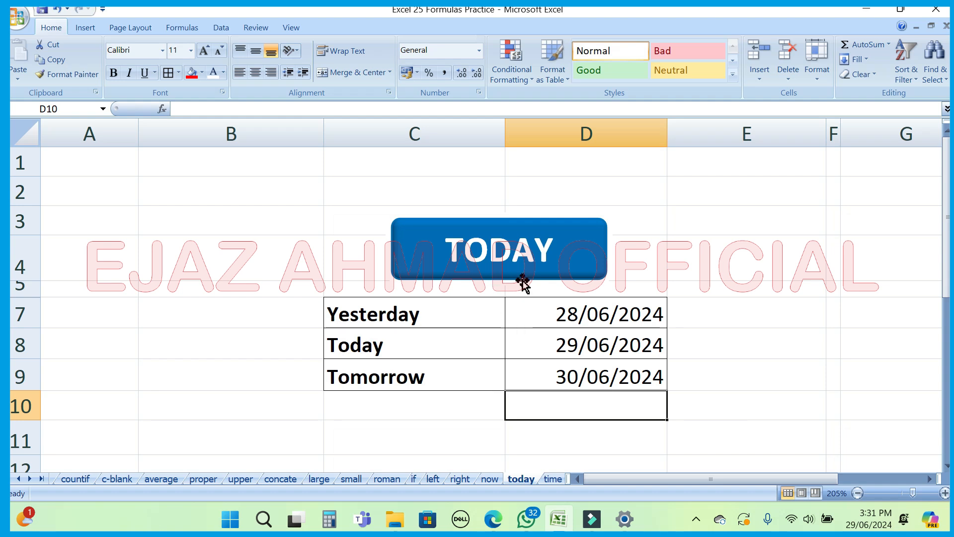
# On the Time sheet, enter =TIME(03,32,55) in the large merged cell below the heading
pyautogui.click(553, 479)
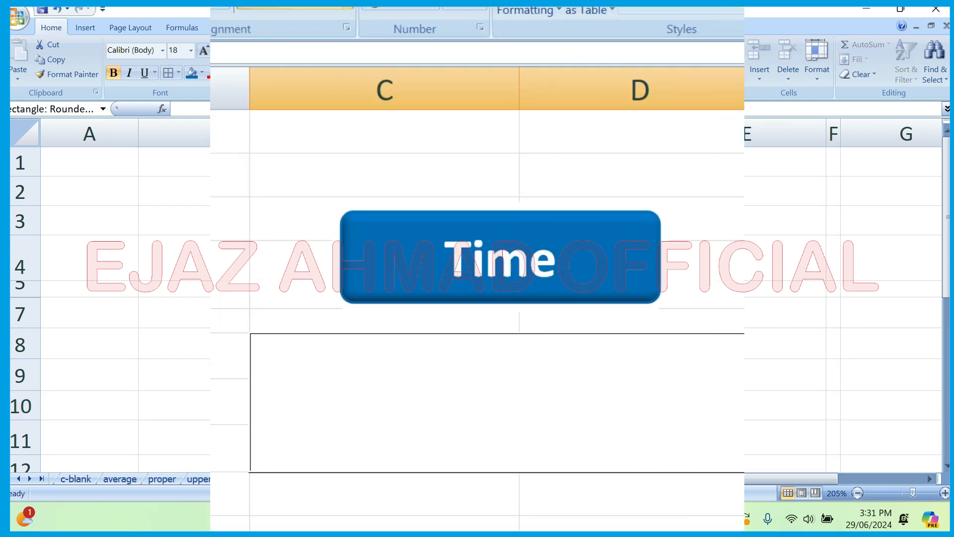
pyautogui.write('=')
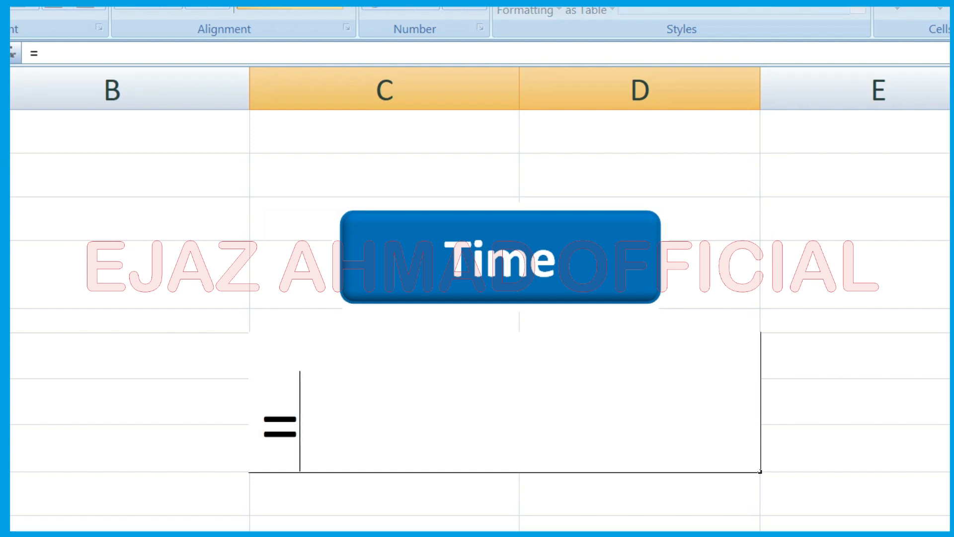
pyautogui.write('time(')
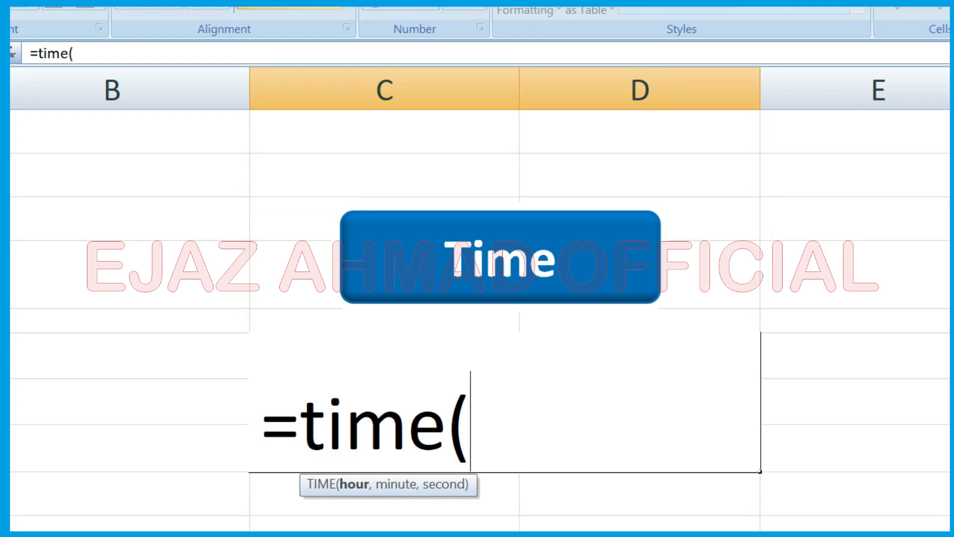
pyautogui.write('03,')
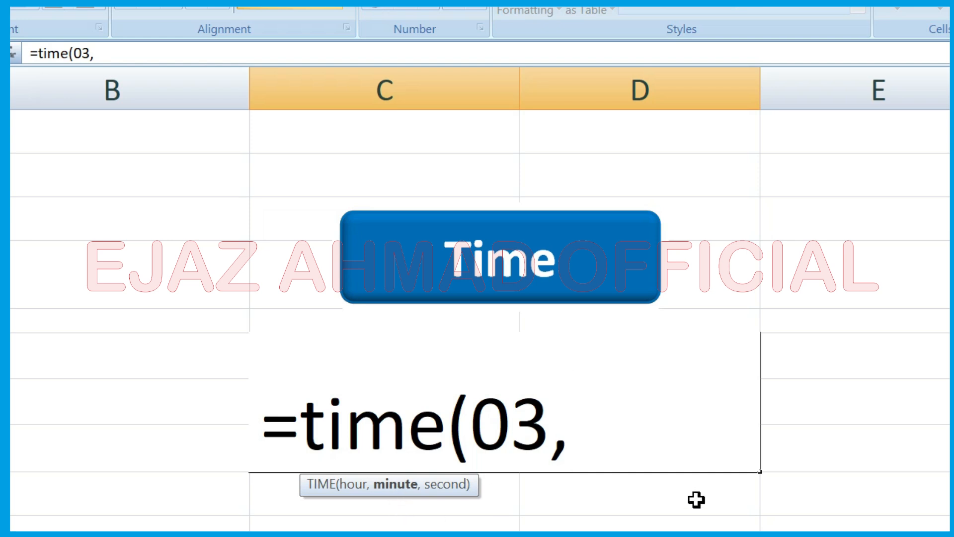
pyautogui.write('32')
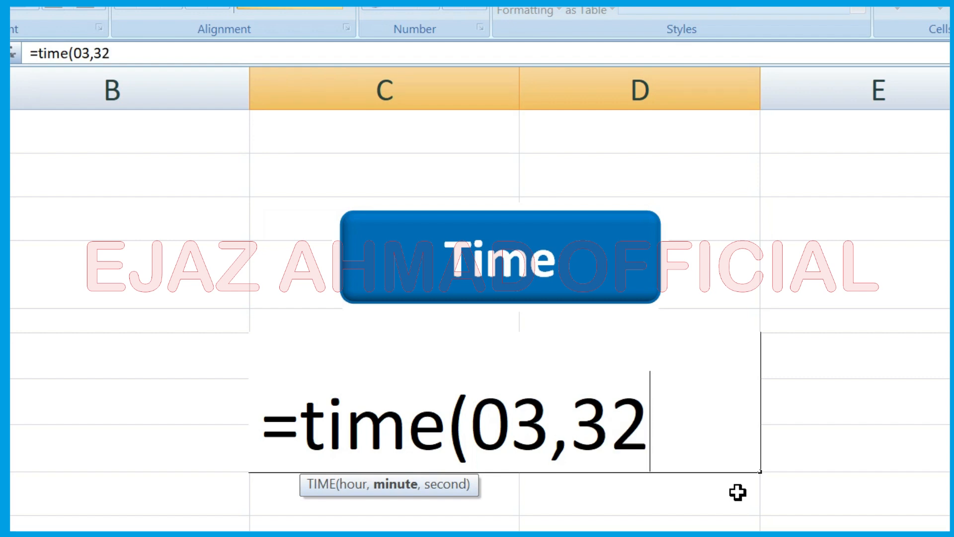
pyautogui.write(',')
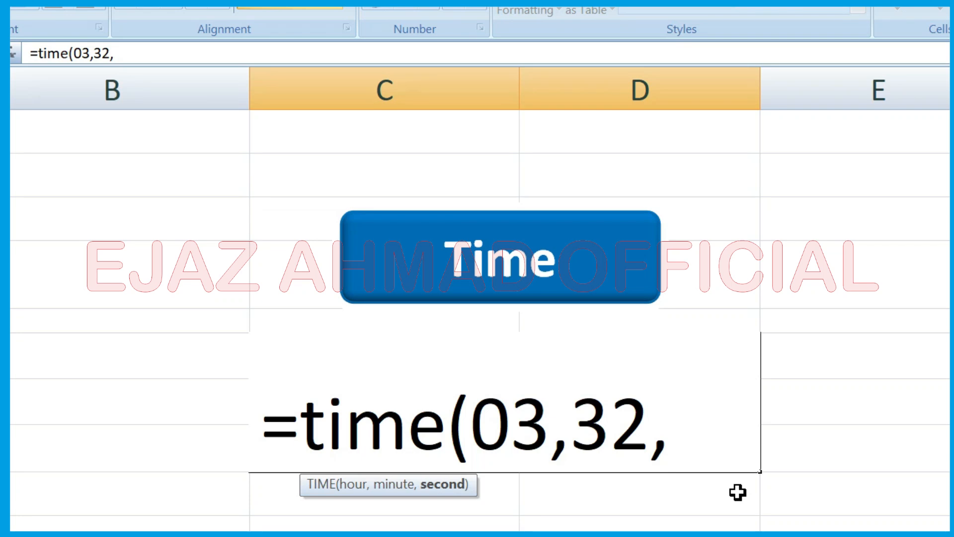
pyautogui.write('55)')
pyautogui.press('Return')
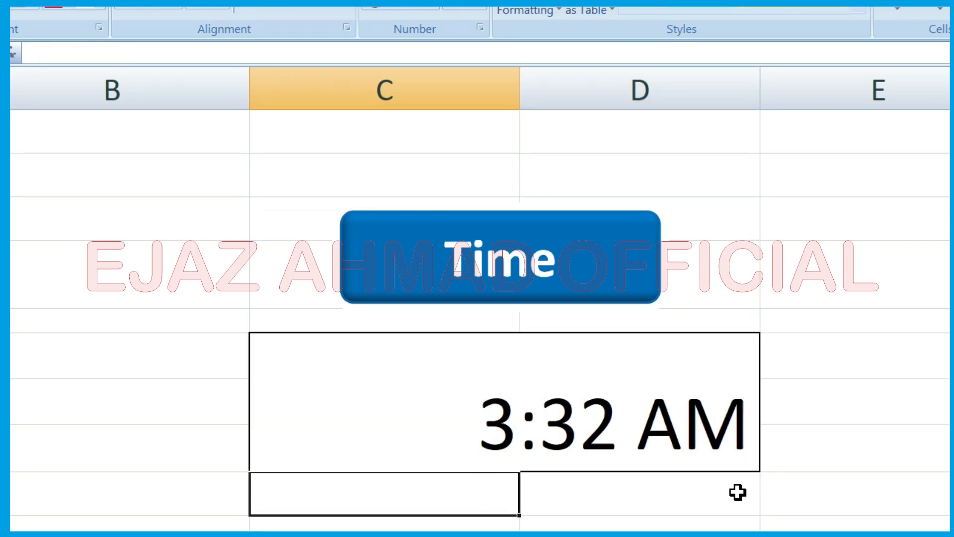
# Edit the TIME formula in the merged cell and set its hour argument to 15
pyautogui.click(630, 421)
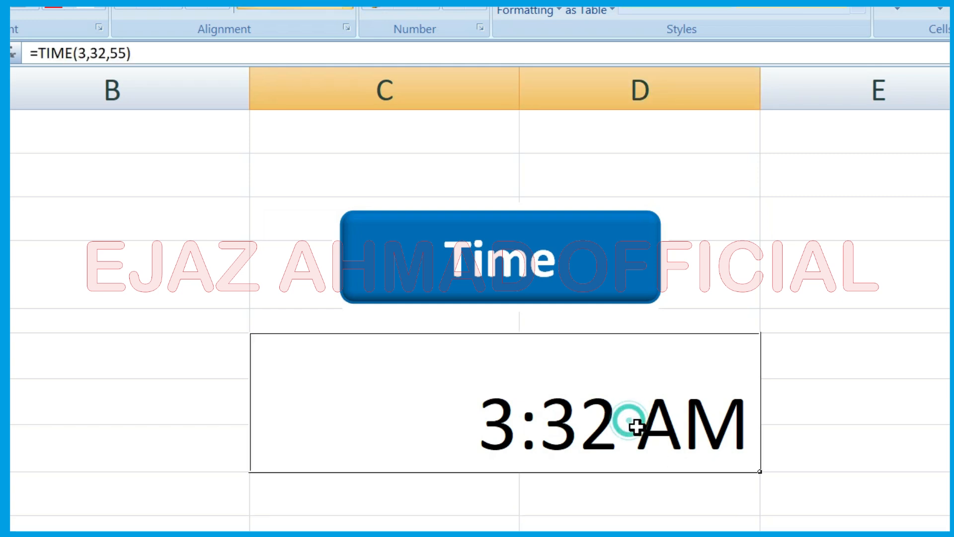
pyautogui.doubleClick(664, 427)
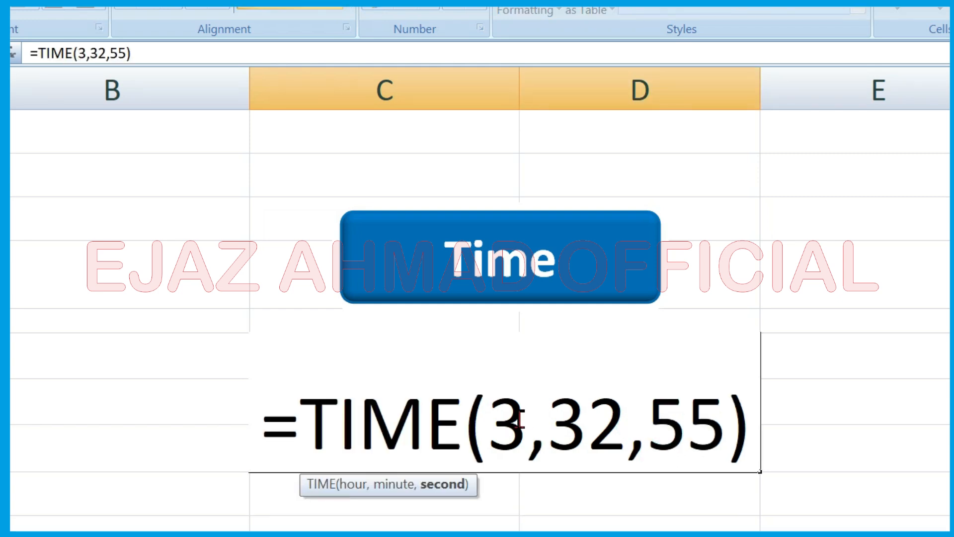
pyautogui.click(501, 419)
pyautogui.hotkey('shift', 'Right')
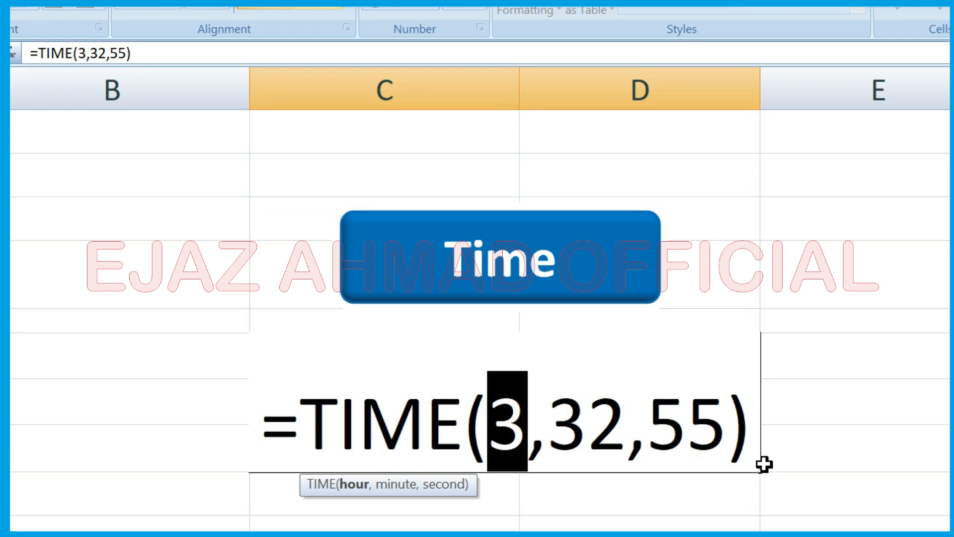
pyautogui.write('1')
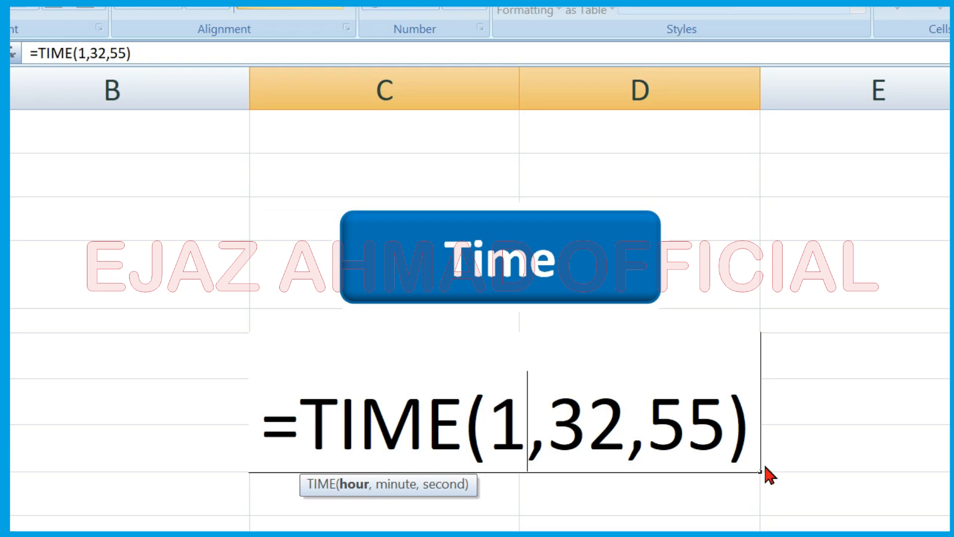
pyautogui.write('5')
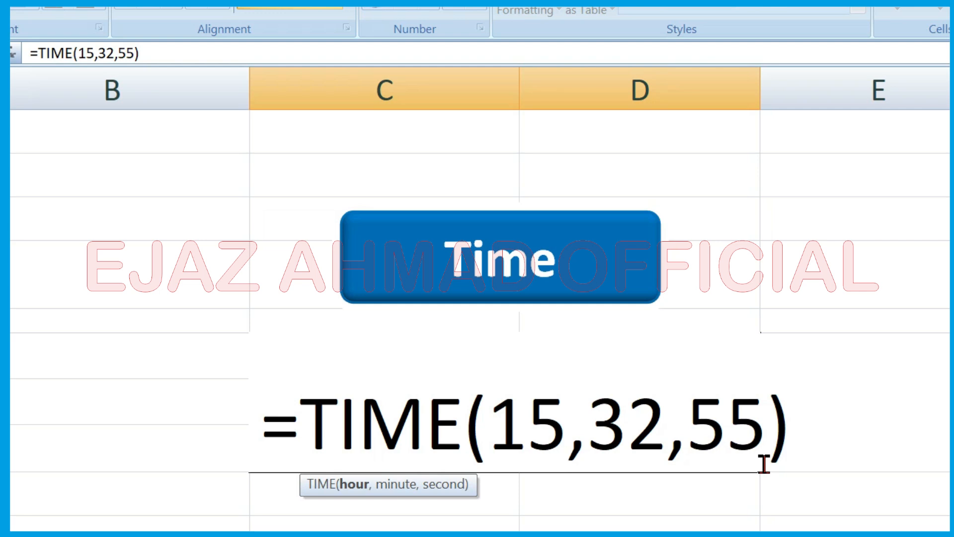
pyautogui.press('Return')
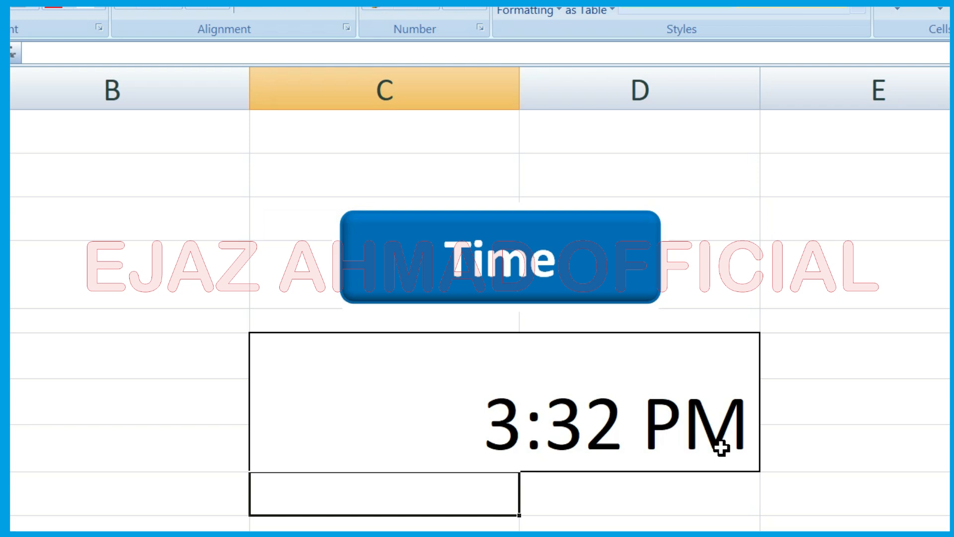
# Set the hour argument of the TIME formula back to 3
pyautogui.doubleClick(500, 435)
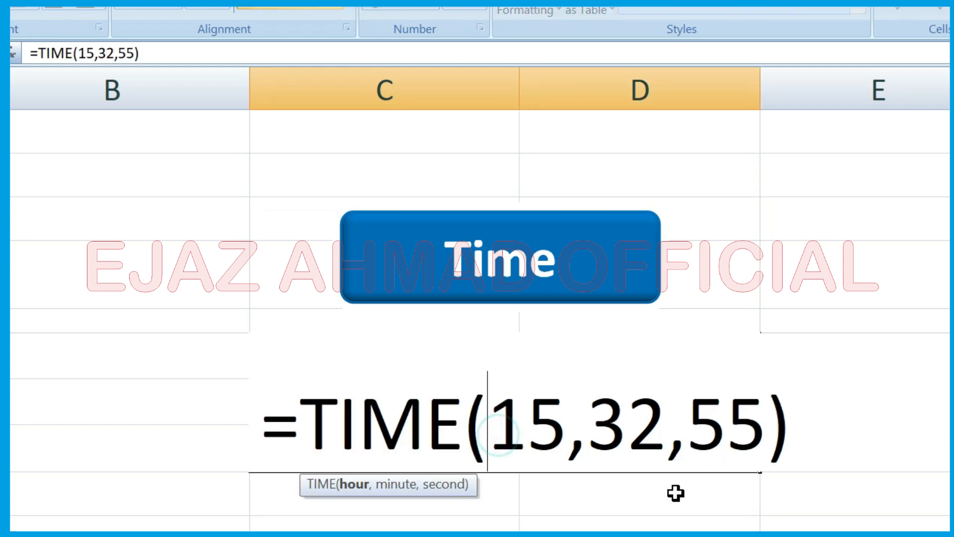
pyautogui.hotkey('shift', 'Right')
pyautogui.hotkey('shift', 'Right')
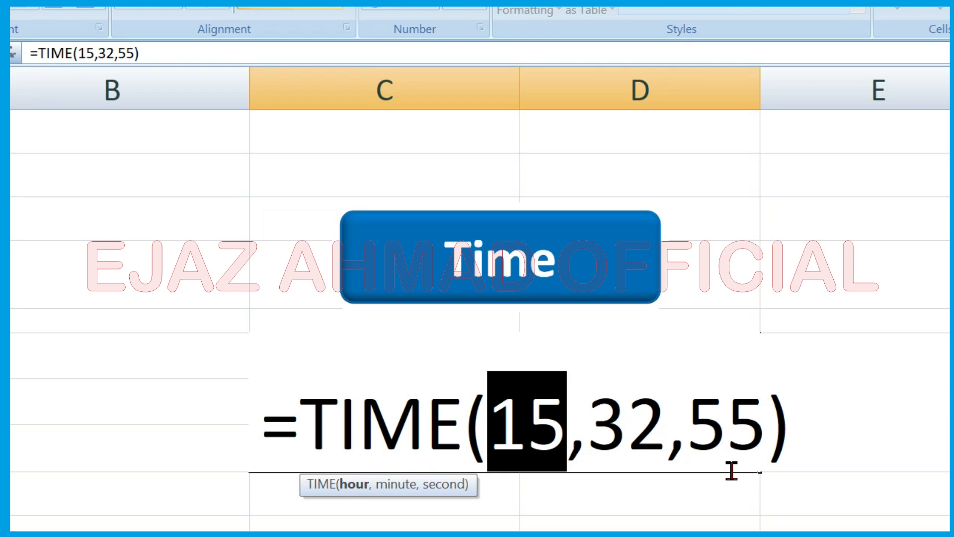
pyautogui.write('3')
pyautogui.press('Return')
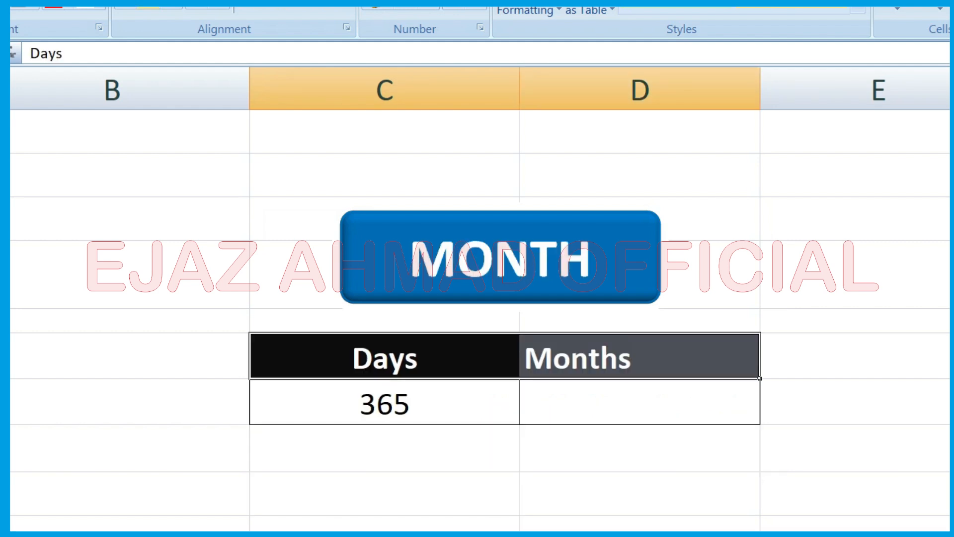
# Enter =MONTH(C8) in D8 under Months to convert the Days value into a month number
pyautogui.click(580, 403)
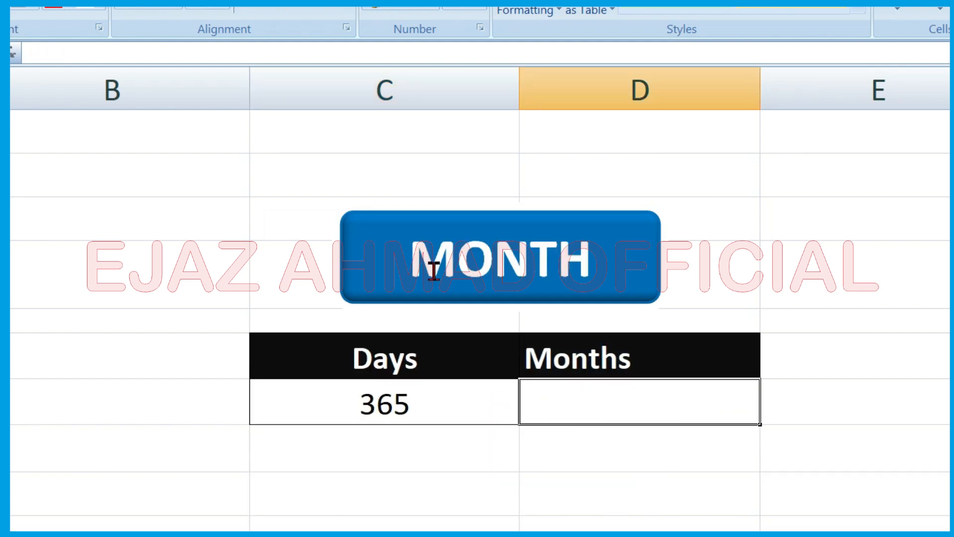
pyautogui.click(392, 400)
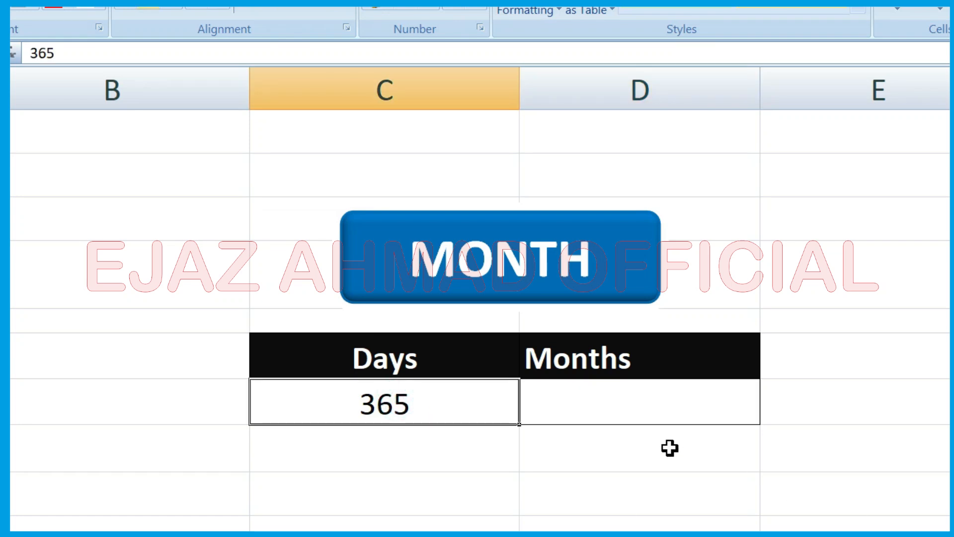
pyautogui.click(631, 407)
pyautogui.write('=')
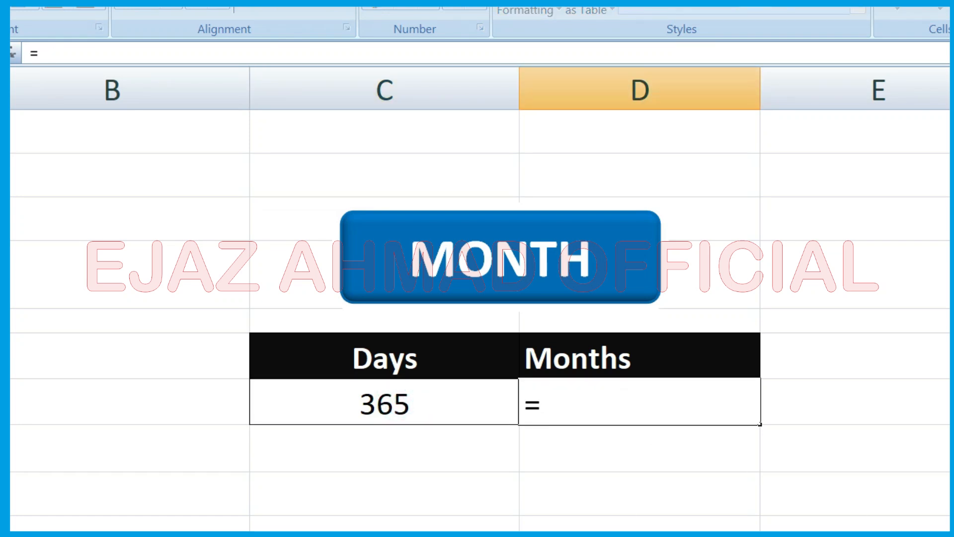
pyautogui.write('month')
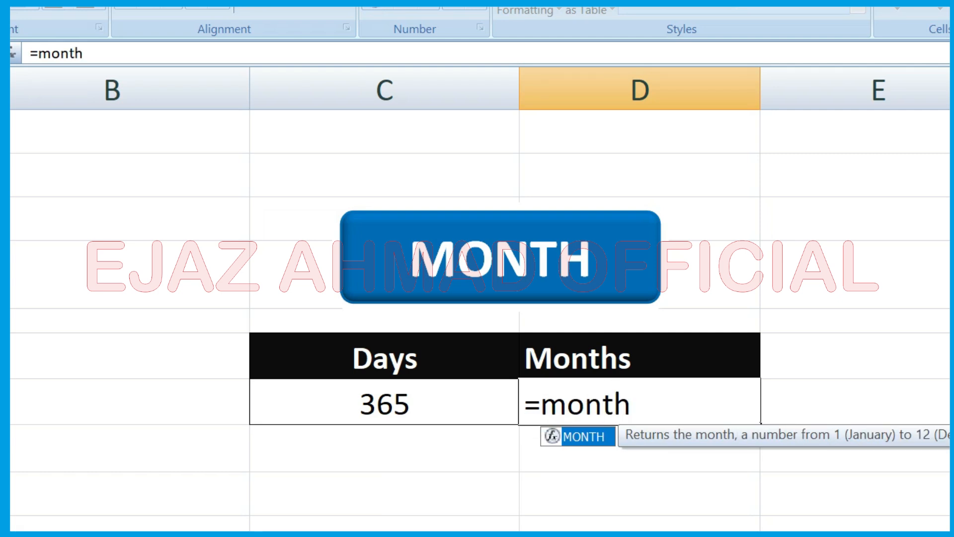
pyautogui.press('Tab')
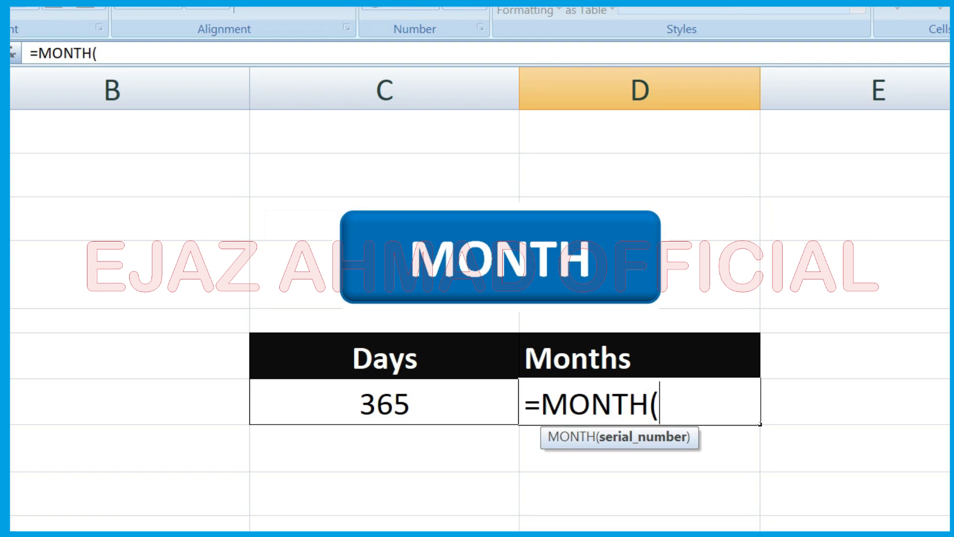
pyautogui.click(404, 404)
pyautogui.write(')')
pyautogui.press('Return')
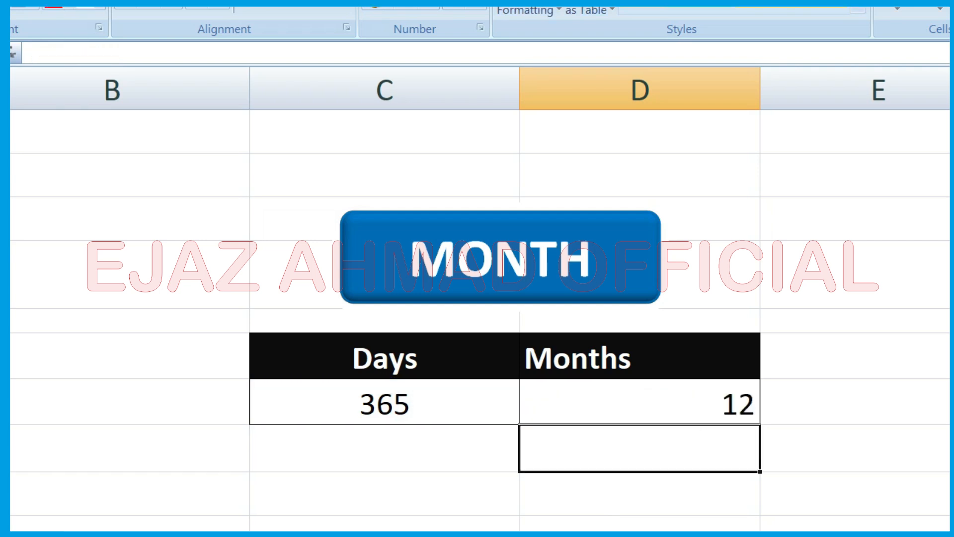
# Set the Days value in C8 to 221 to test the MONTH formula
pyautogui.click(676, 397)
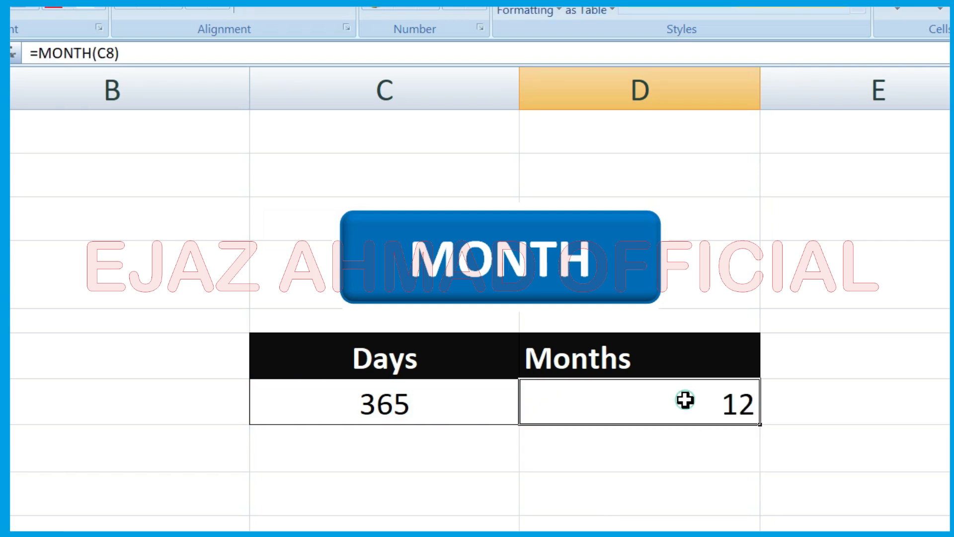
pyautogui.click(424, 398)
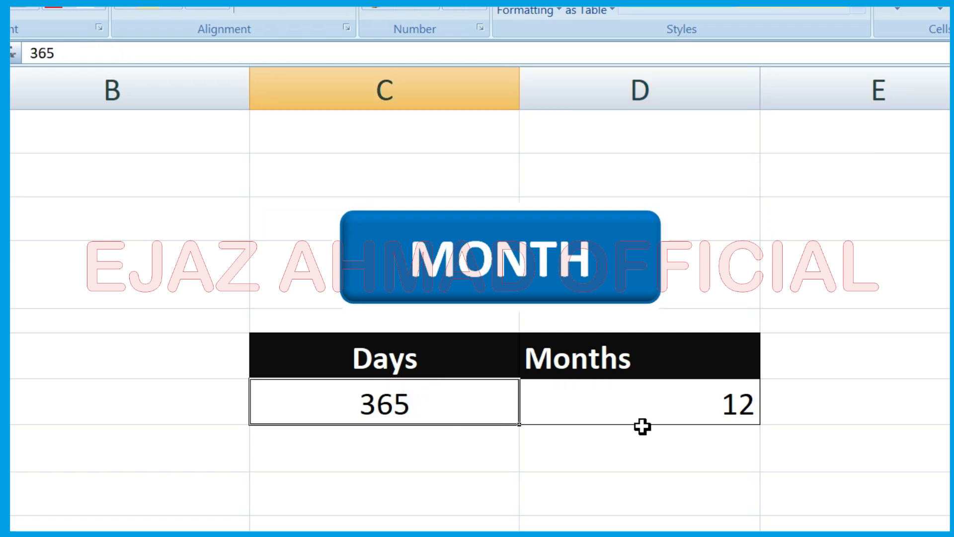
pyautogui.click(703, 411)
pyautogui.click(406, 405)
pyautogui.write('221')
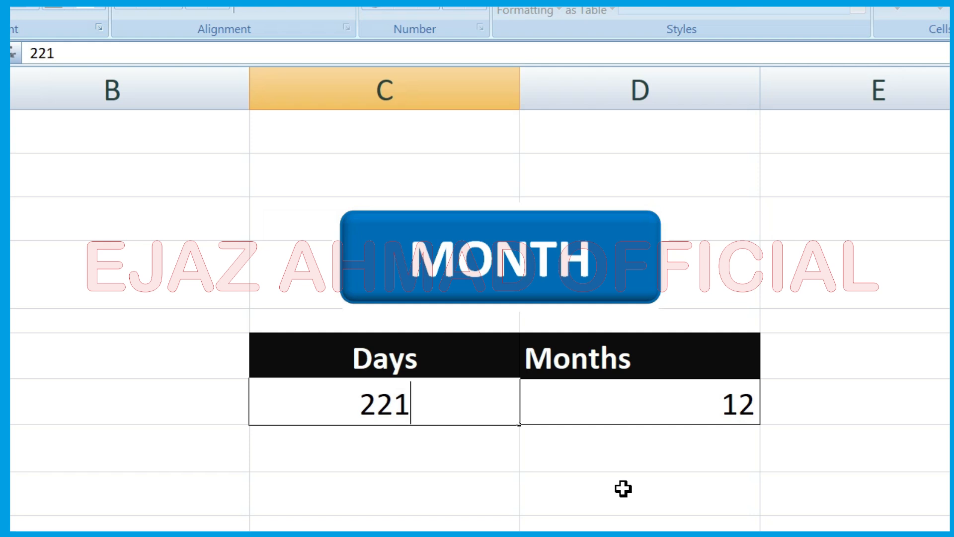
pyautogui.press('Tab')
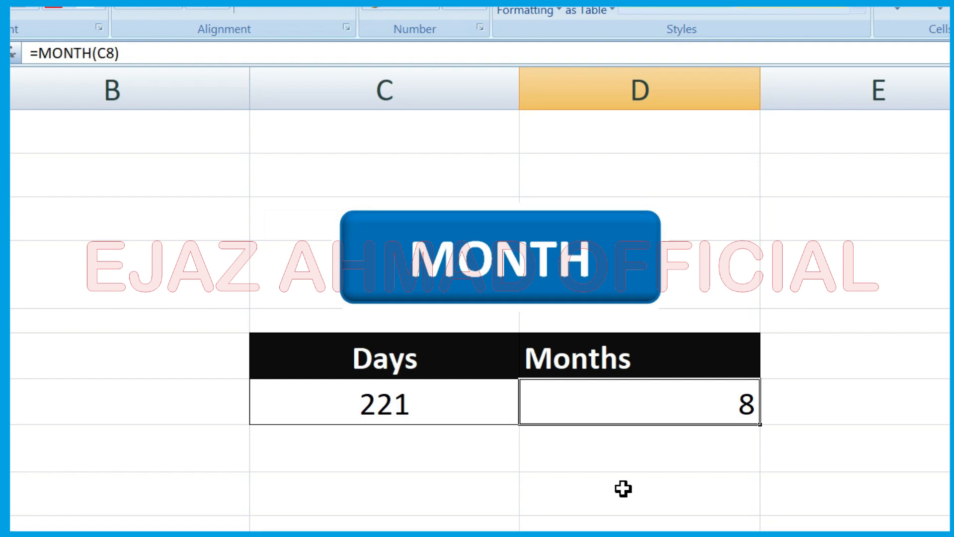
# Change the Days value in C8 to 123
pyautogui.click(410, 404)
pyautogui.write('123')
pyautogui.press('Tab')
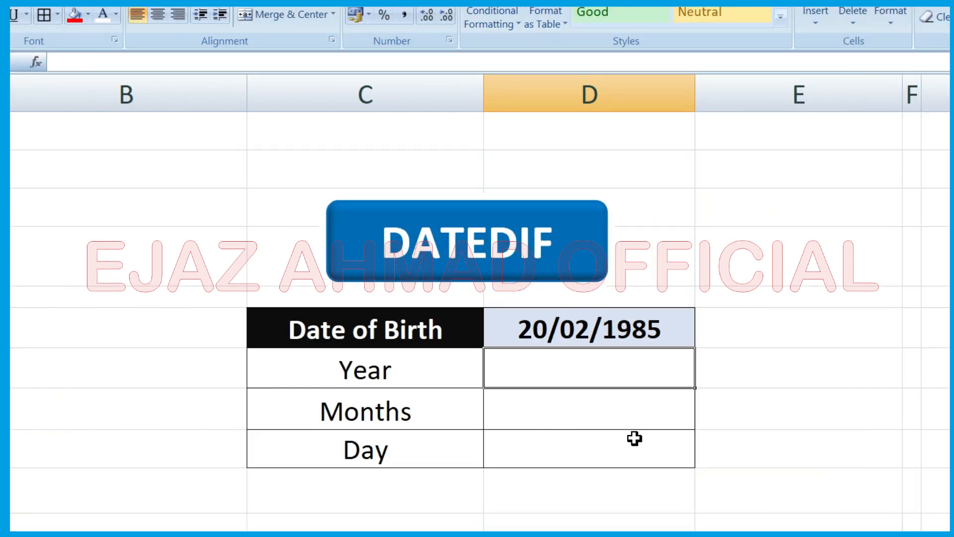
# On the DATEDIF sheet, enter =DATEDIF(D7,TODAY(),"Y") in D8 beside Year to calculate the completed years of age
pyautogui.click(544, 216)
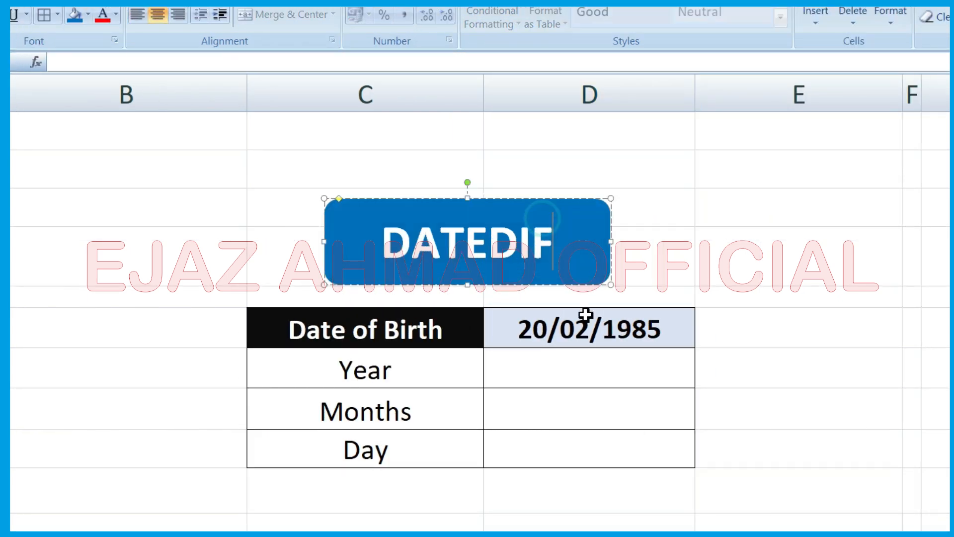
pyautogui.click(650, 341)
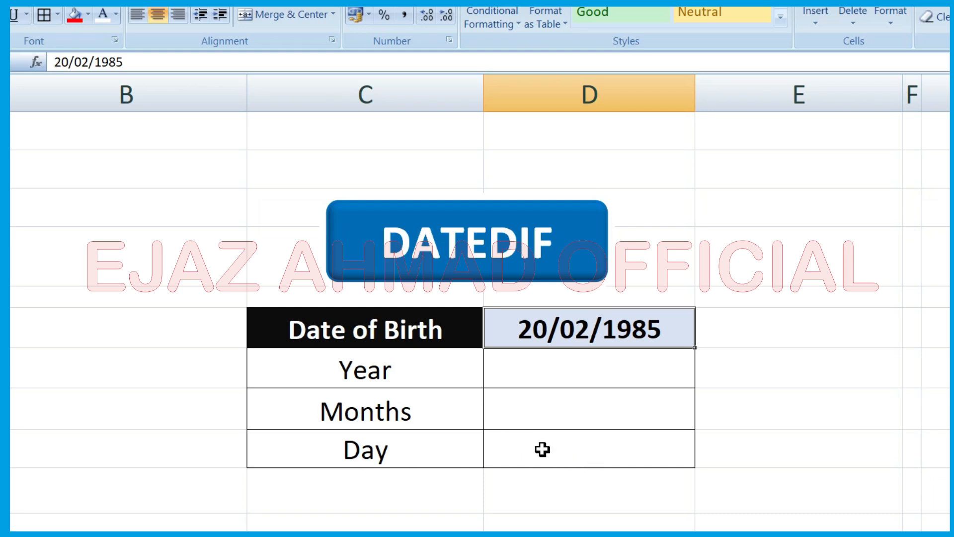
pyautogui.click(614, 379)
pyautogui.write('=')
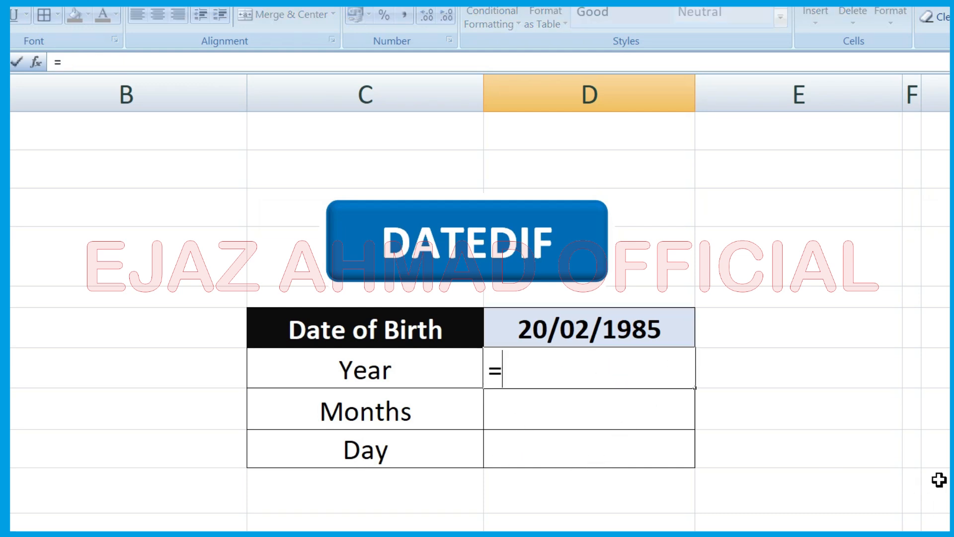
pyautogui.write('DATEDIF(')
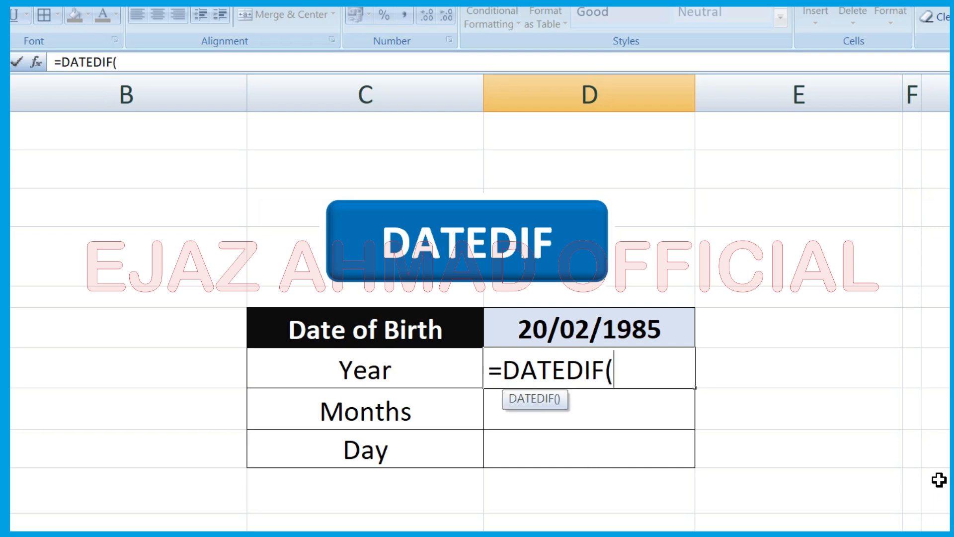
pyautogui.click(570, 332)
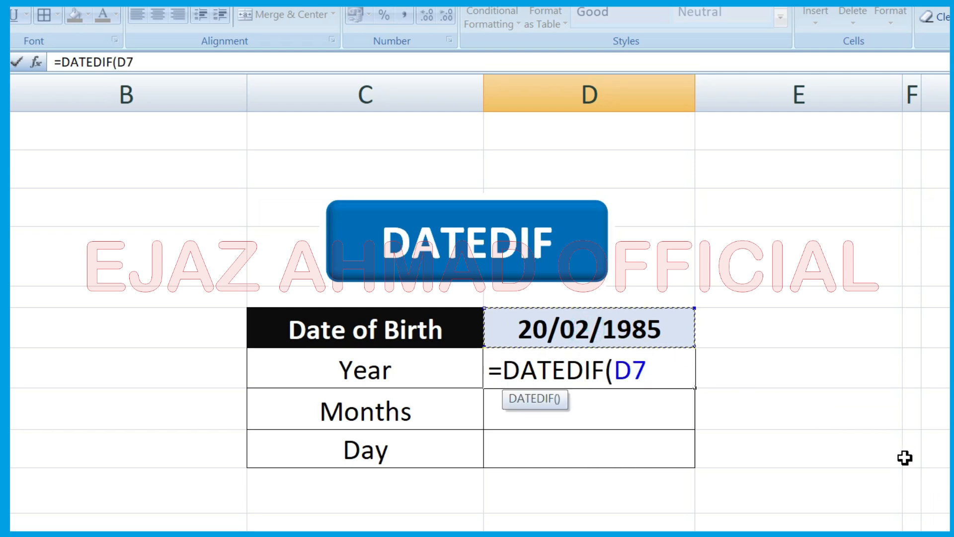
pyautogui.write(',')
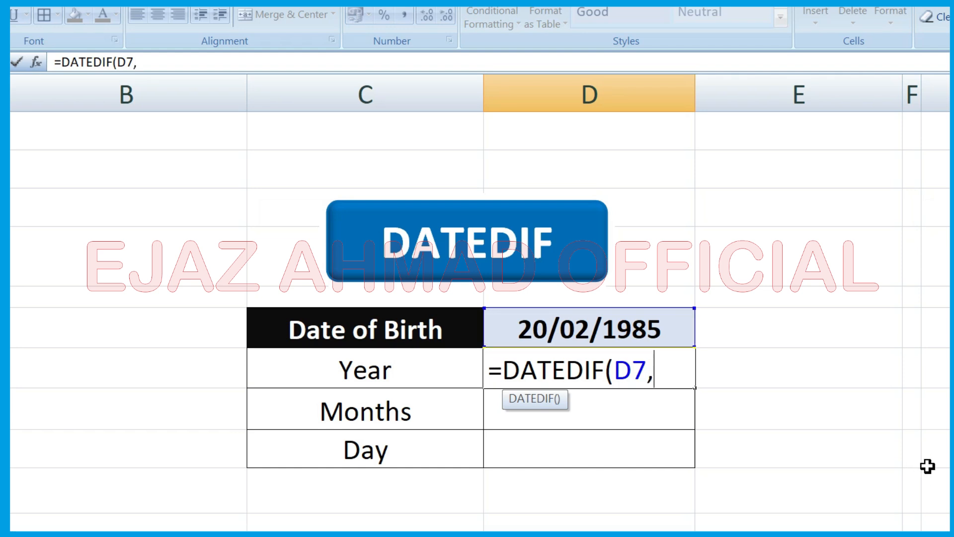
pyautogui.write('today')
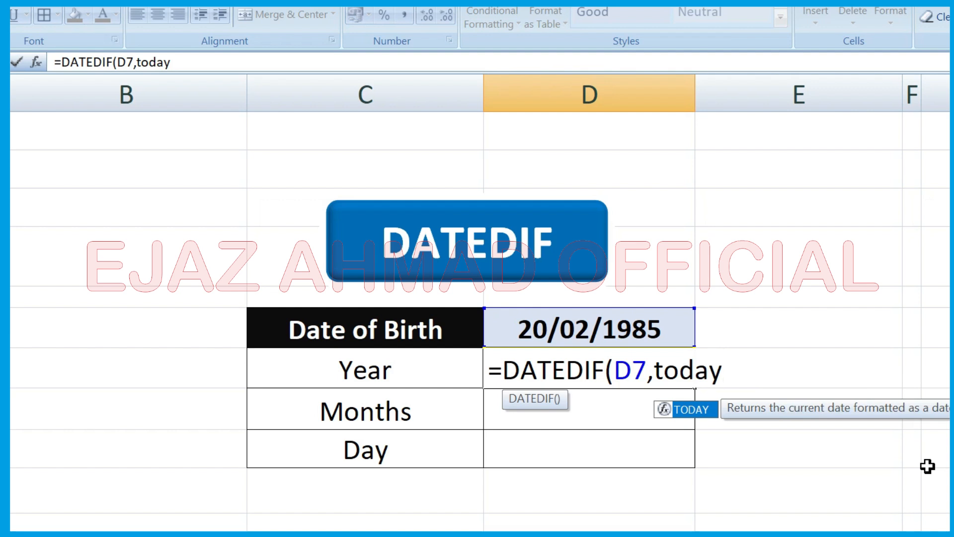
pyautogui.write('()')
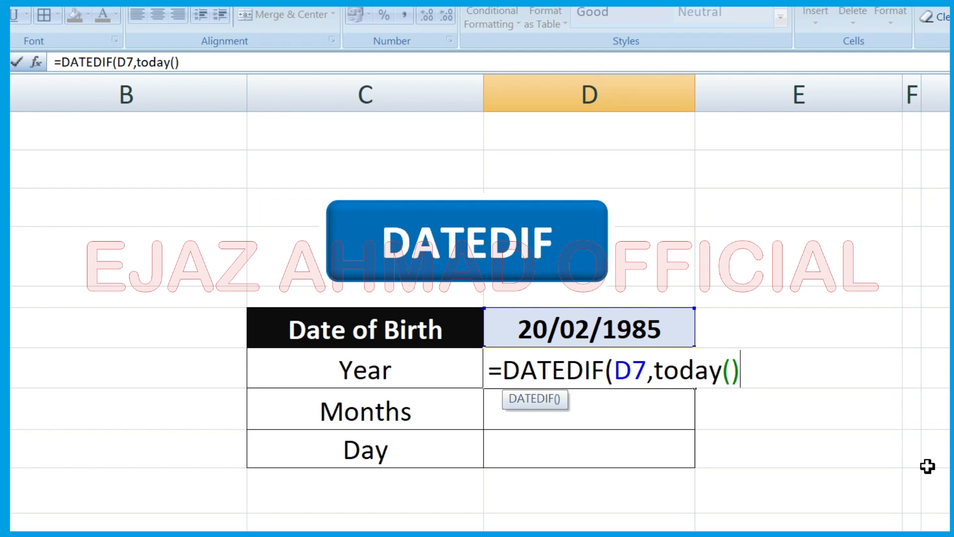
pyautogui.write(',"Y"')
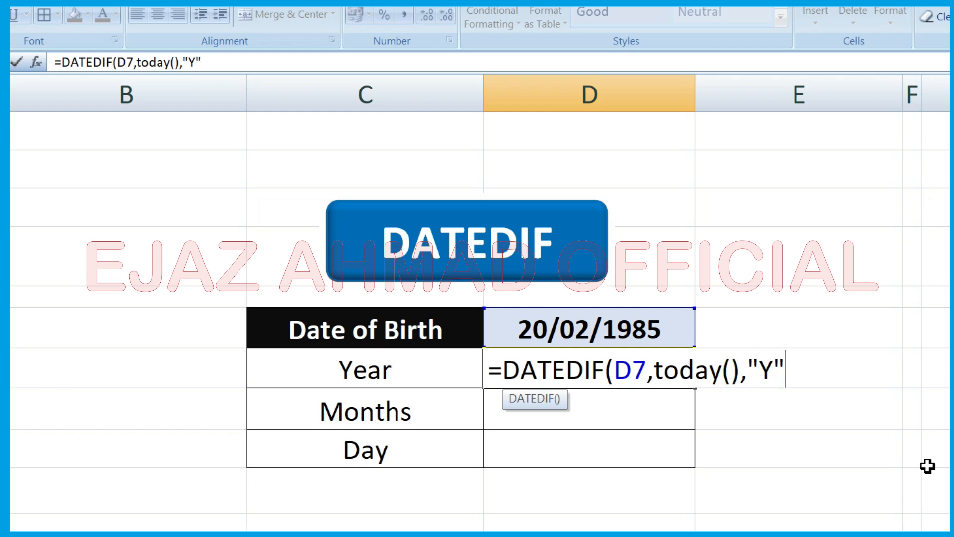
pyautogui.write(')')
pyautogui.press('Return')
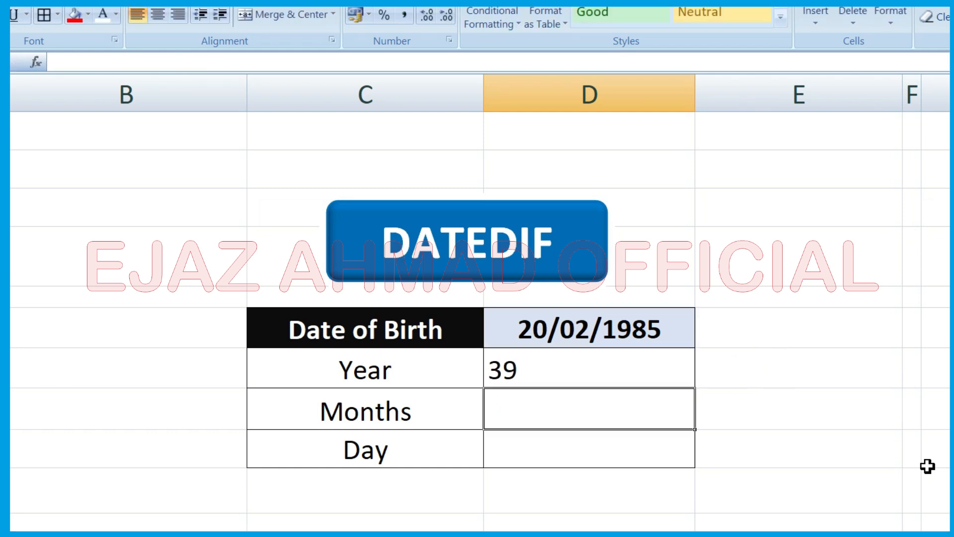
# Enter =DATEDIF(D7,TODAY(),"YM") in D9 beside Months to calculate the months beyond the completed years
pyautogui.click(631, 328)
pyautogui.click(626, 368)
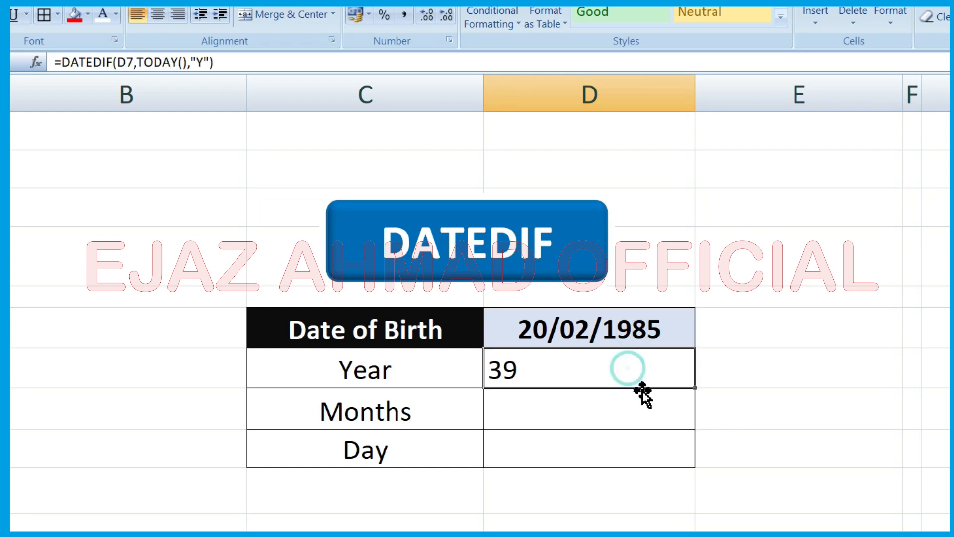
pyautogui.click(615, 413)
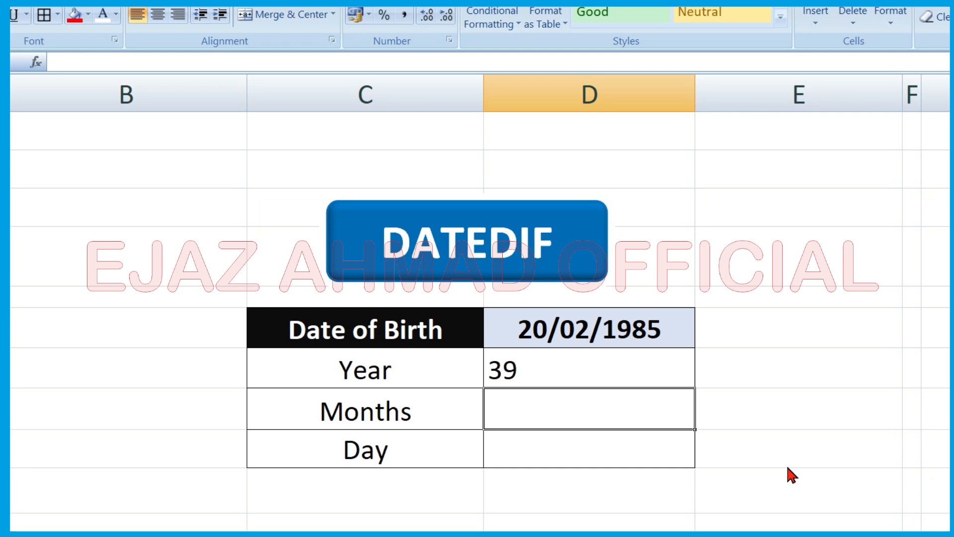
pyautogui.write('=DATEDIF(')
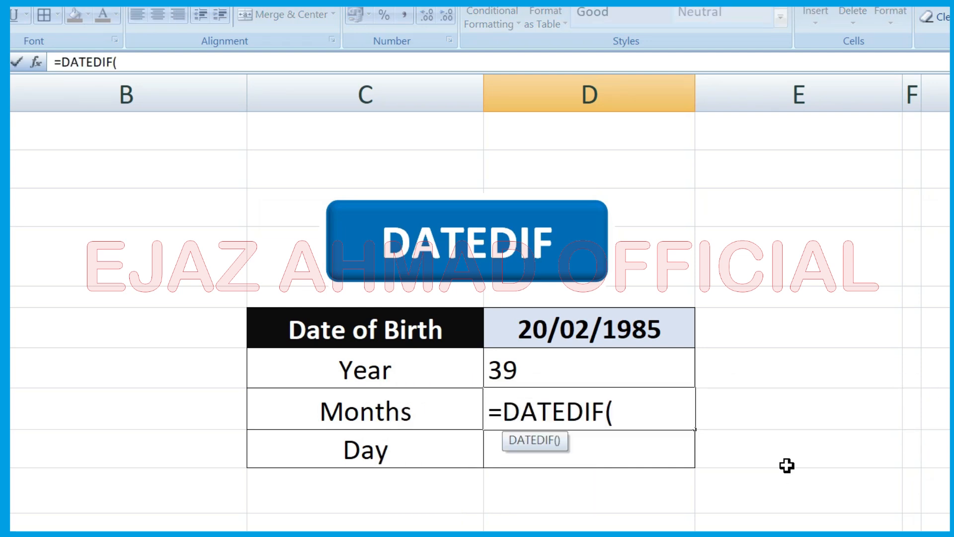
pyautogui.click(596, 328)
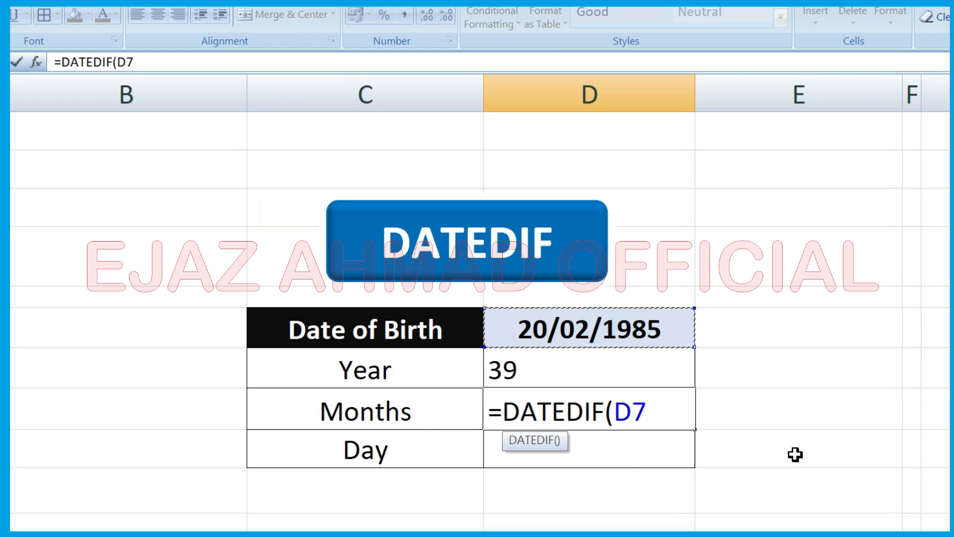
pyautogui.write(',T')
pyautogui.press('BackSpace')
pyautogui.write('tod')
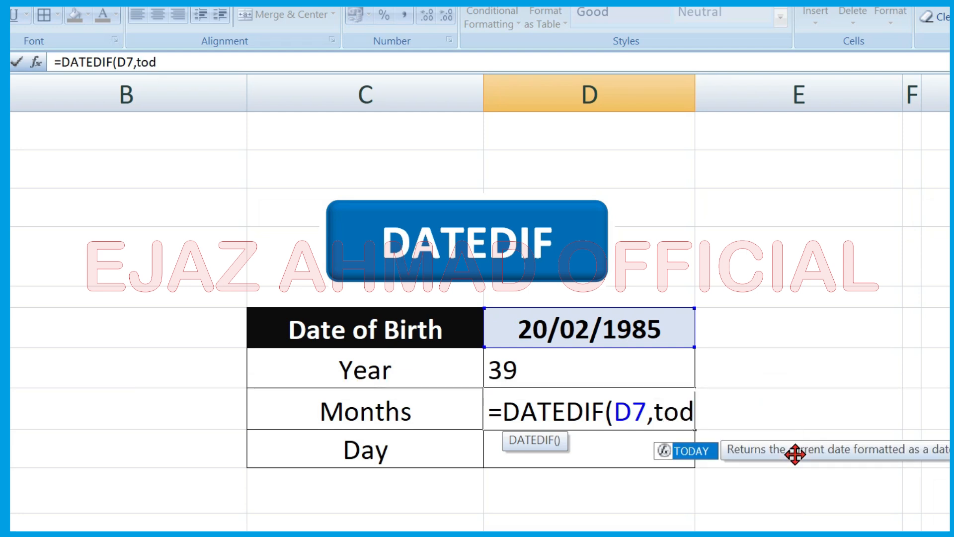
pyautogui.write('ay()')
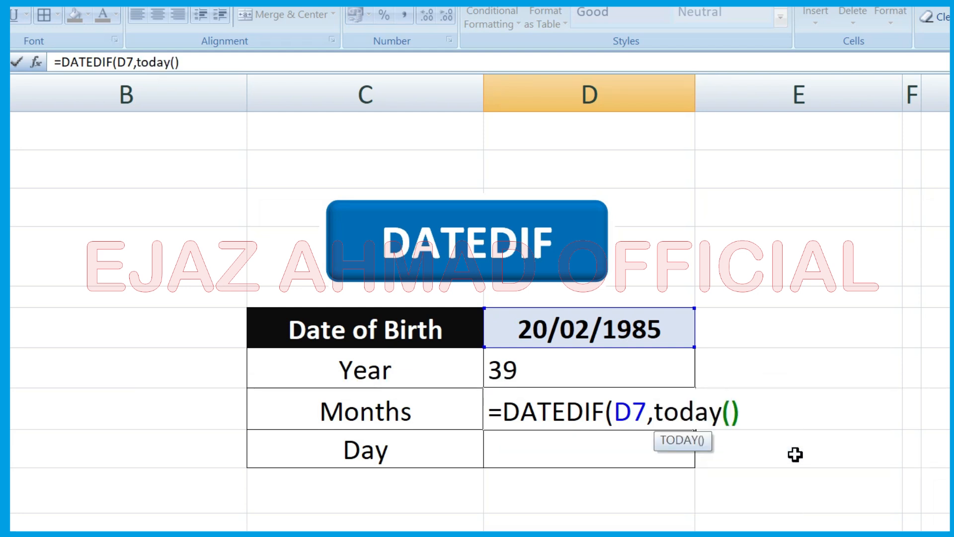
pyautogui.write(',"Y')
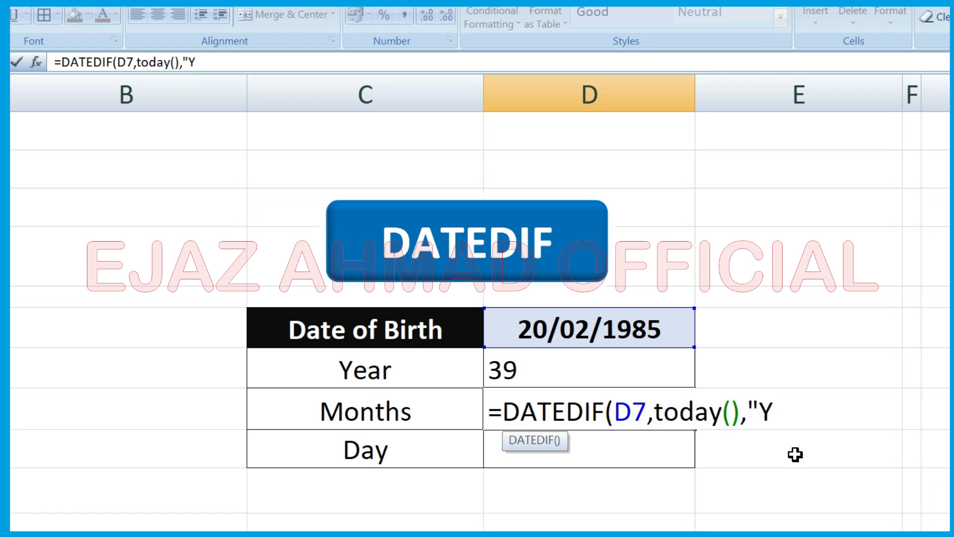
pyautogui.write('M")')
pyautogui.press('Return')
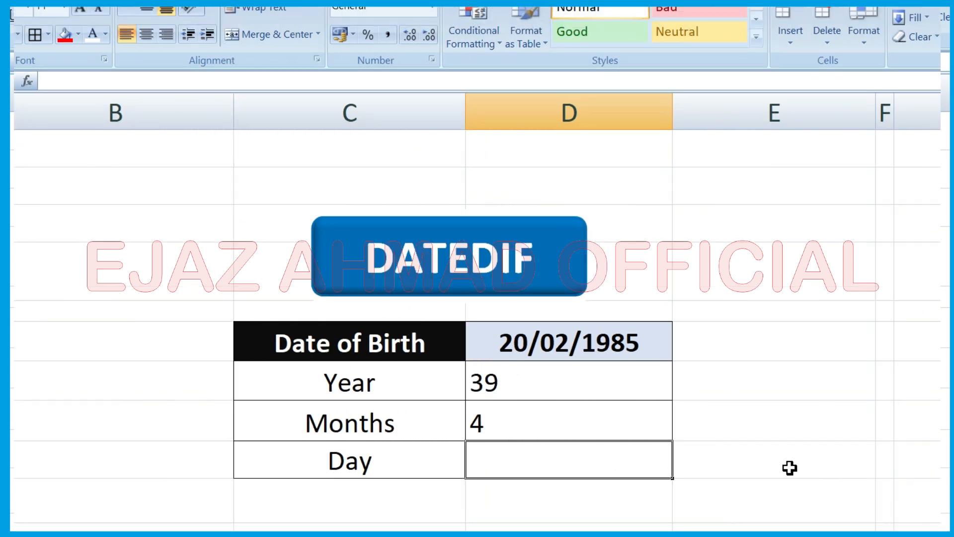
# Enter =DATEDIF(D7,TODAY(),"MD") in D10 beside Day to calculate the days beyond the completed months
pyautogui.write('=')
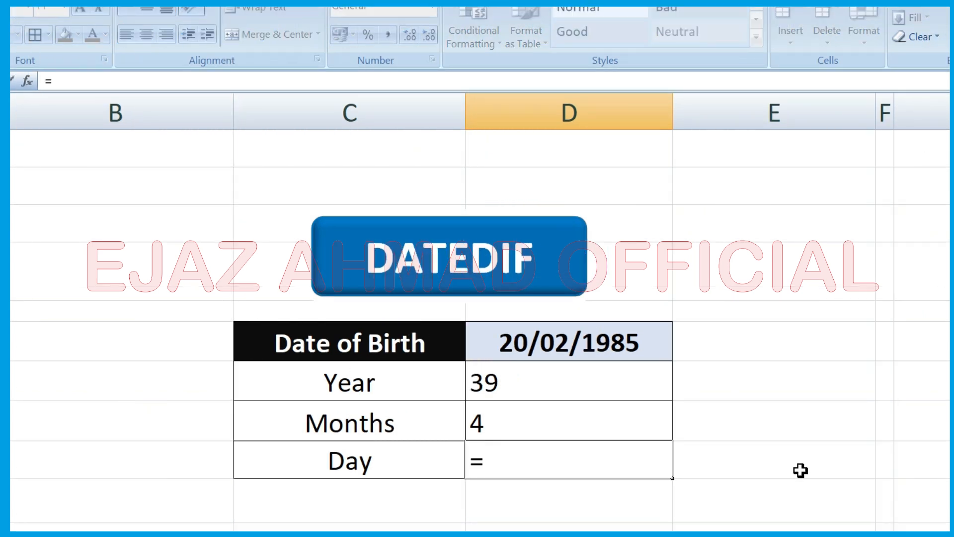
pyautogui.write('DATED')
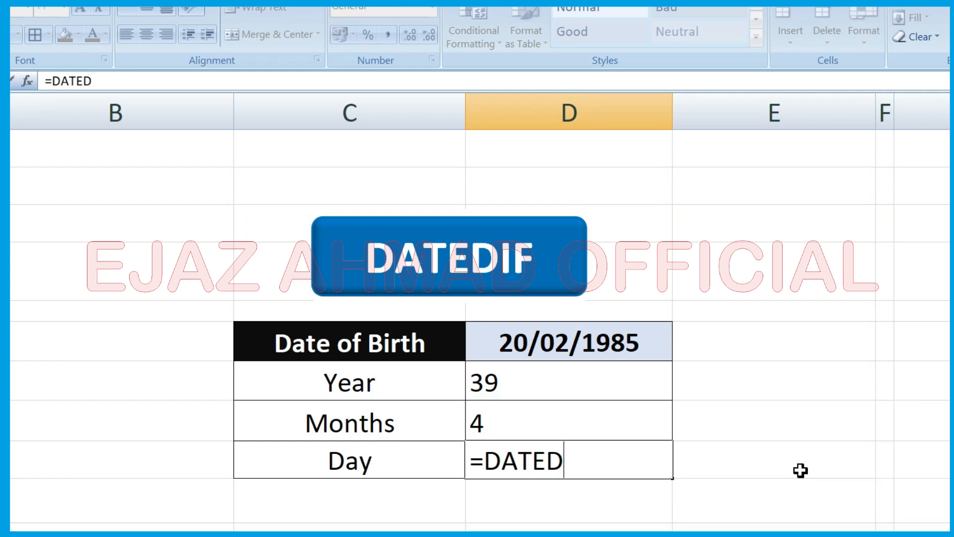
pyautogui.write('IF(')
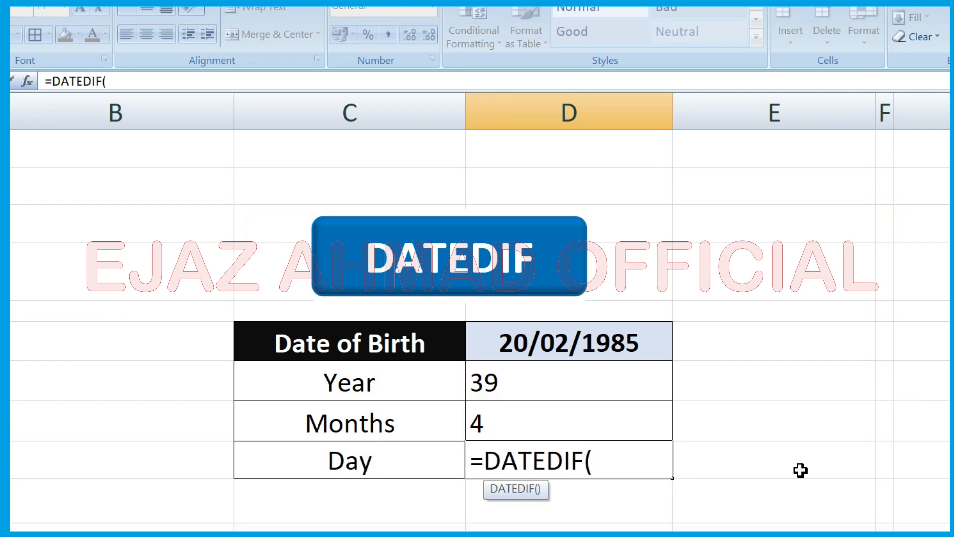
pyautogui.click(629, 347)
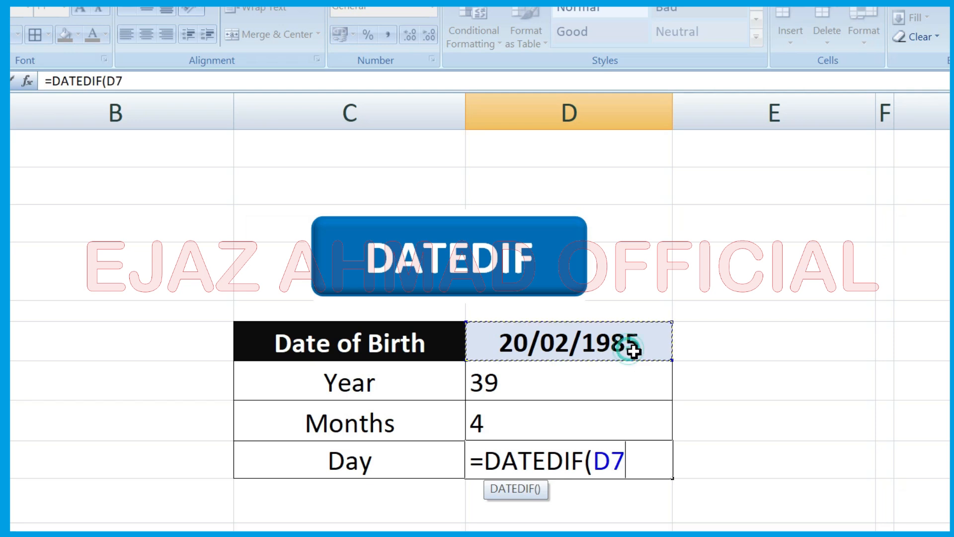
pyautogui.write(',')
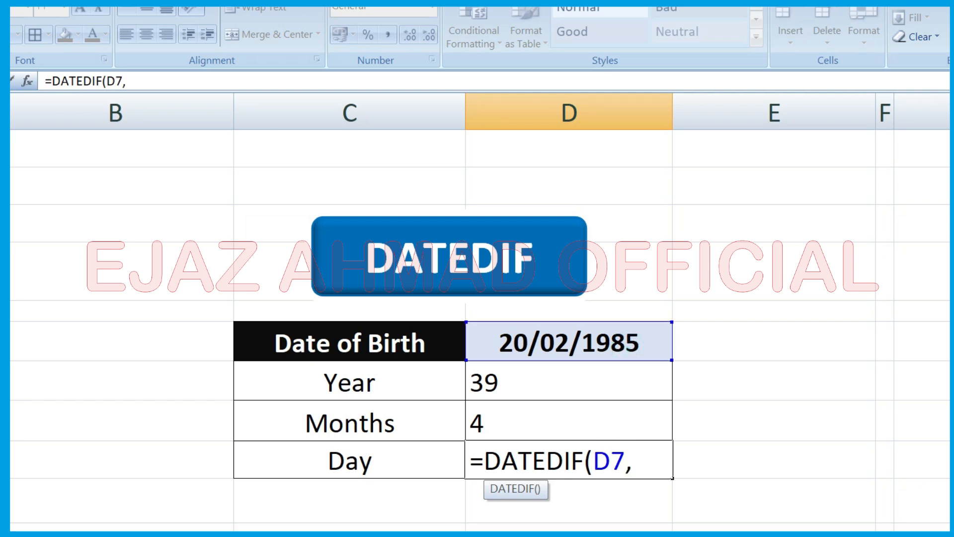
pyautogui.write('TODAY(')
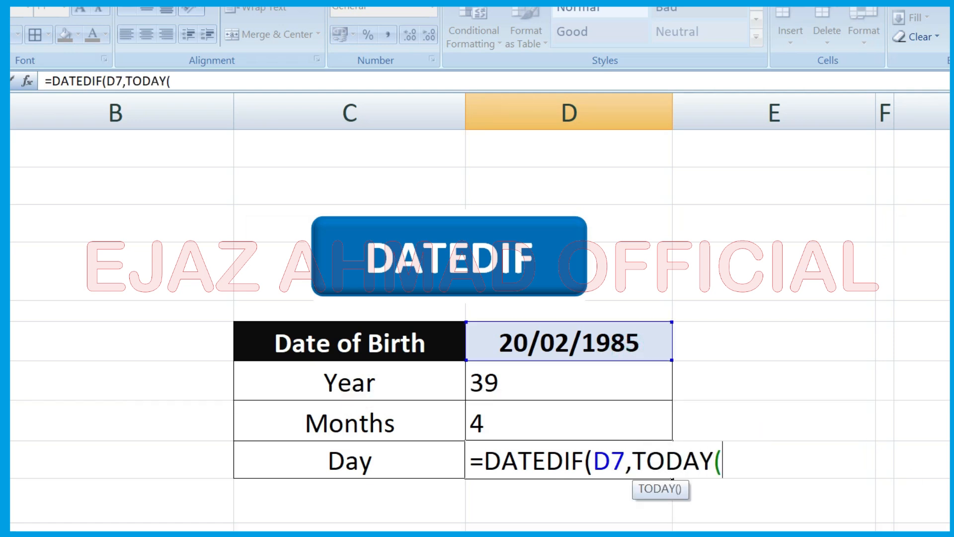
pyautogui.write('),"')
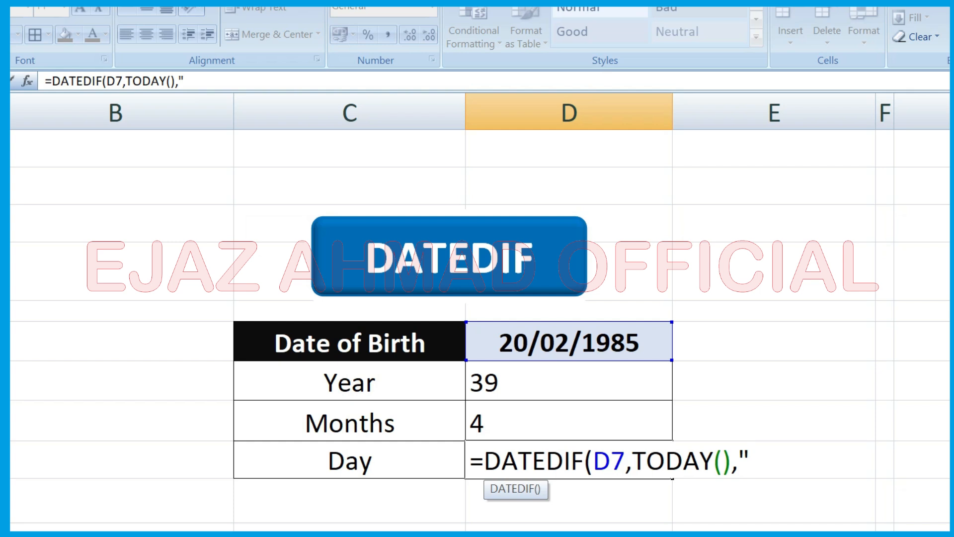
pyautogui.write('MD')
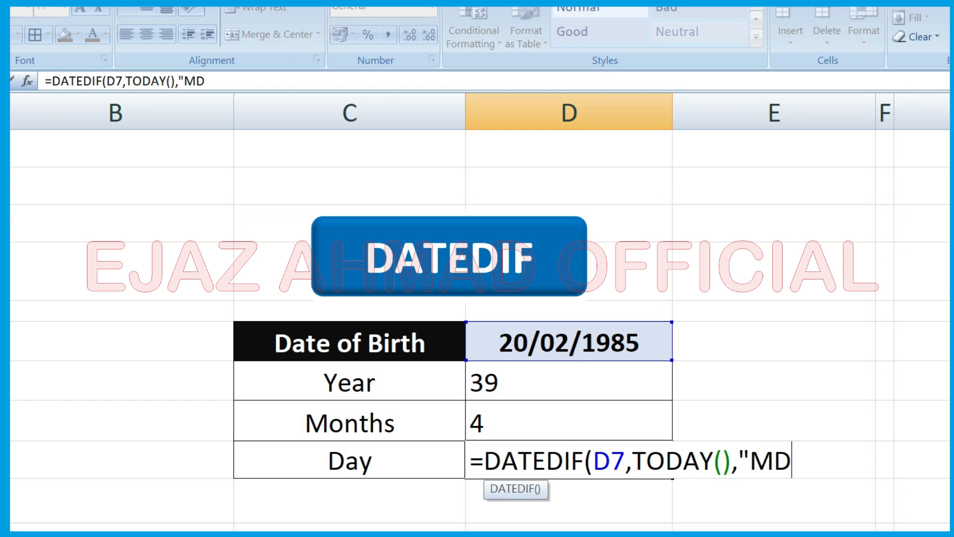
pyautogui.write('")')
pyautogui.press('Return')
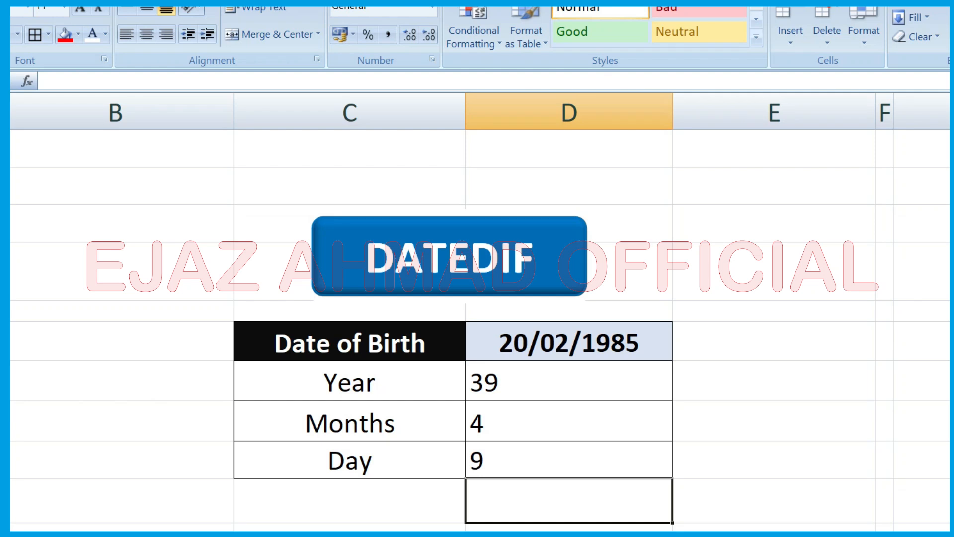